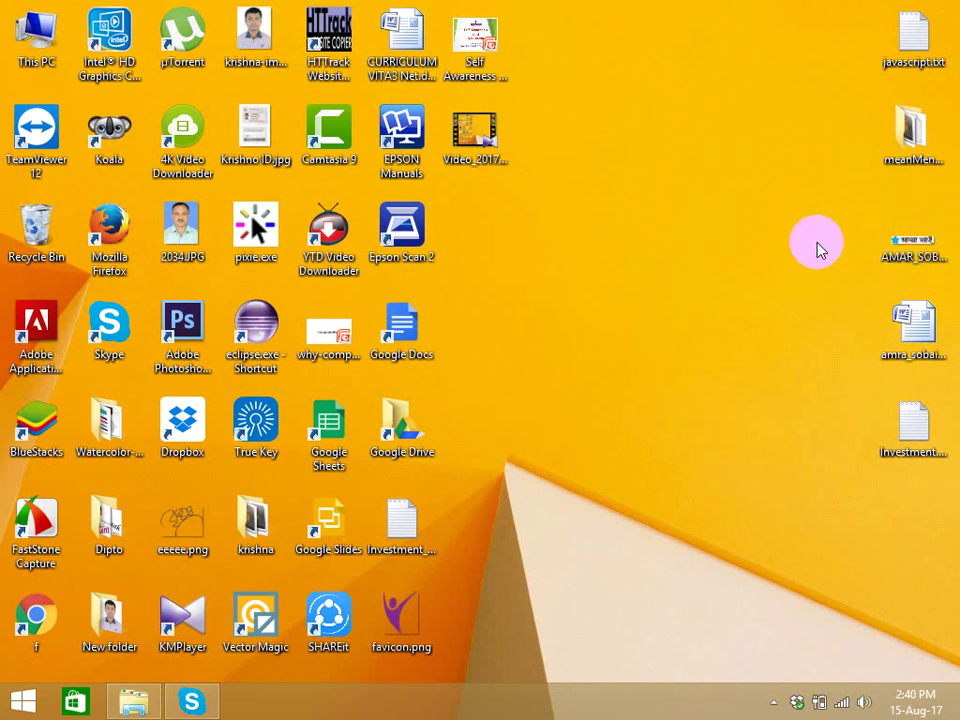
Step: Create and open a class#5 folder in This PC > My-Asset (H:) > Basic Computer Class
double_click(67, 40)
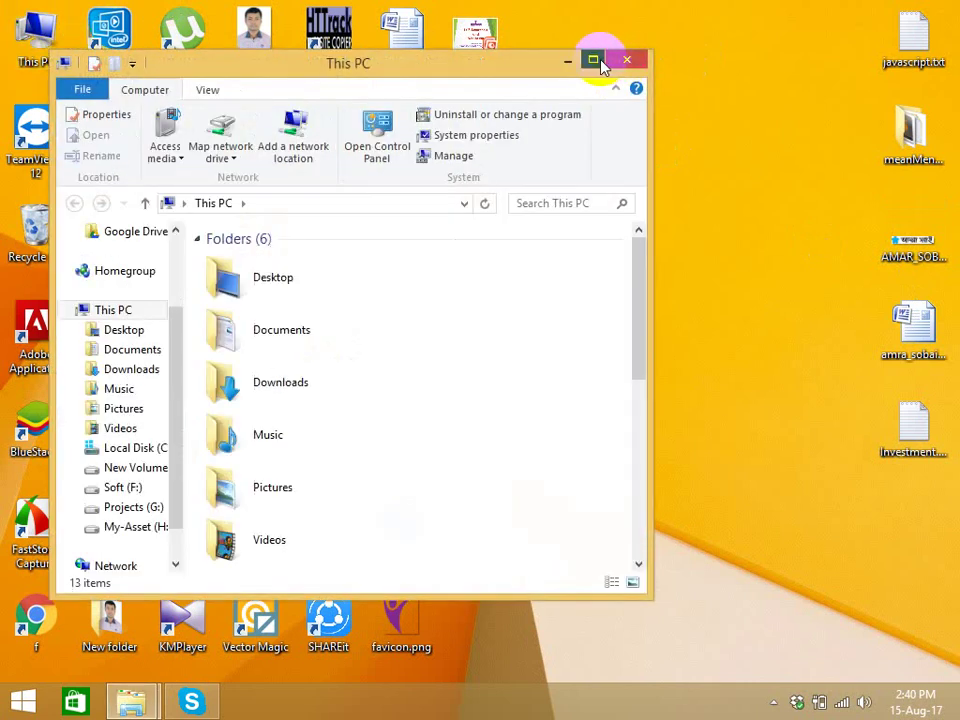
click(594, 61)
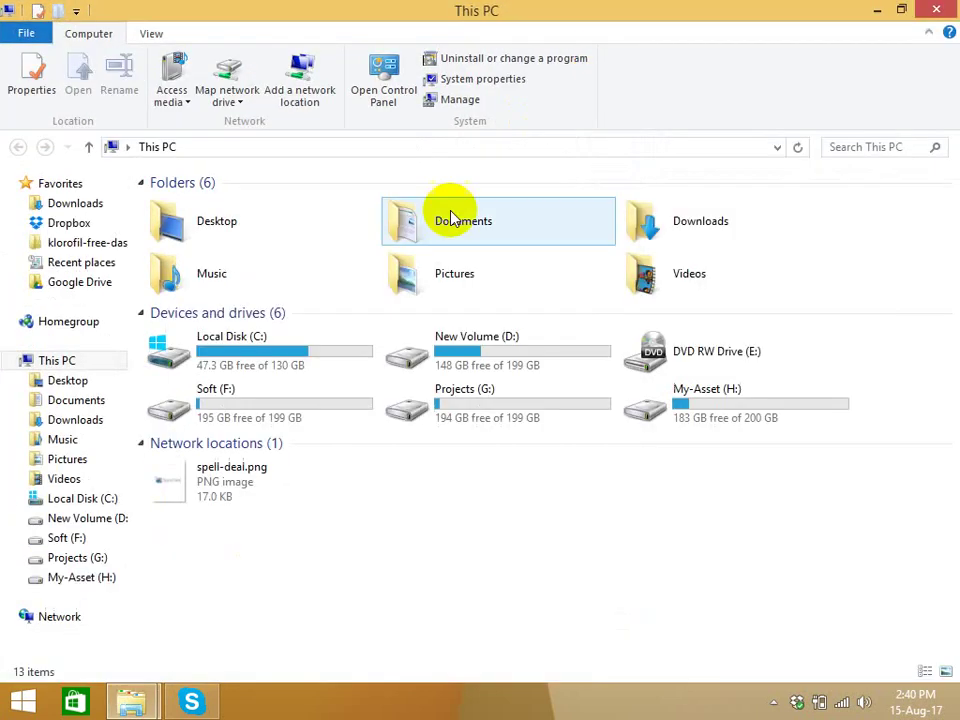
double_click(670, 413)
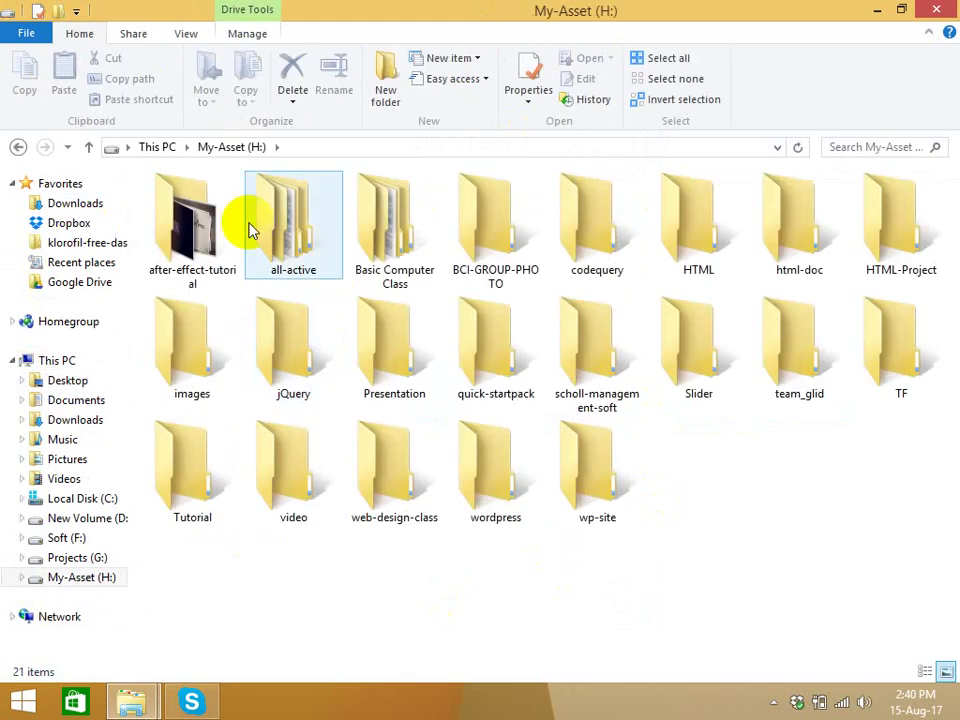
double_click(386, 240)
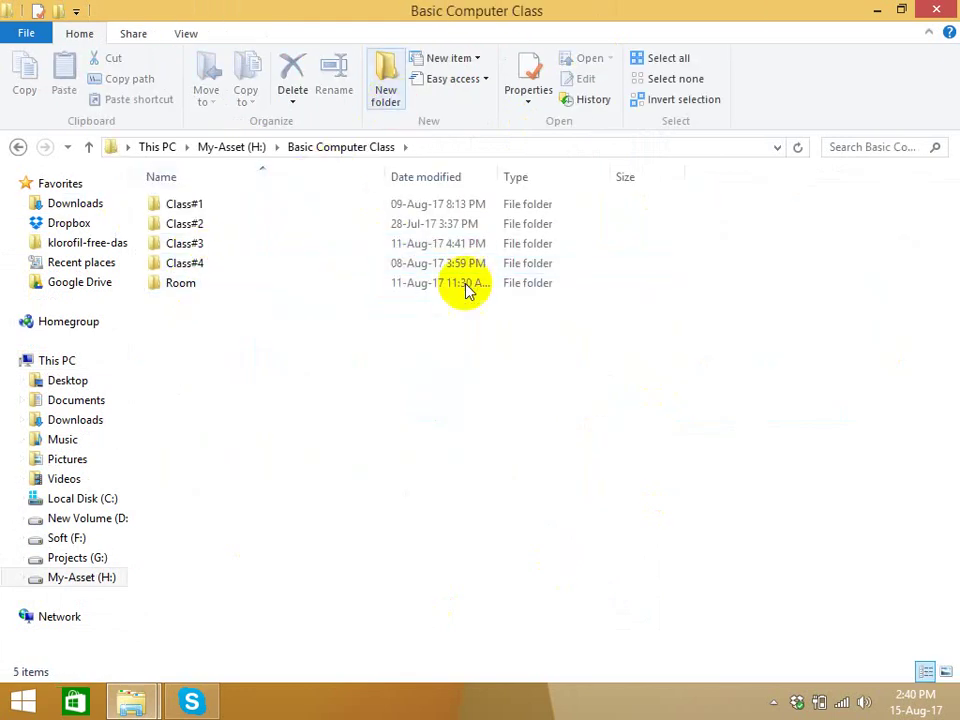
key(ctrl+shift+n)
text(cla)
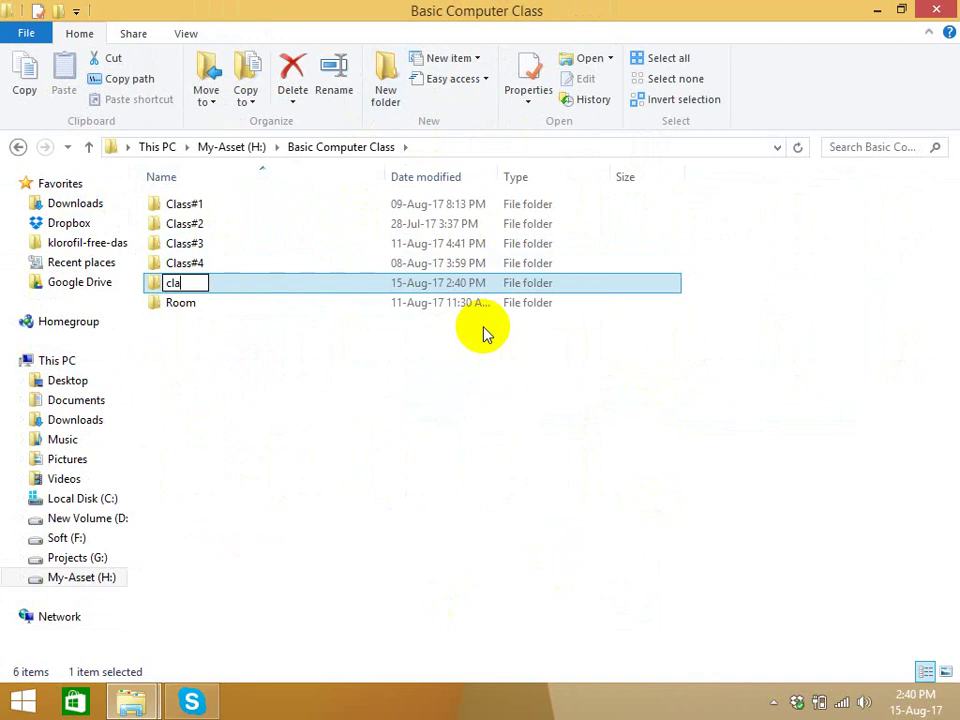
text(ss#5)
key(Return)
key(Return)
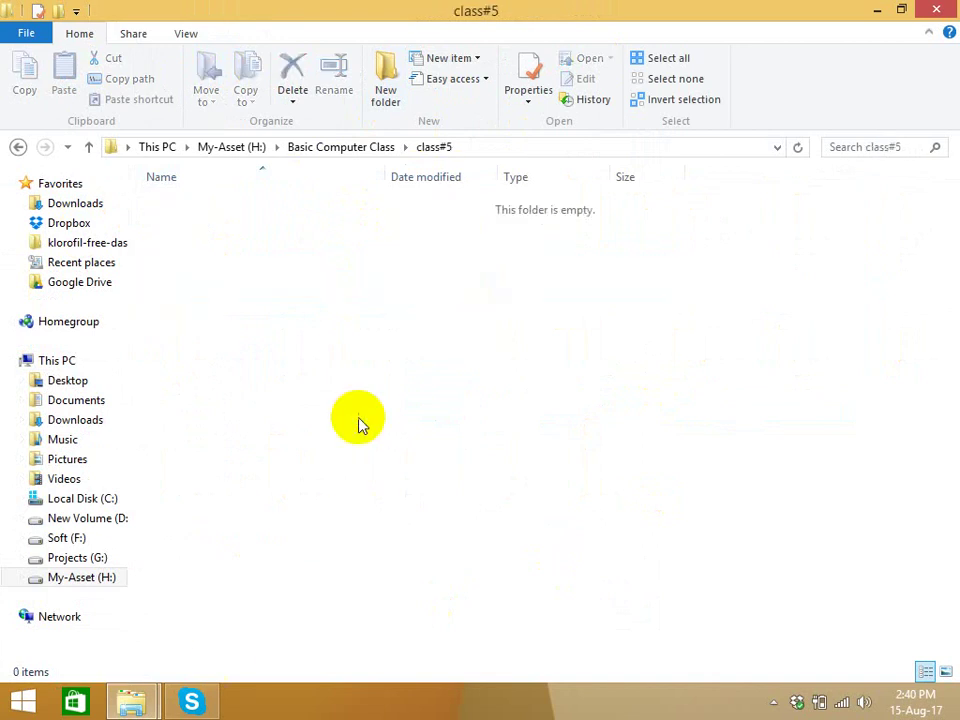
Step: Create a new Microsoft Office Word Document in class#5 with the default name and open it
right_click(362, 421)
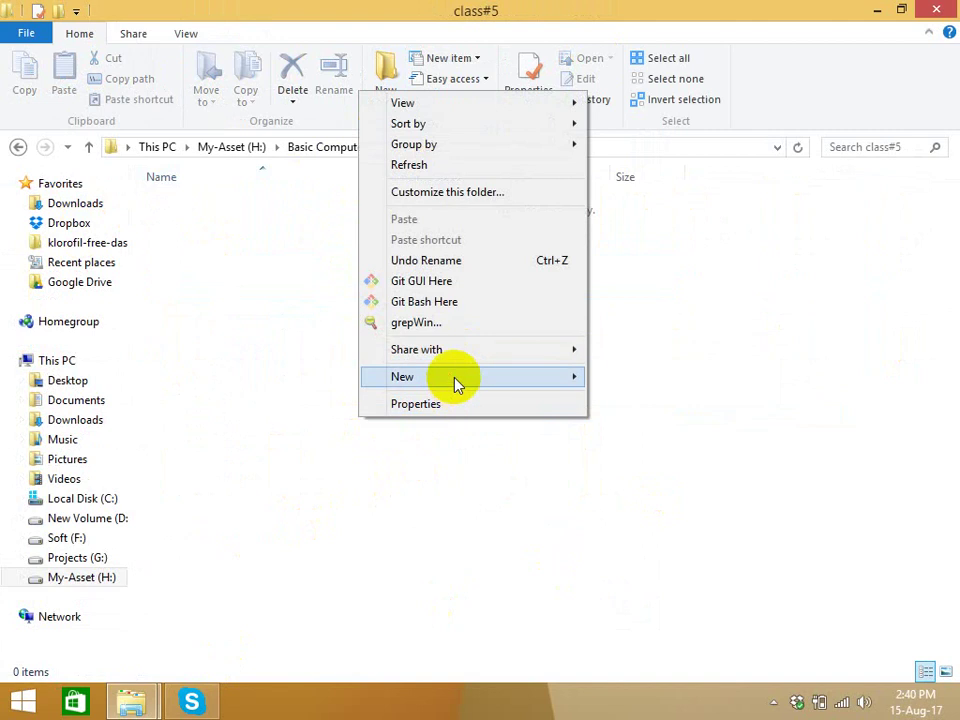
mouse_move(455, 385)
click(640, 465)
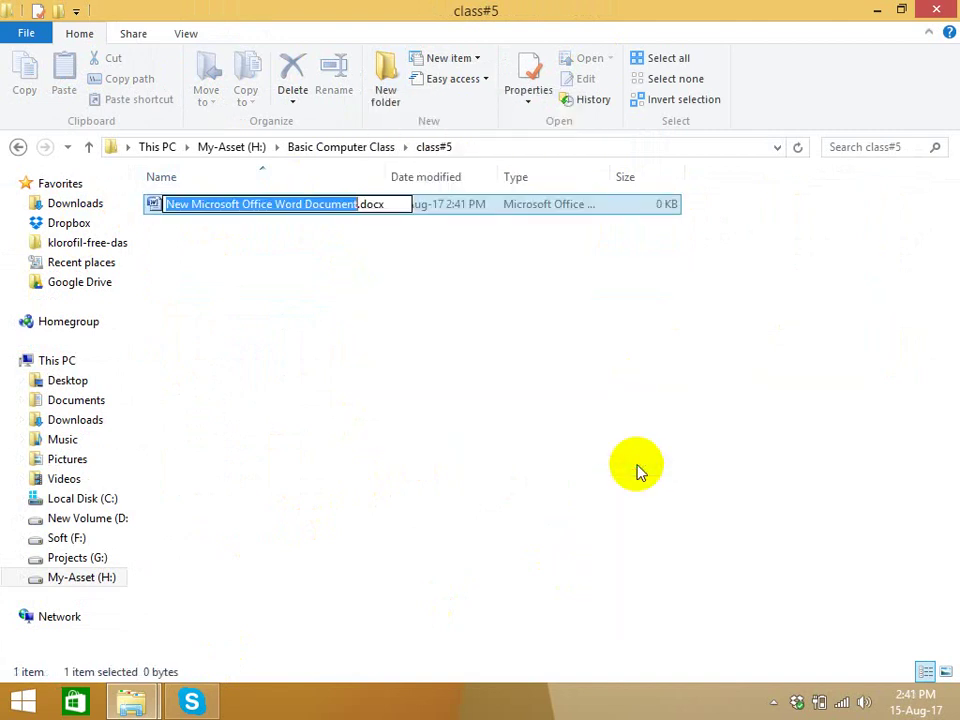
click(306, 289)
double_click(300, 214)
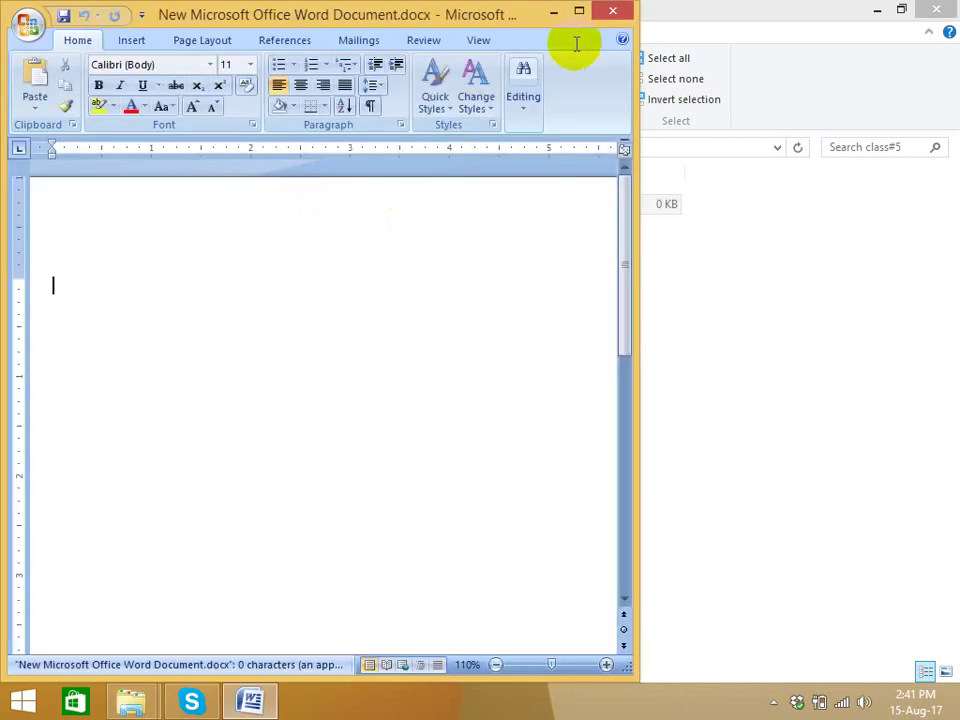
Step: Maximize Word on the Insert ribbon, then type 'excel' and delete it to leave the page blank
click(578, 11)
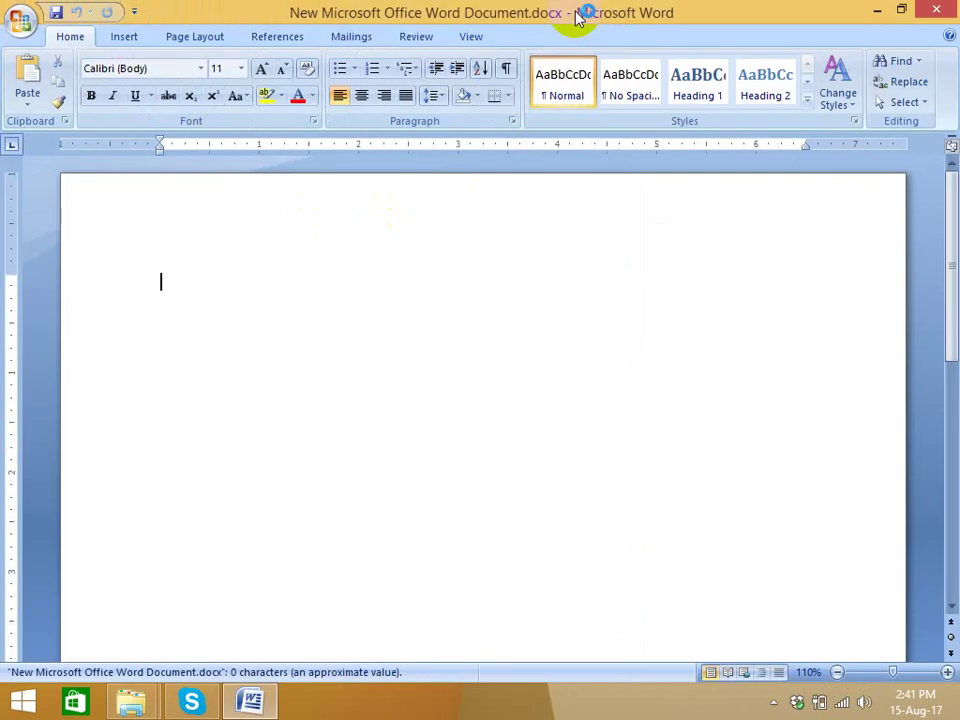
click(126, 38)
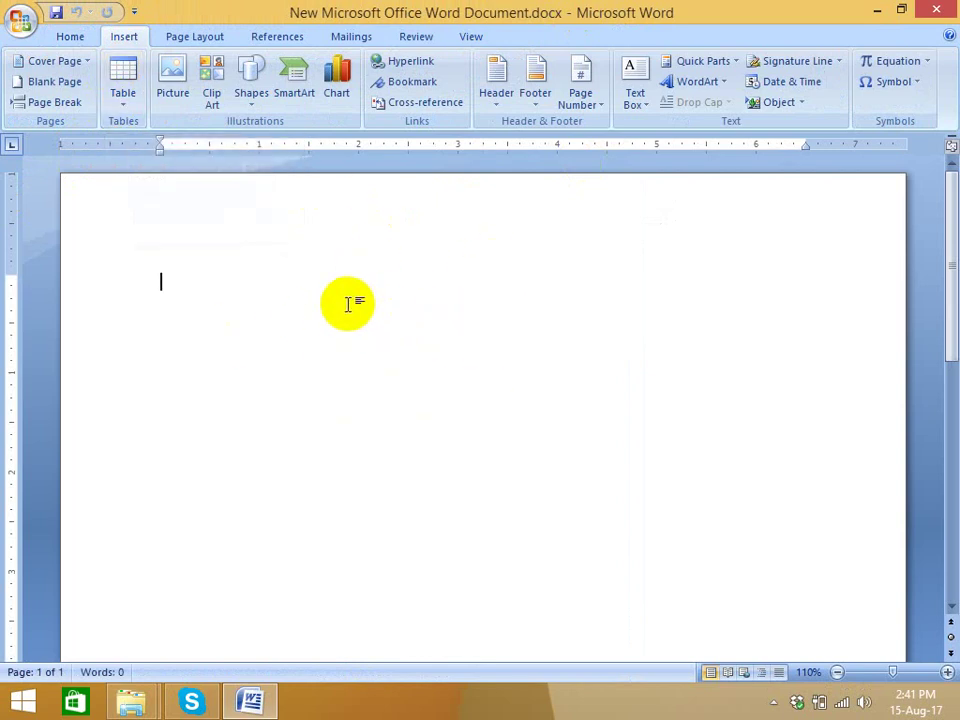
text(ex)
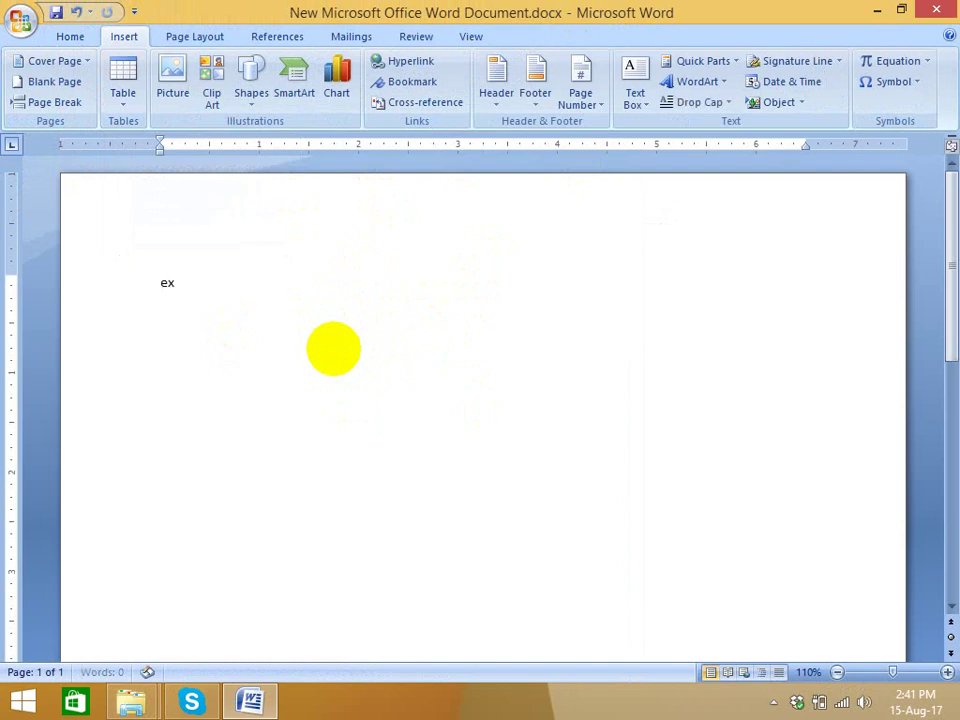
text(cel)
key(space)
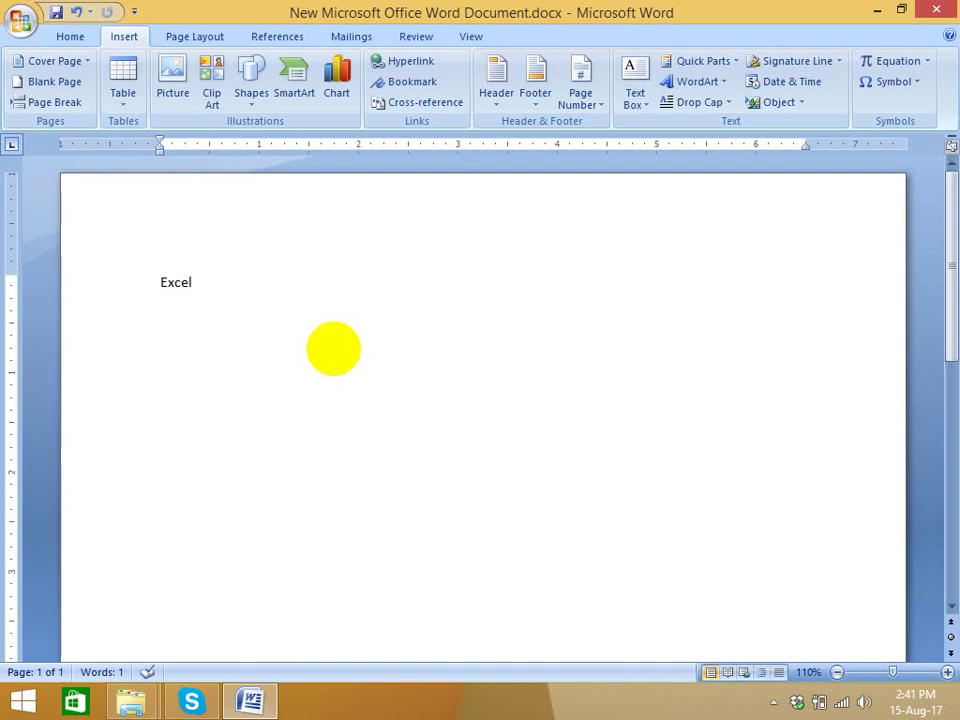
key(BackSpace)
key(BackSpace)
key(BackSpace)
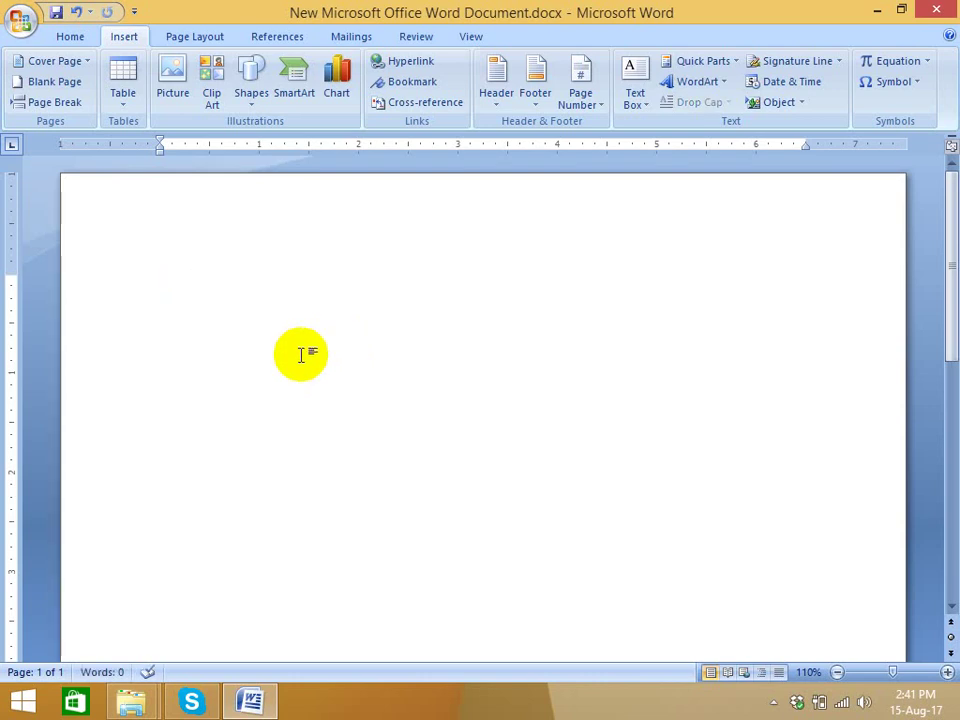
Step: Insert a 9-column, 1-row table and Tab from its last cell until it has five rows
click(130, 100)
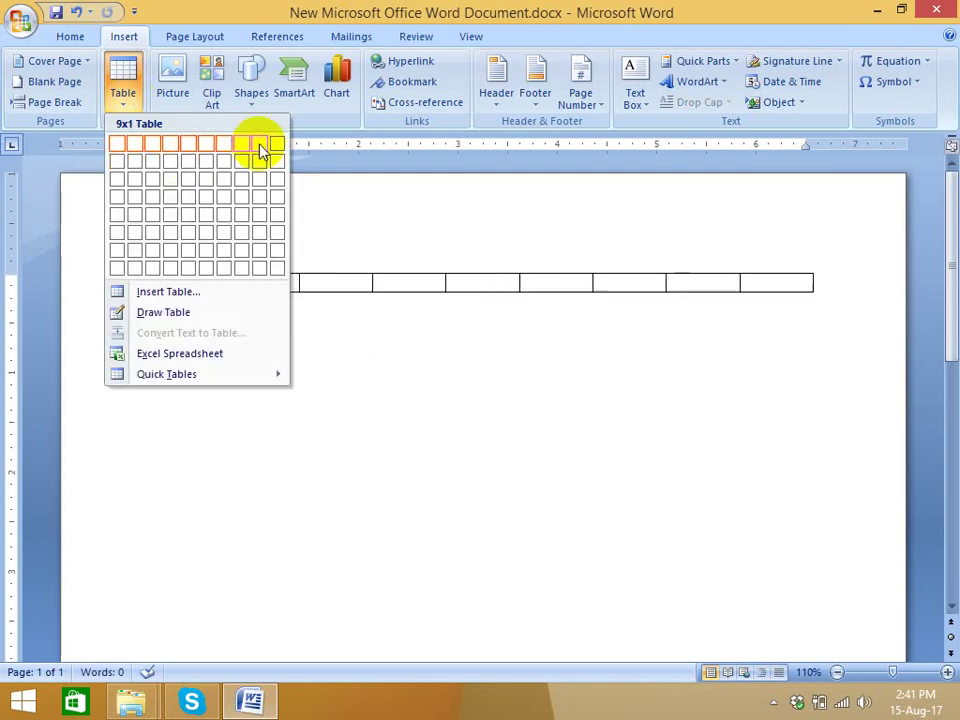
click(261, 146)
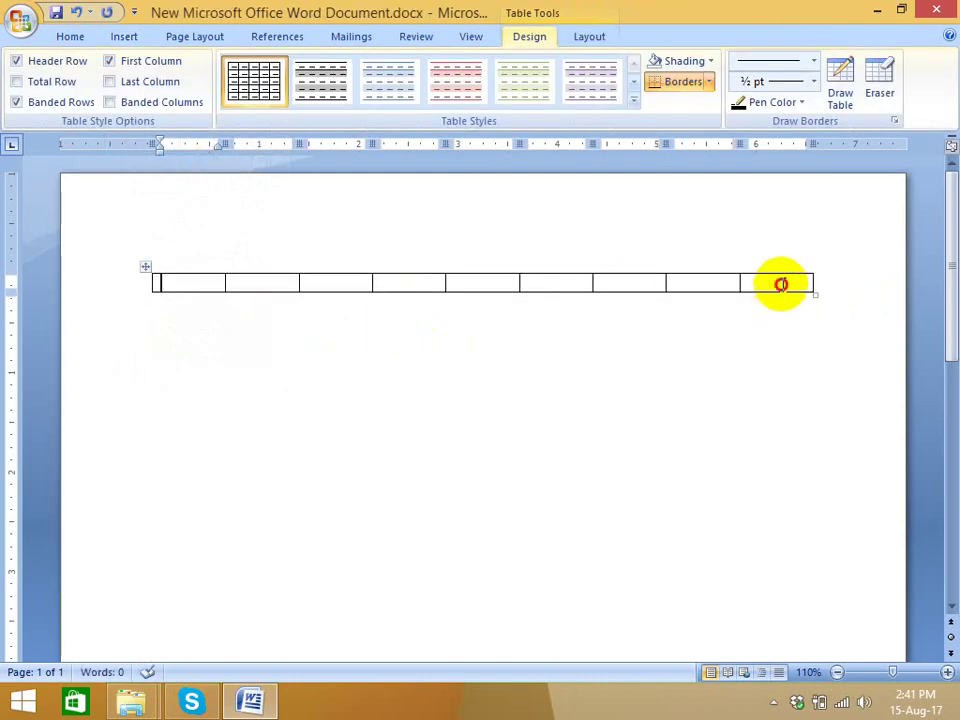
click(778, 282)
key(Tab)
click(804, 305)
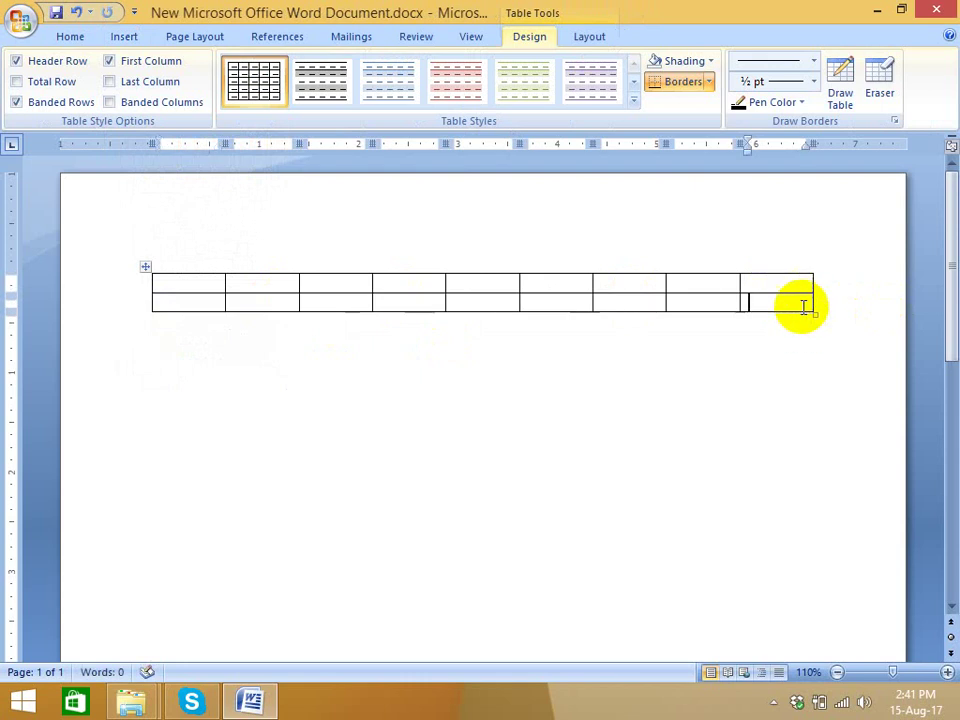
key(Tab)
click(791, 325)
key(Tab)
click(791, 339)
key(Tab)
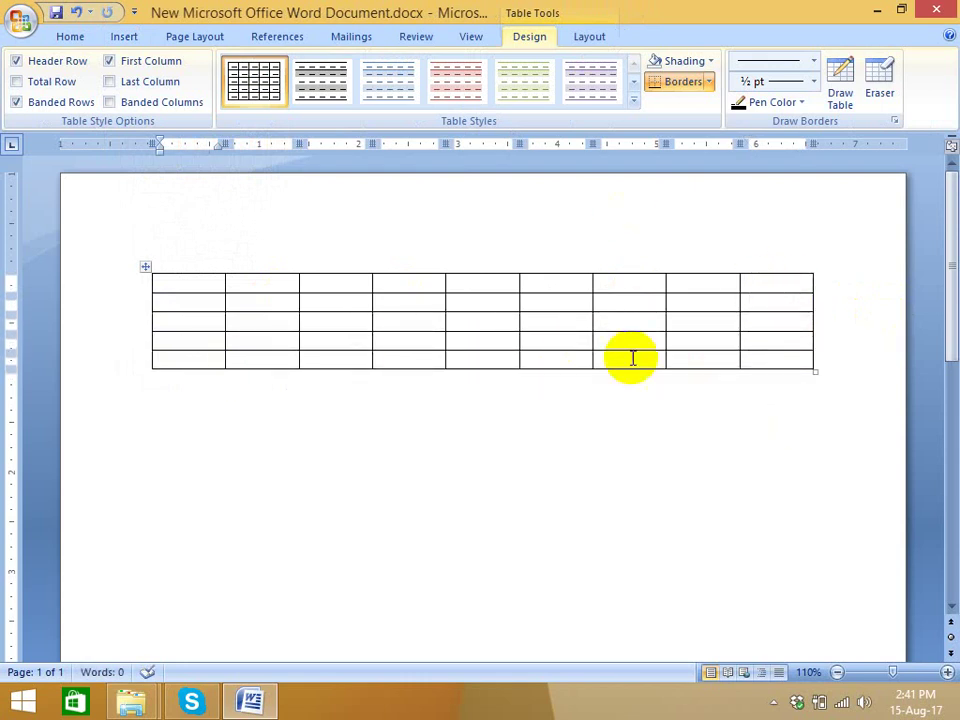
Step: Move the caret through cells in the first three rows, ending back on the Insert ribbon
click(244, 283)
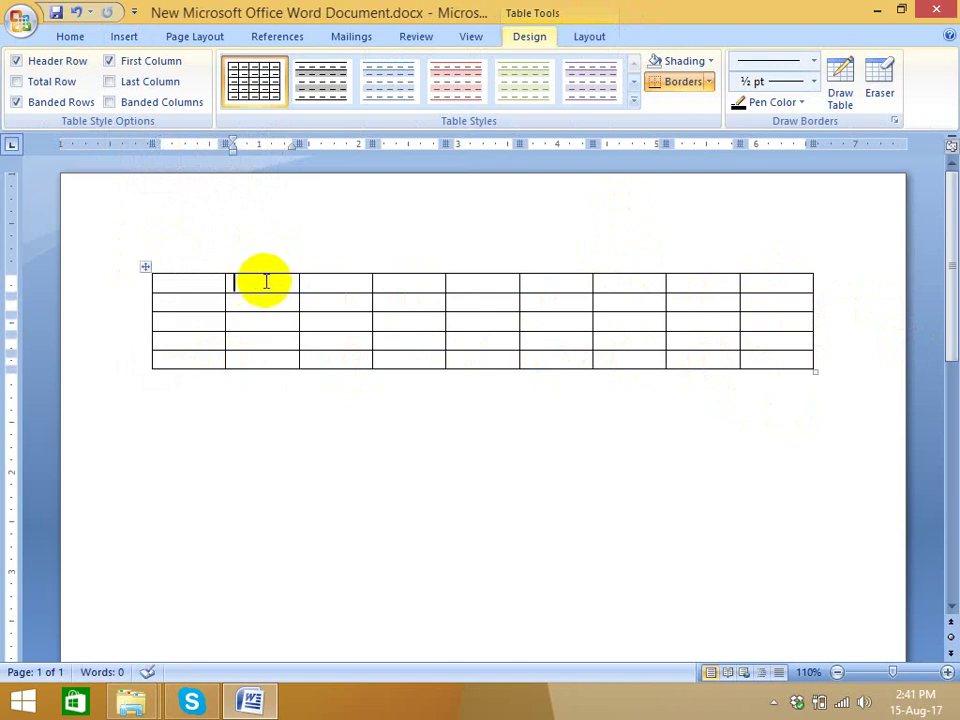
click(285, 281)
click(261, 327)
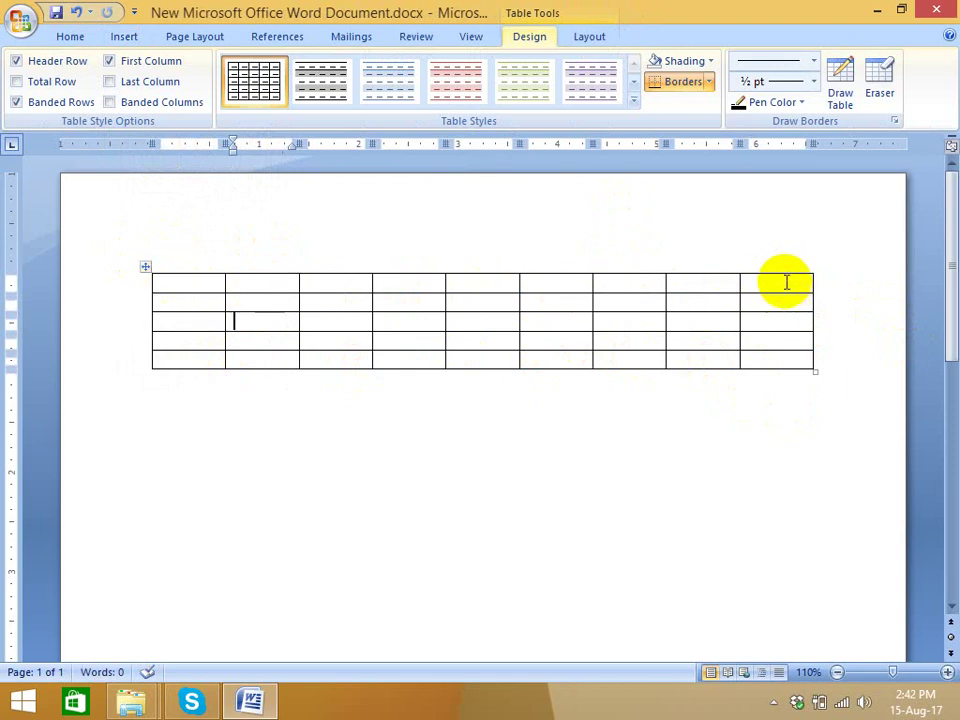
click(709, 301)
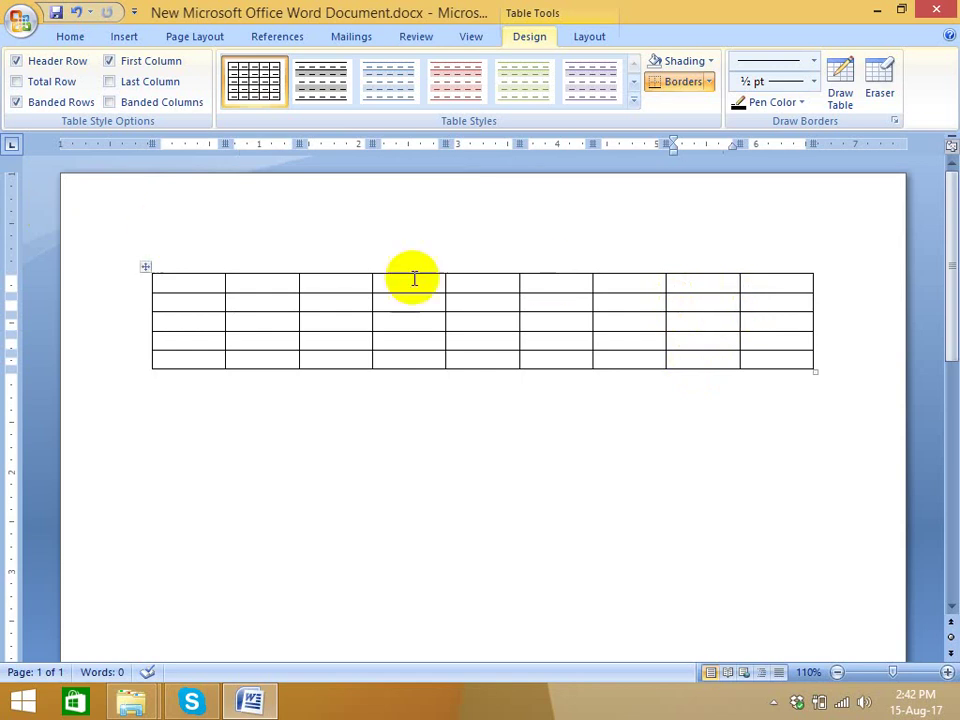
click(220, 282)
click(240, 282)
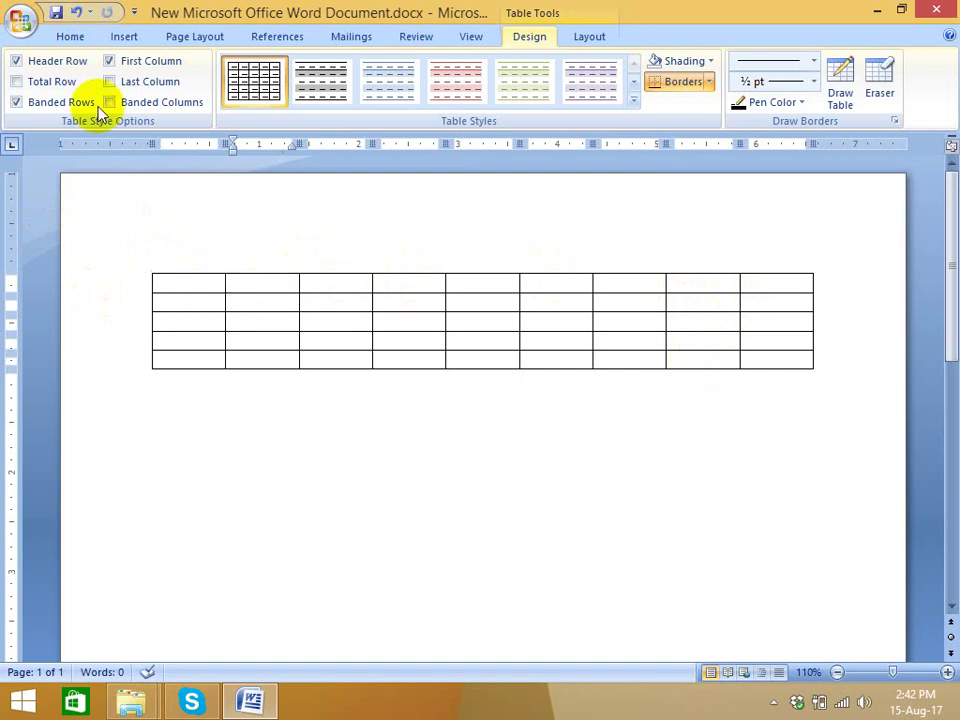
click(126, 36)
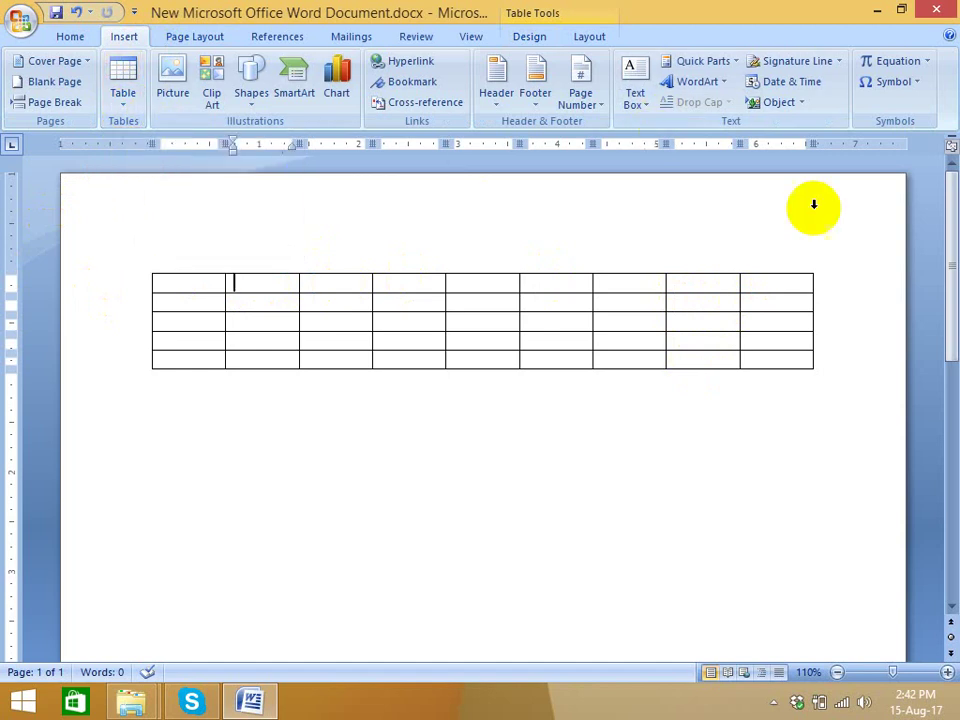
Step: Undo the extra rows, then Tab from the last cell twice to make the table three rows
click(789, 304)
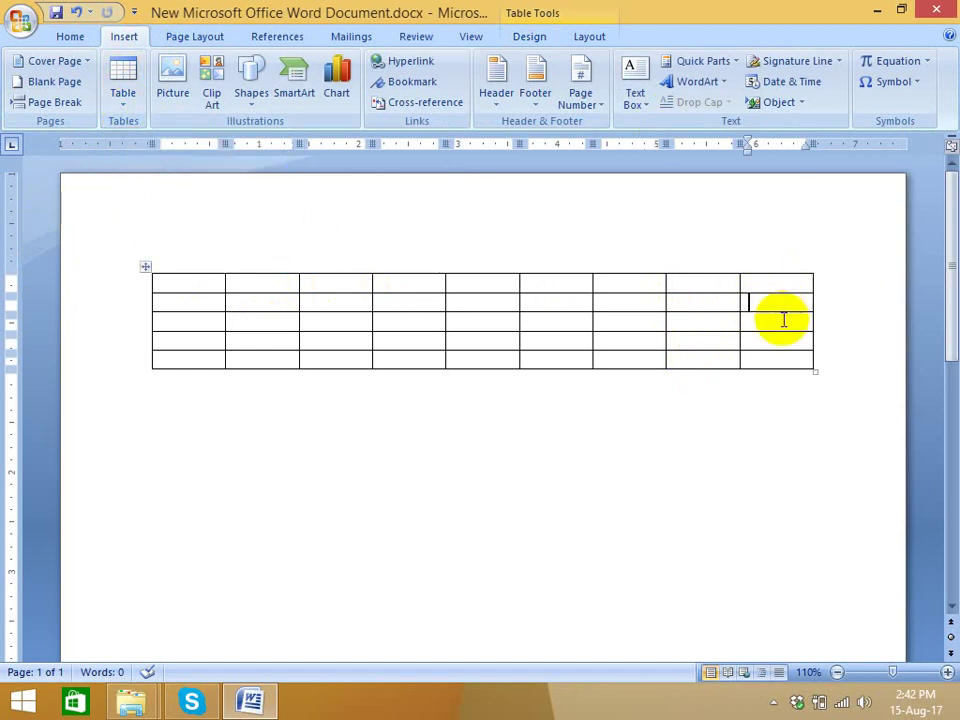
key(ctrl+z)
key(ctrl+z)
key(ctrl+z)
key(ctrl+z)
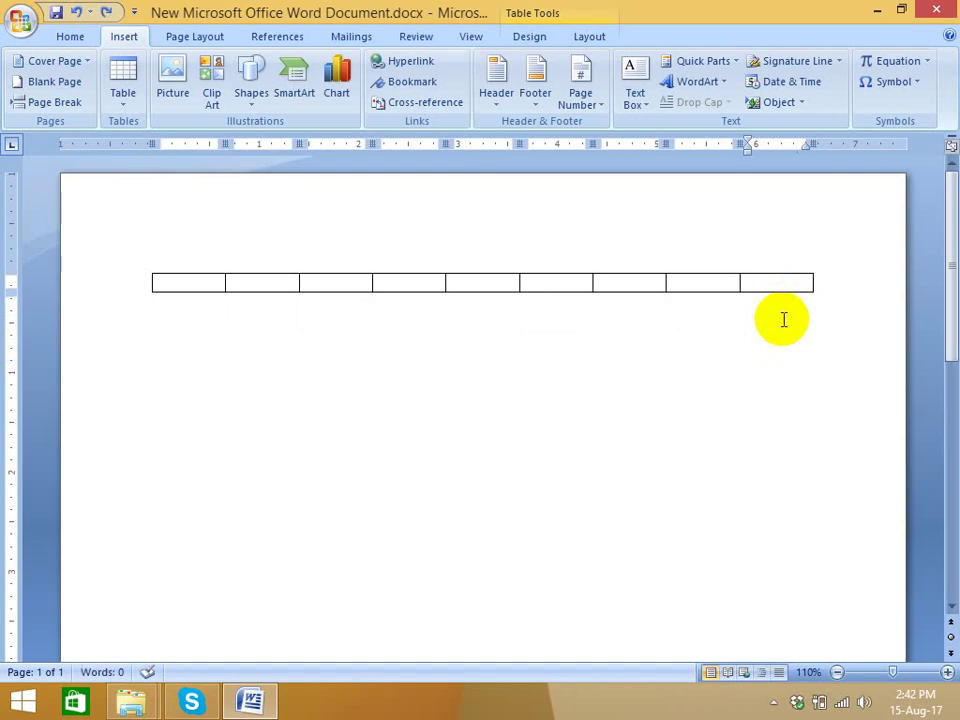
click(784, 319)
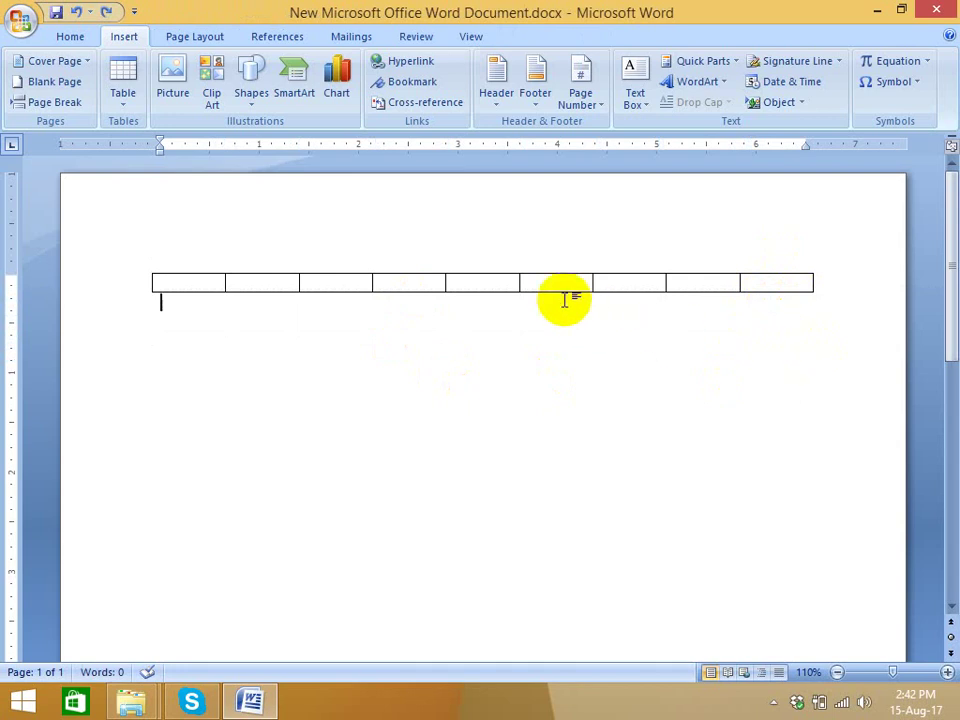
click(788, 287)
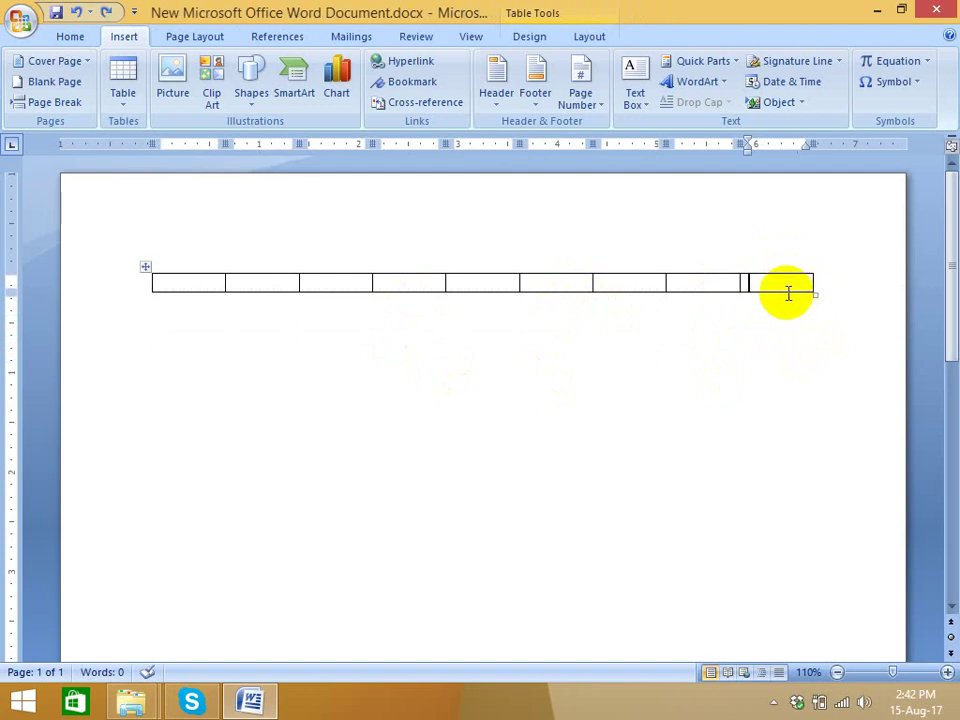
key(Tab)
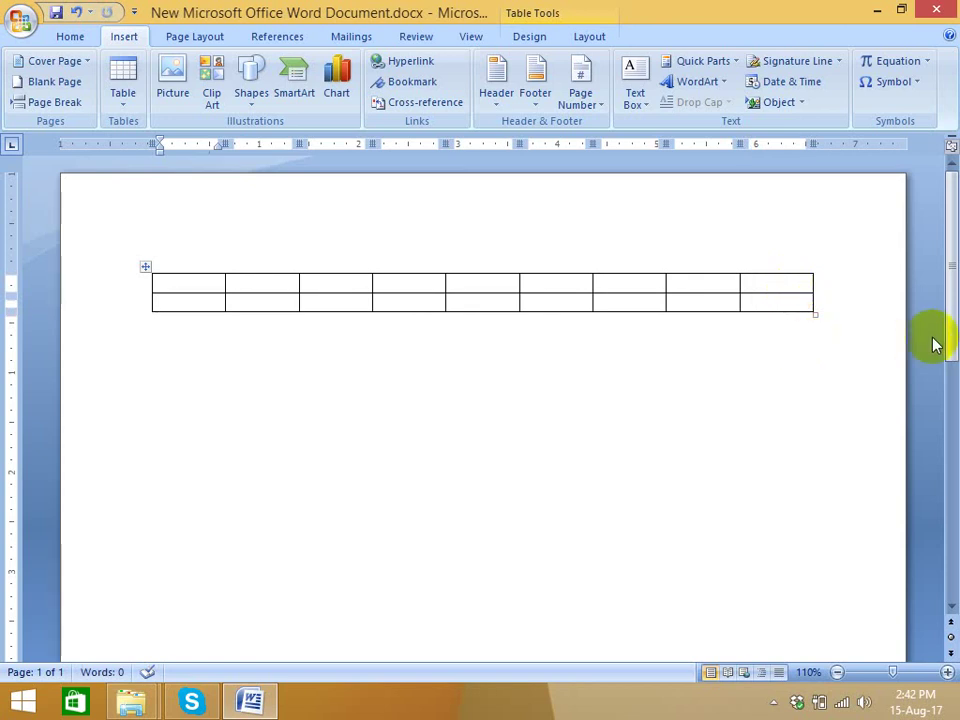
click(777, 305)
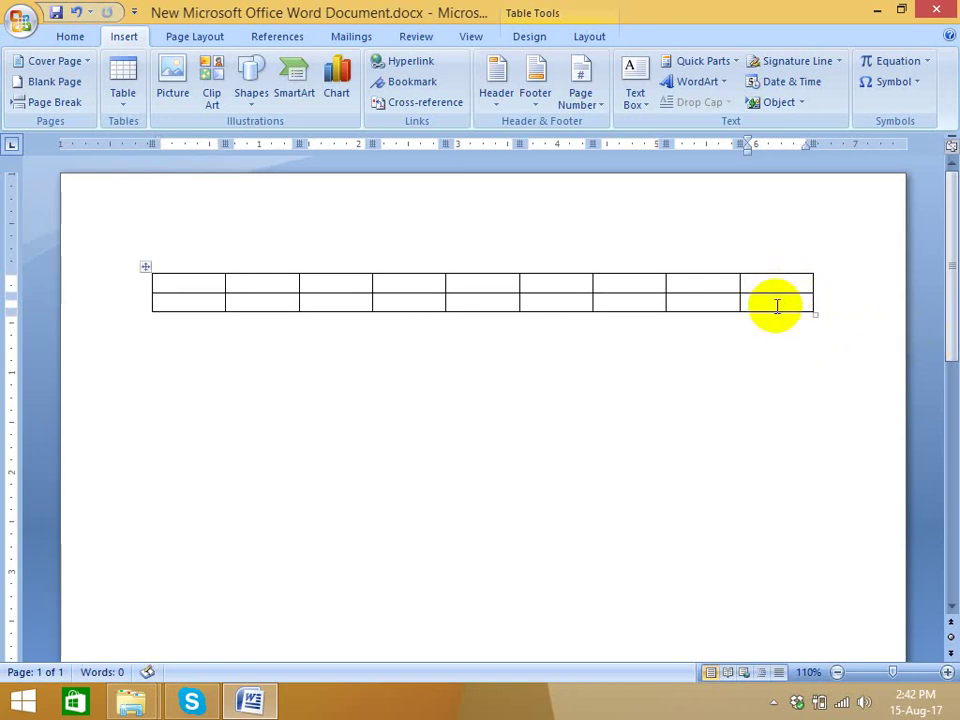
key(Tab)
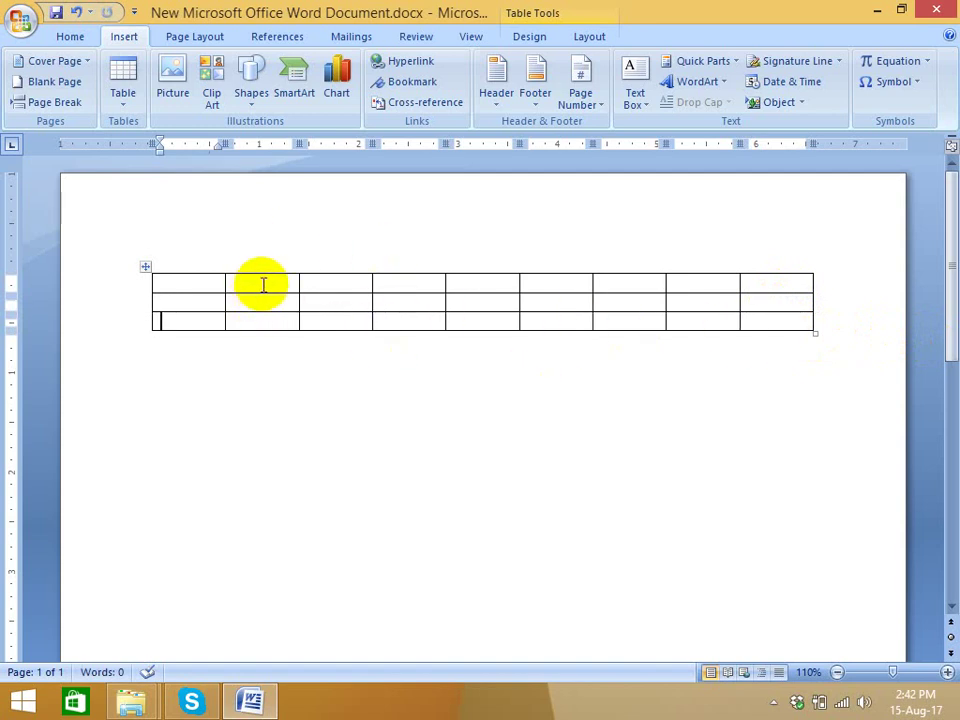
click(263, 285)
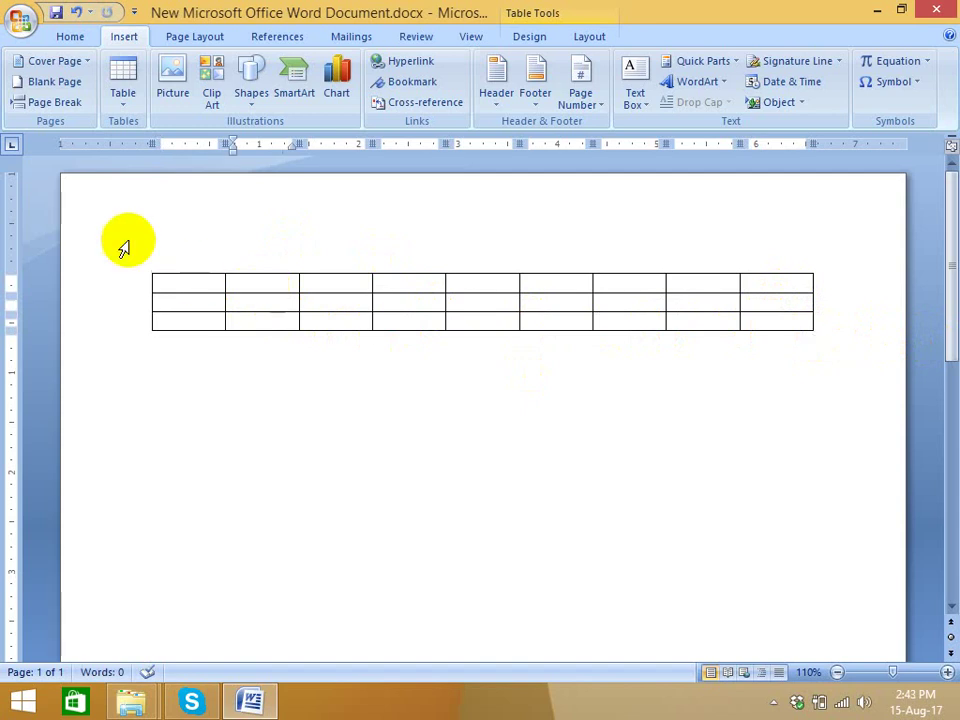
Step: Embed a blank Excel spreadsheet in the table's second column, then exit and reselect the object
click(118, 110)
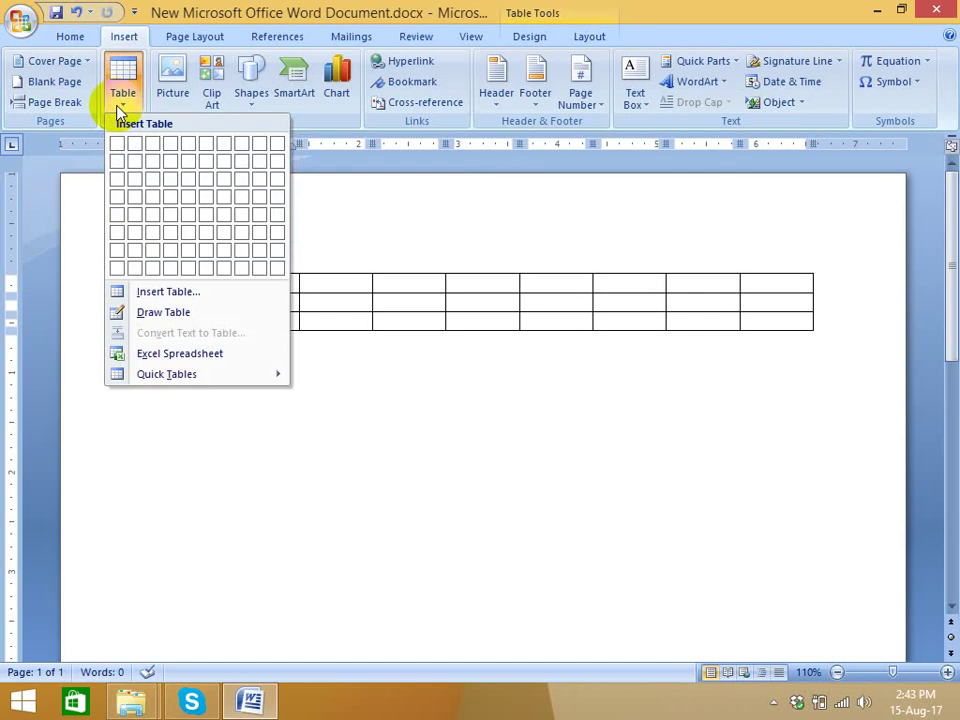
click(146, 356)
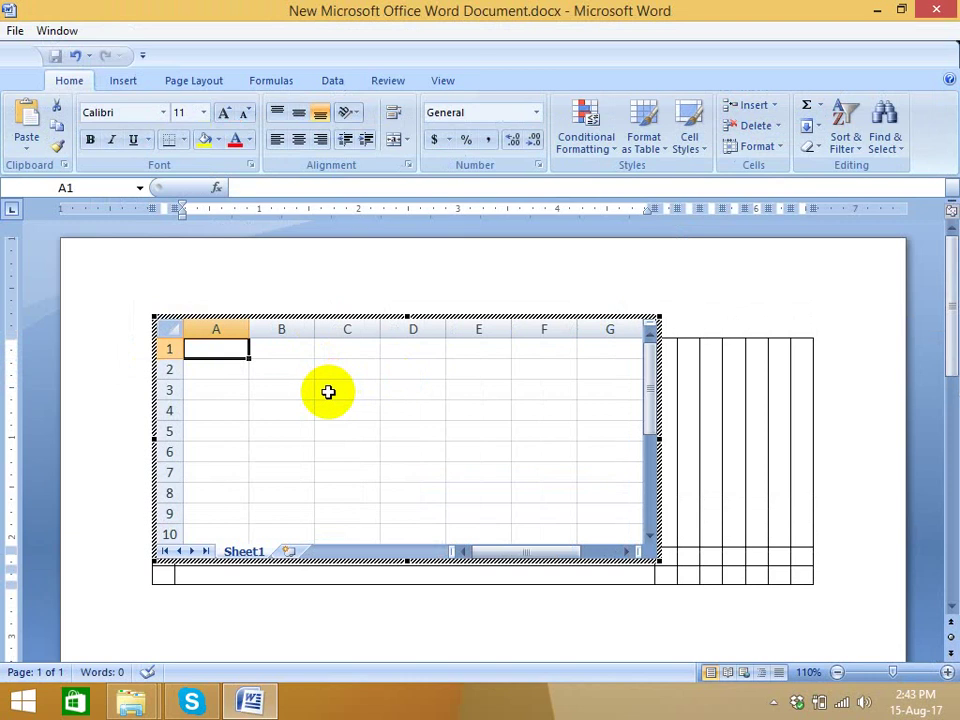
click(262, 388)
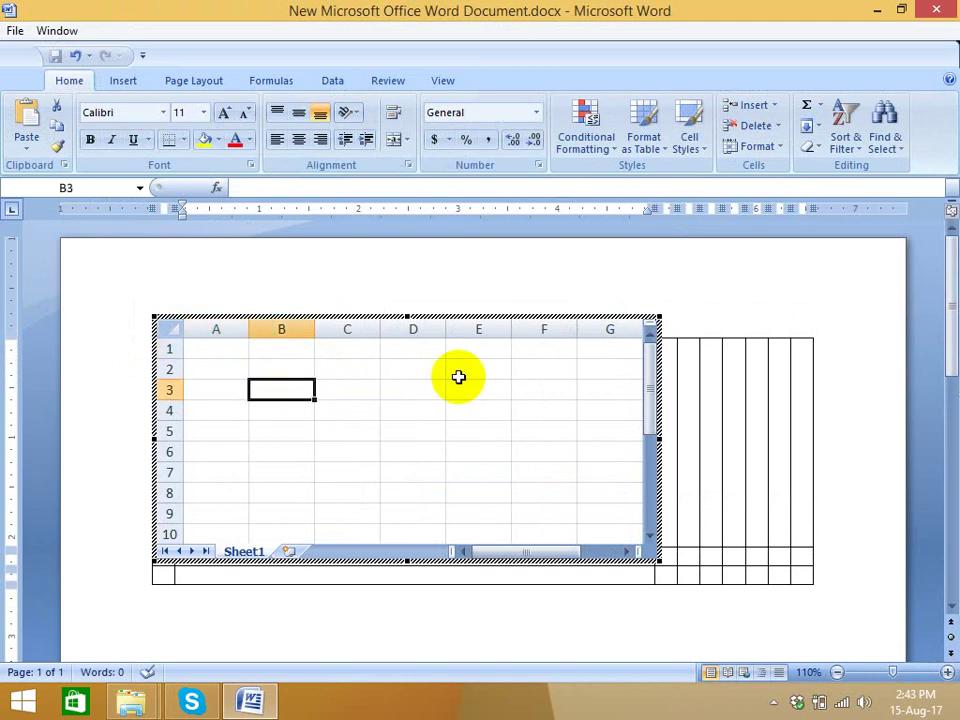
click(717, 297)
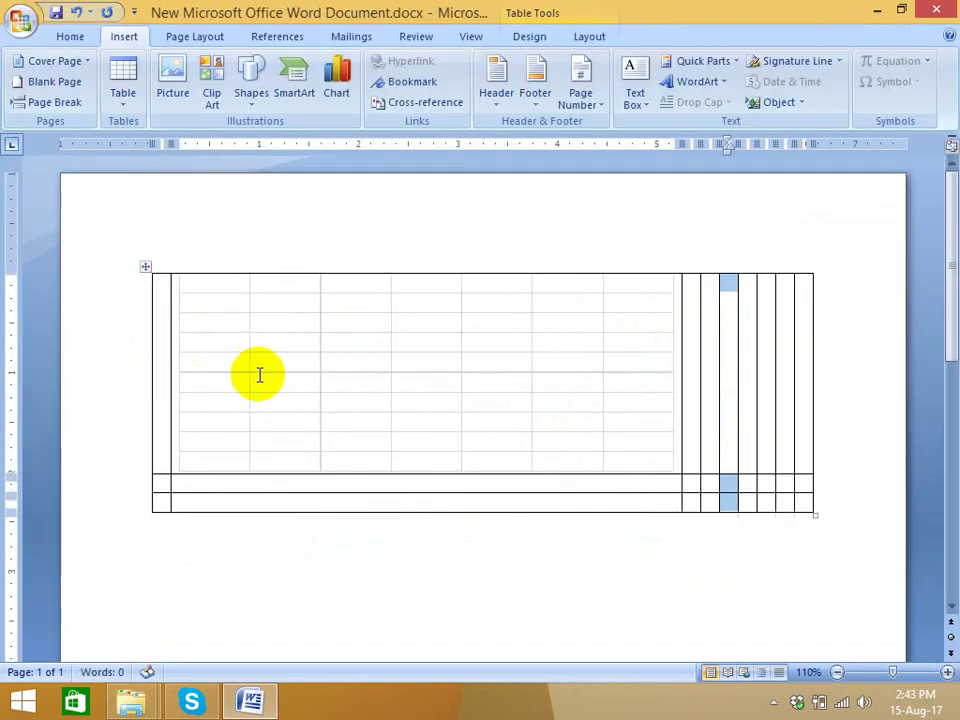
click(600, 336)
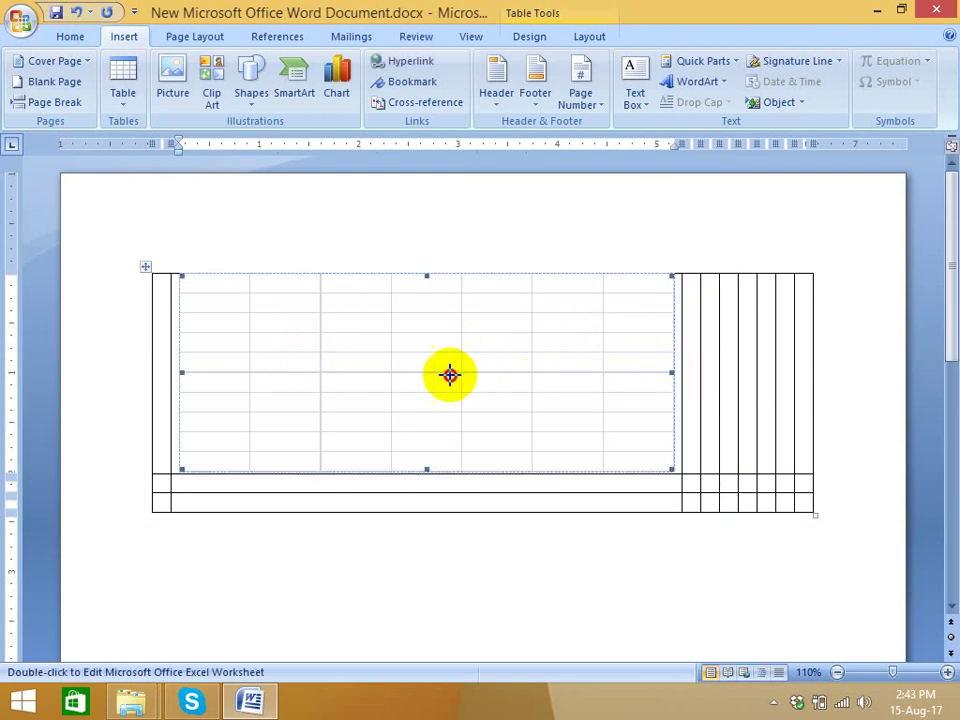
Step: Drag the worksheet's side handle so the object spans about half the table width
drag(440, 383, 452, 376)
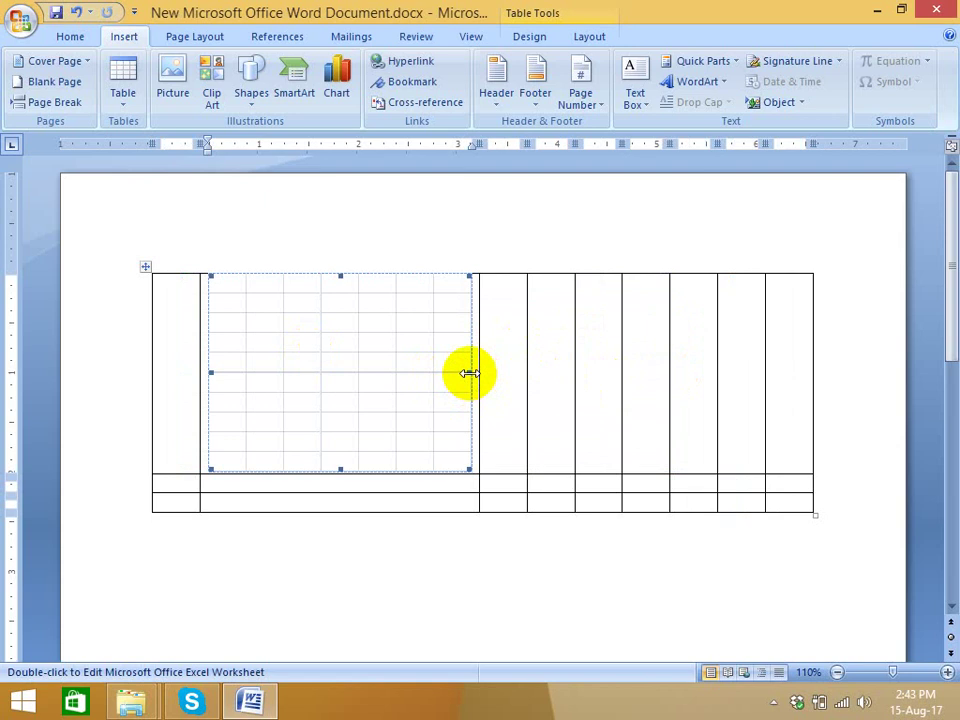
drag(469, 373, 469, 373)
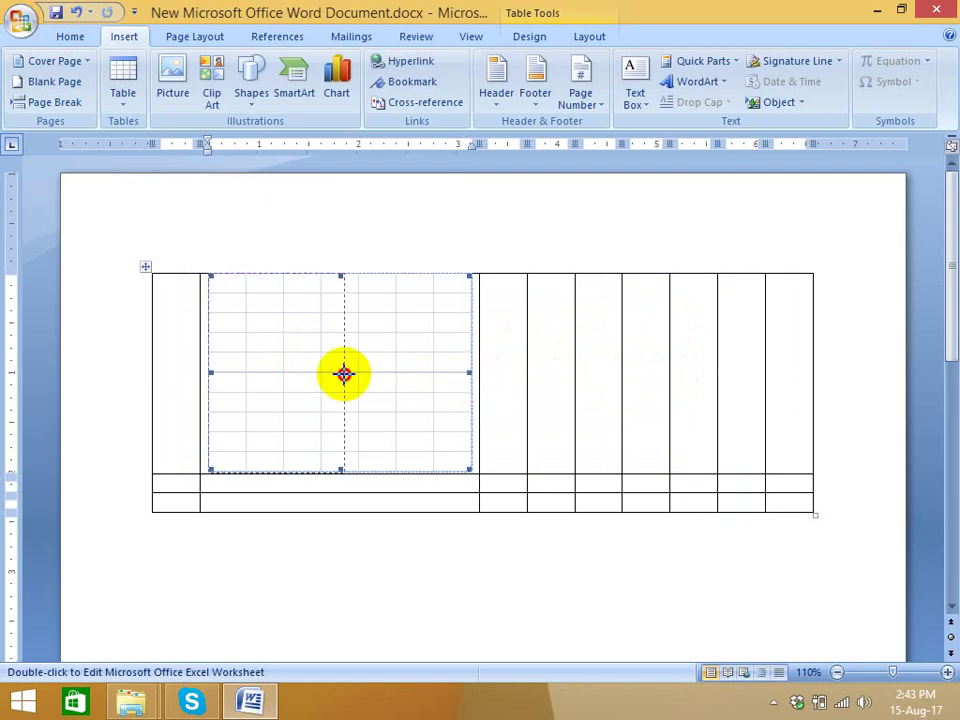
drag(469, 373, 347, 380)
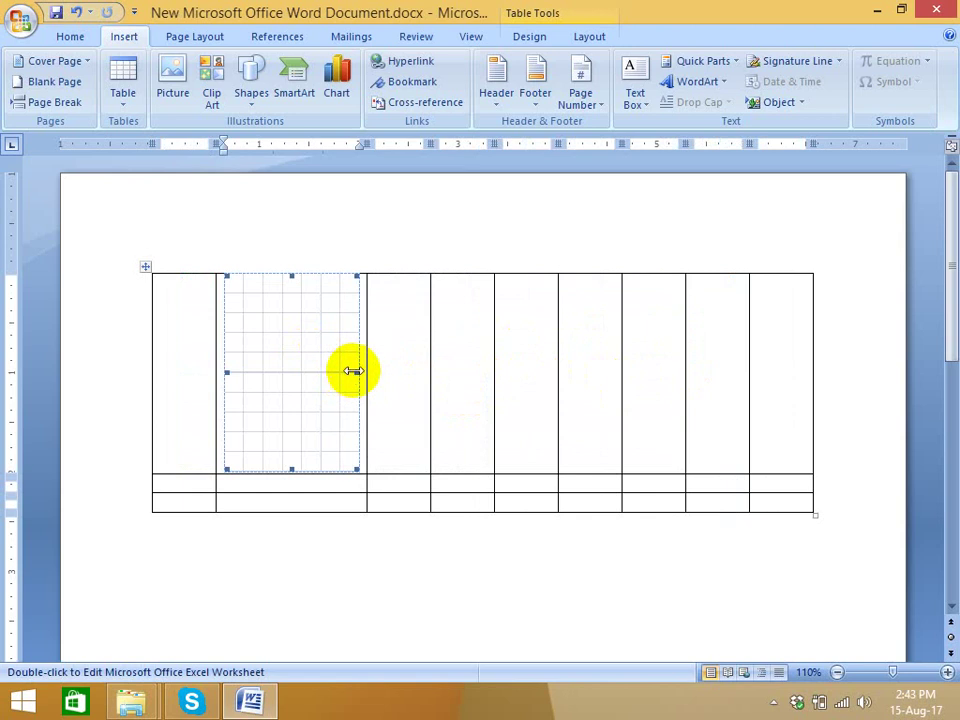
drag(372, 371, 510, 369)
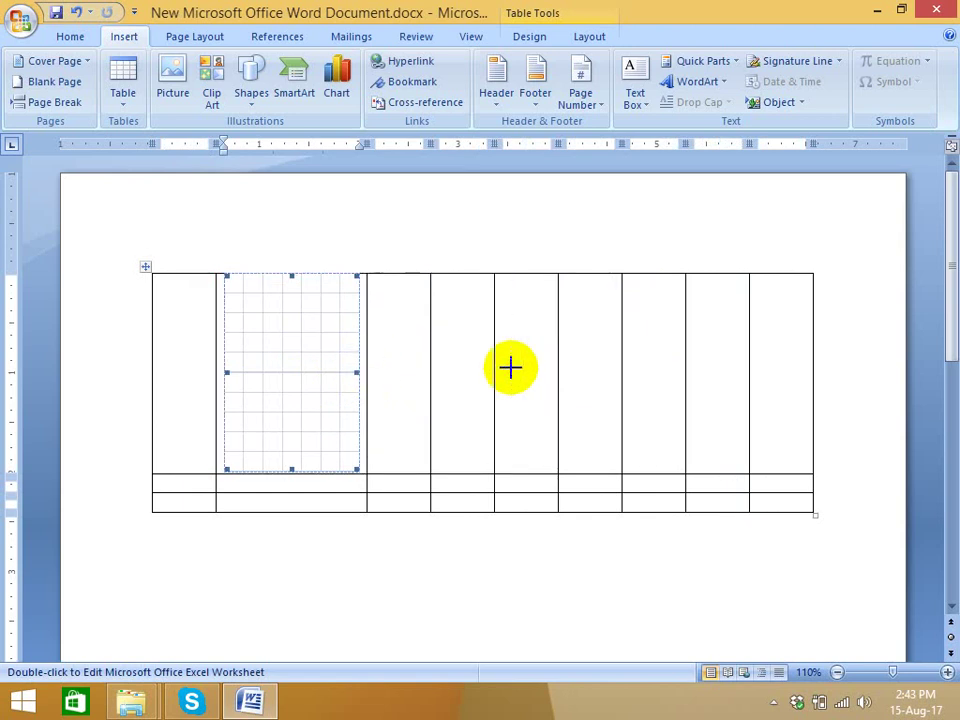
double_click(303, 341)
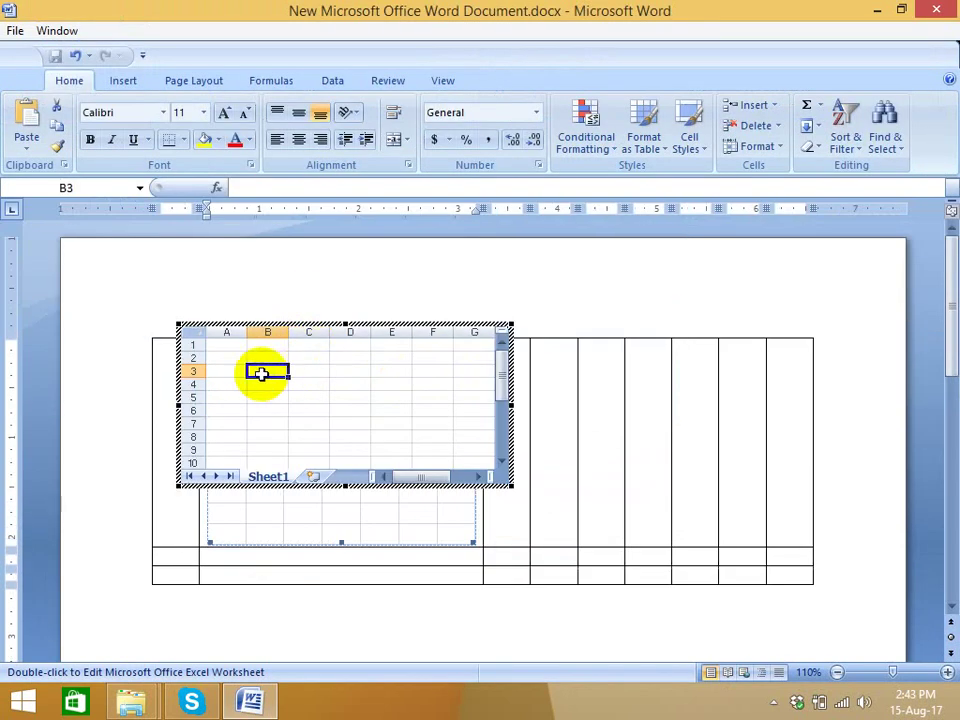
click(240, 357)
click(238, 344)
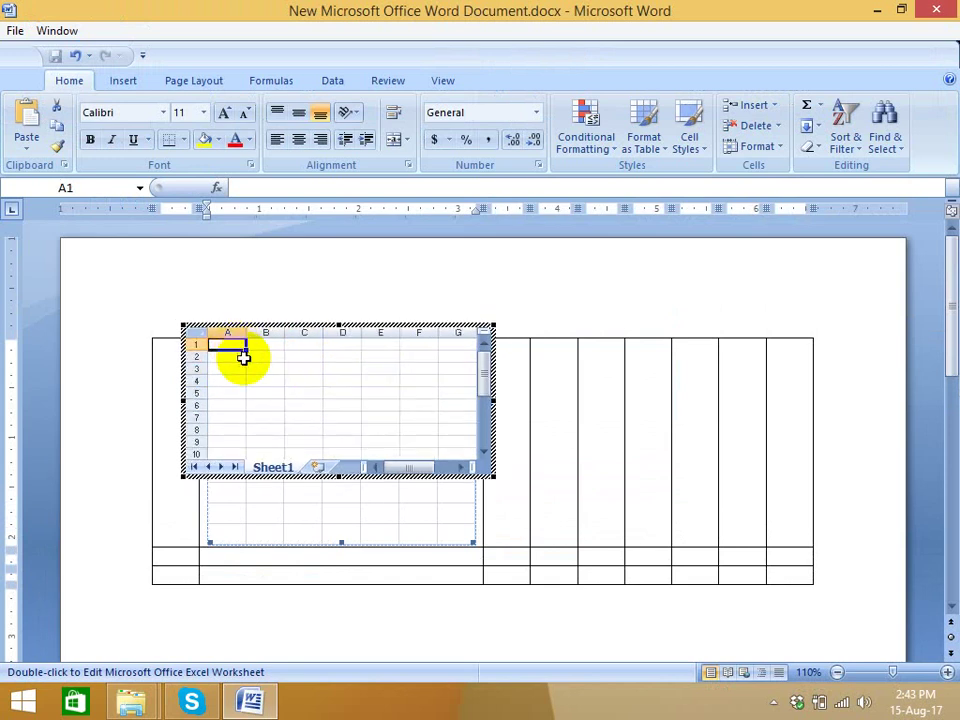
click(302, 392)
click(262, 369)
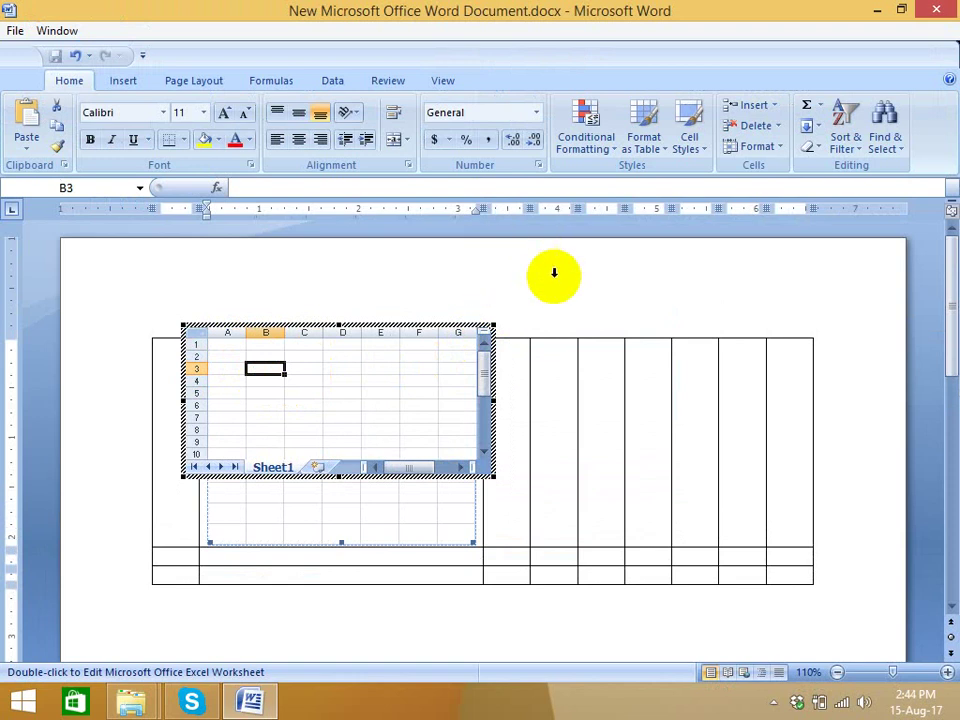
click(394, 452)
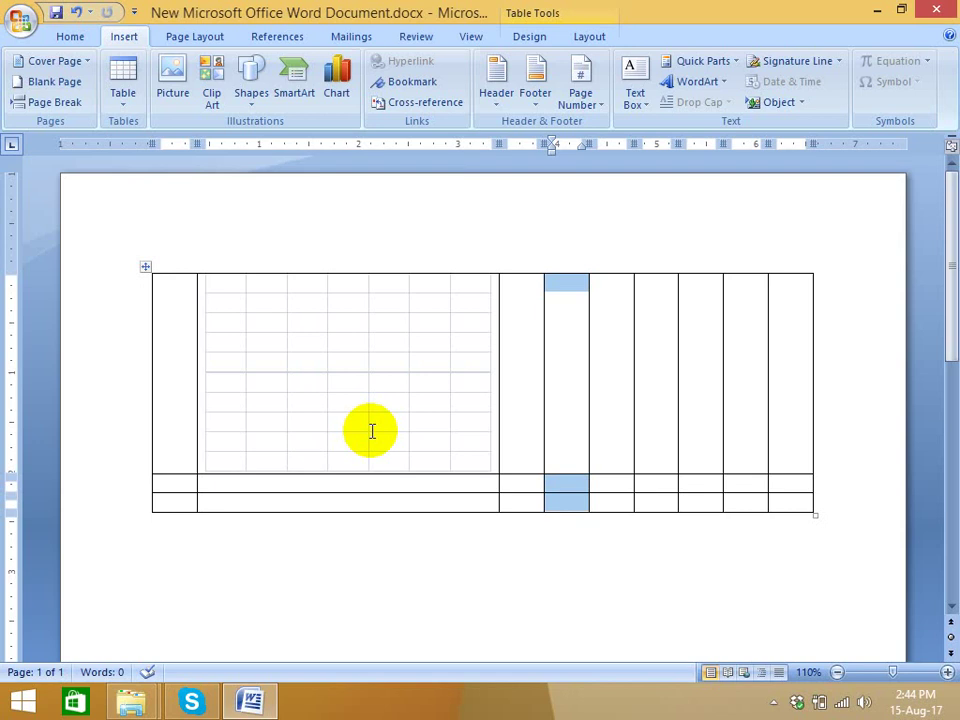
click(350, 363)
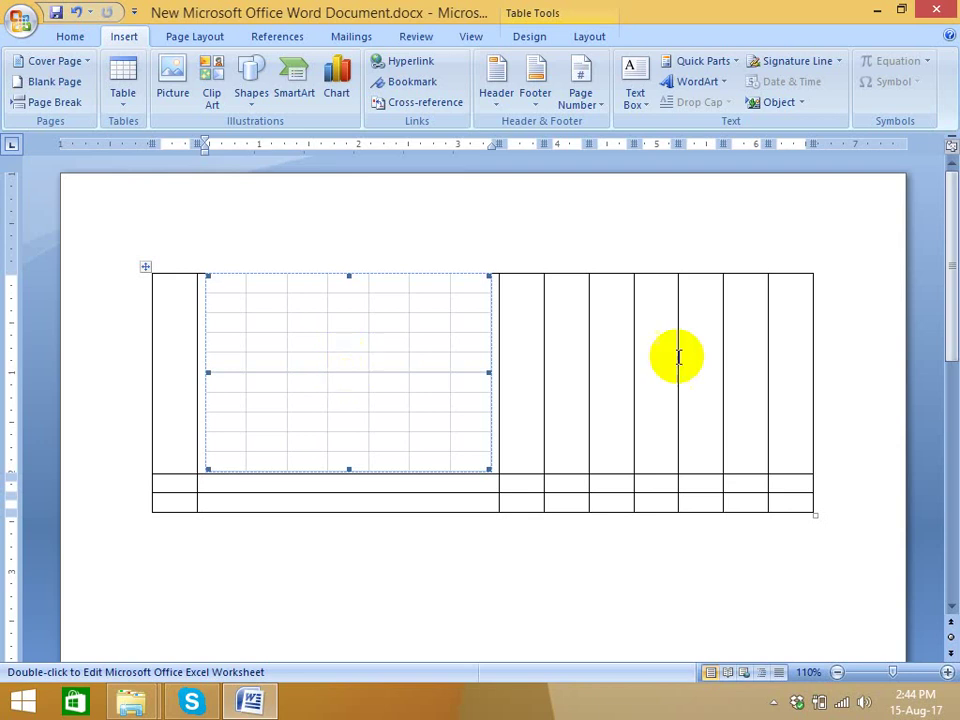
click(583, 643)
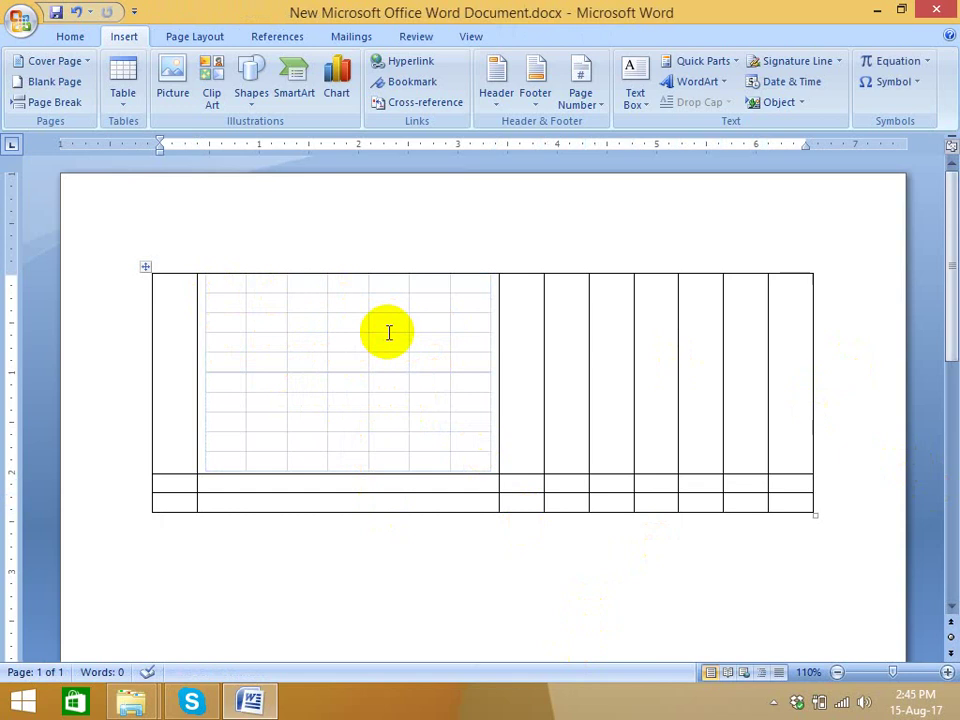
click(214, 300)
double_click(231, 302)
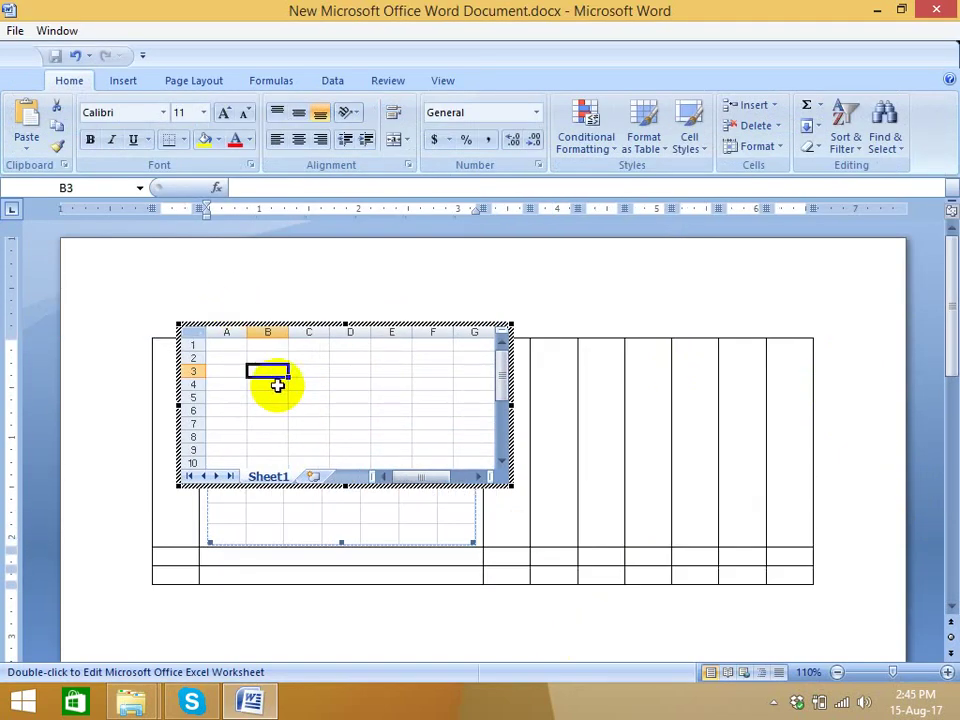
click(699, 313)
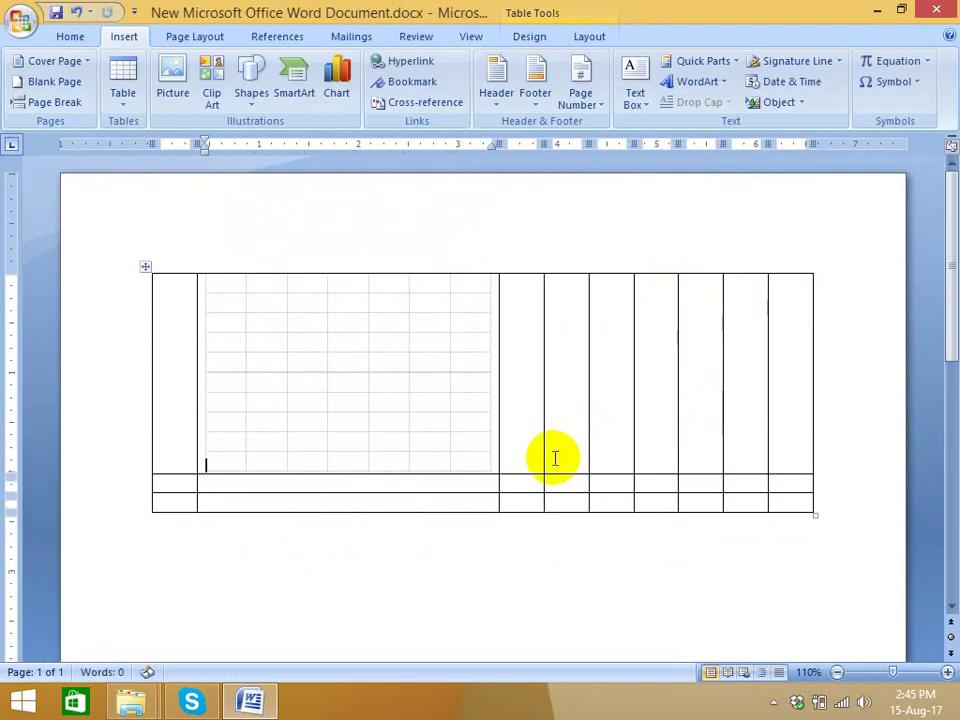
click(413, 398)
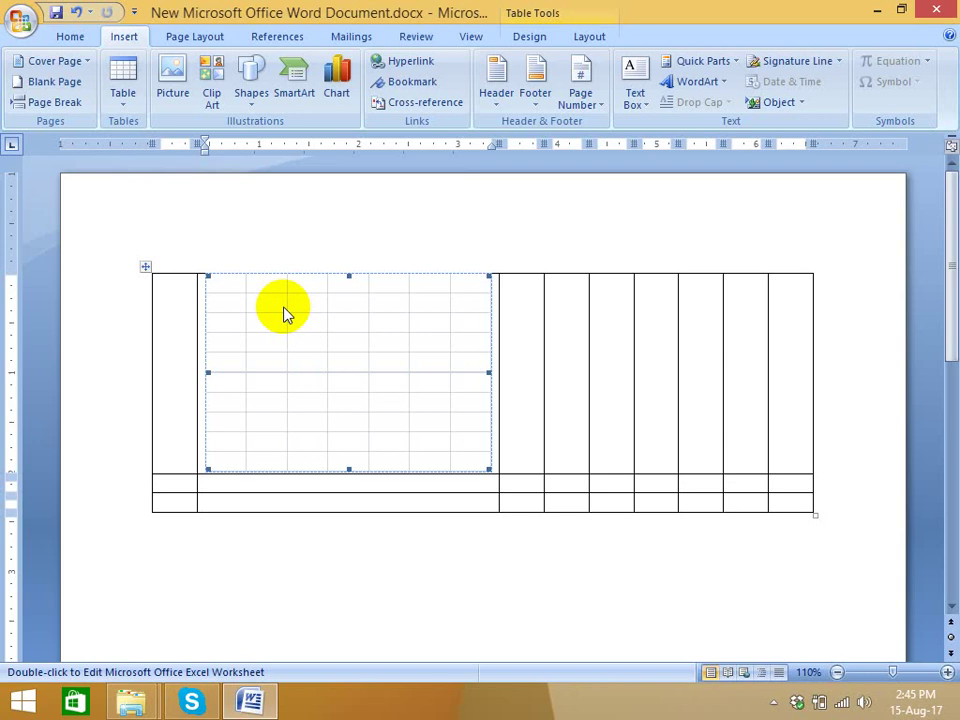
click(530, 264)
click(422, 339)
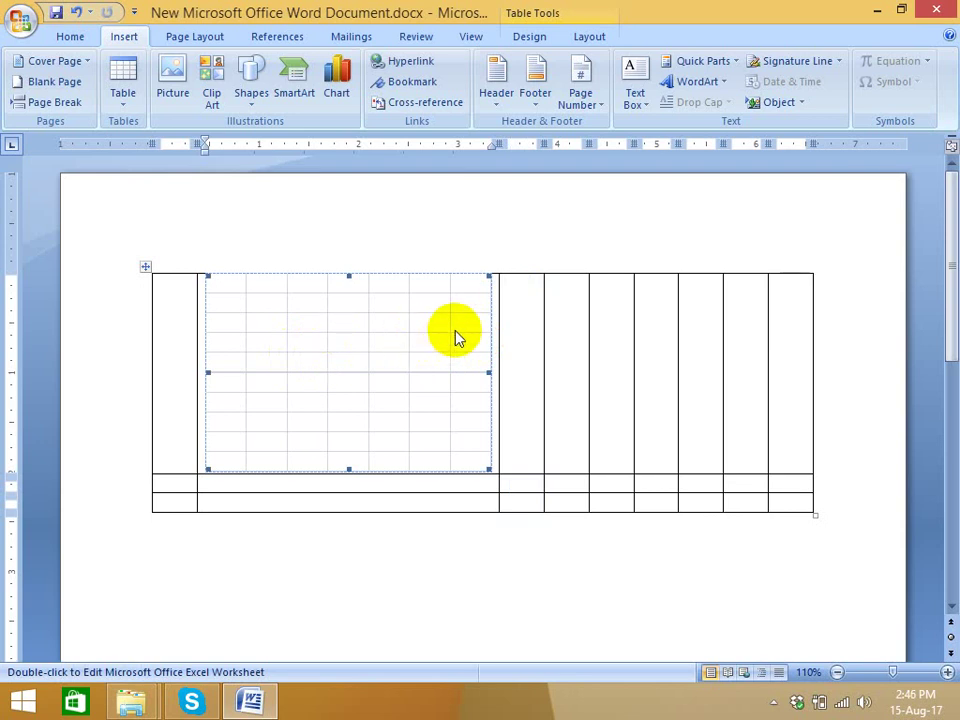
click(491, 302)
click(480, 375)
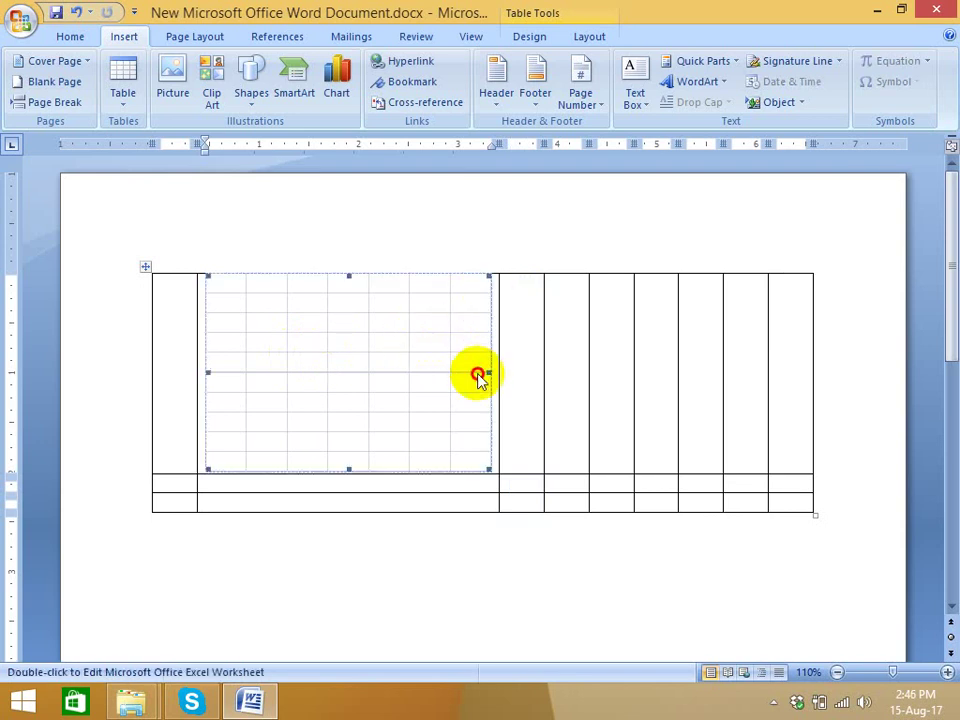
click(578, 395)
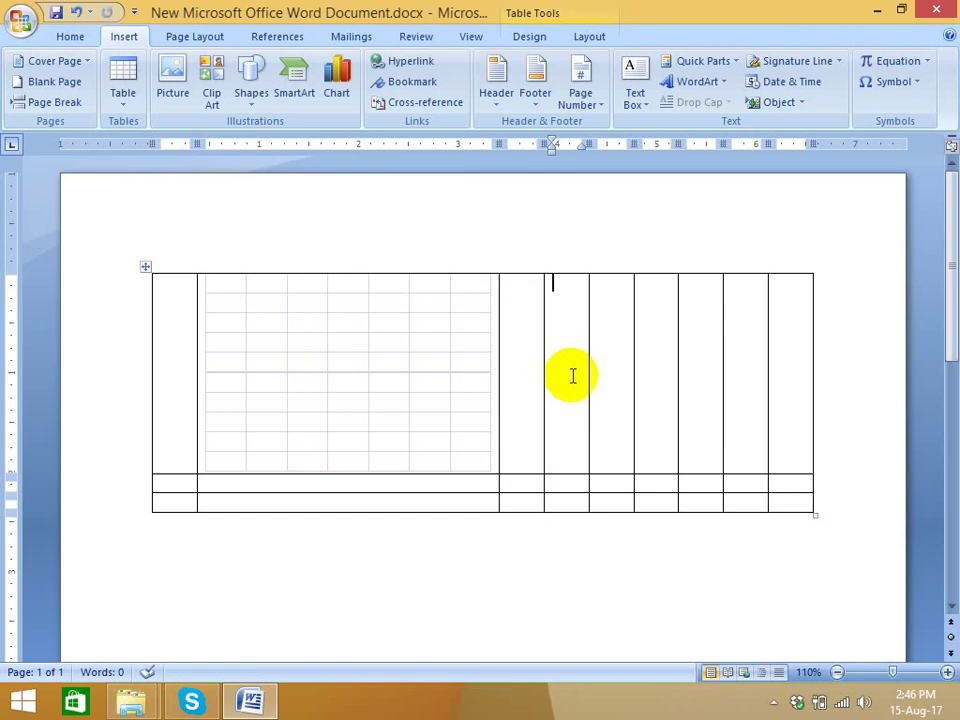
Step: Embed another Excel spreadsheet in the table's fourth column, dismissing the warning, and return below the table
click(125, 110)
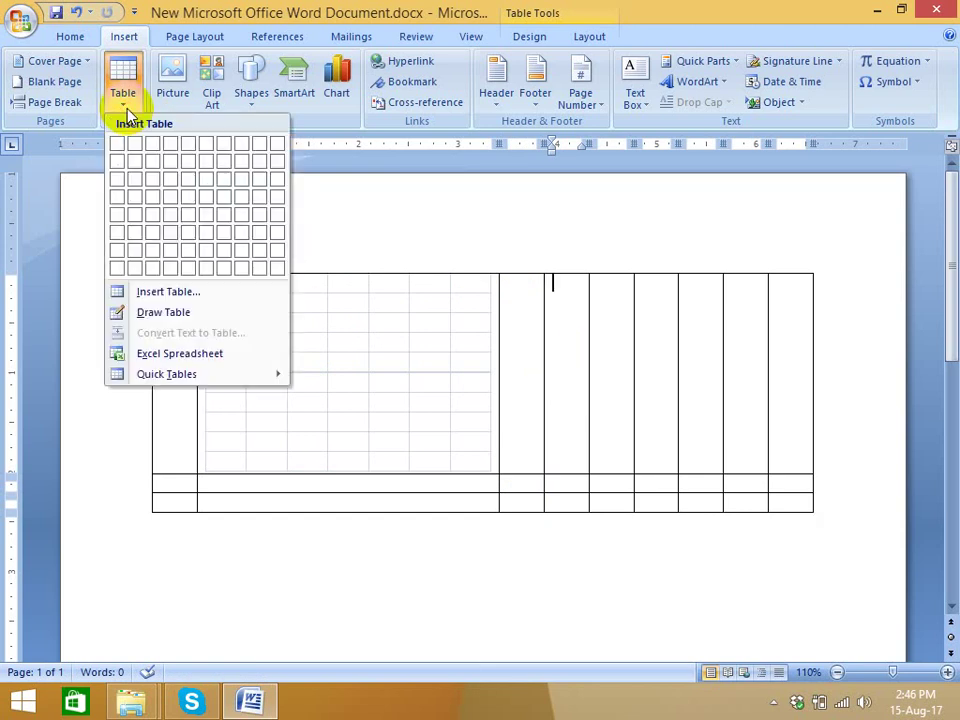
click(165, 357)
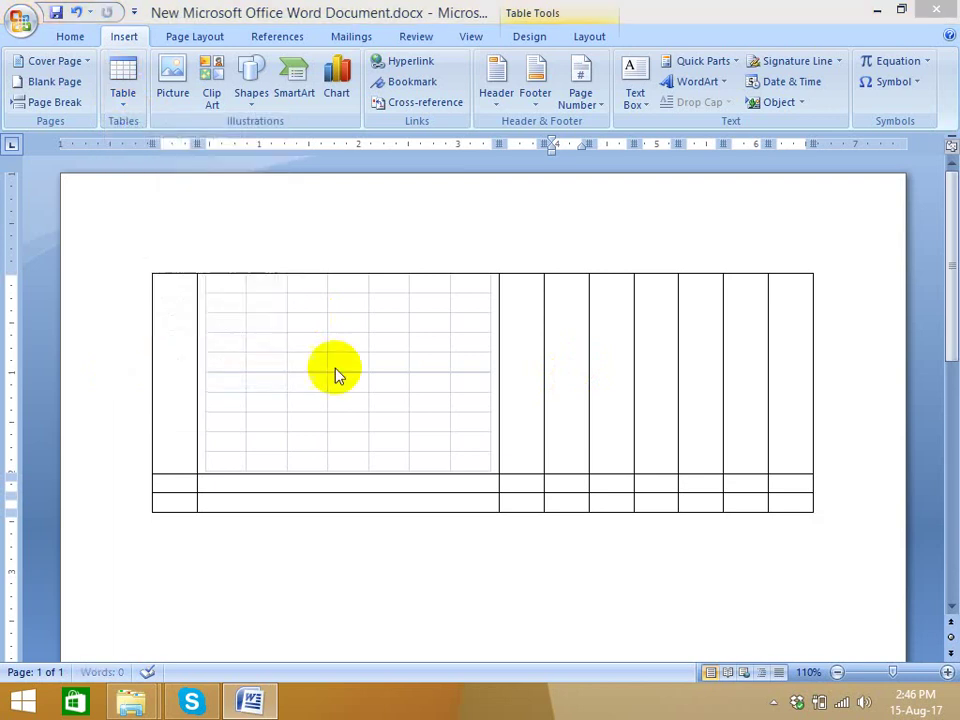
click(446, 398)
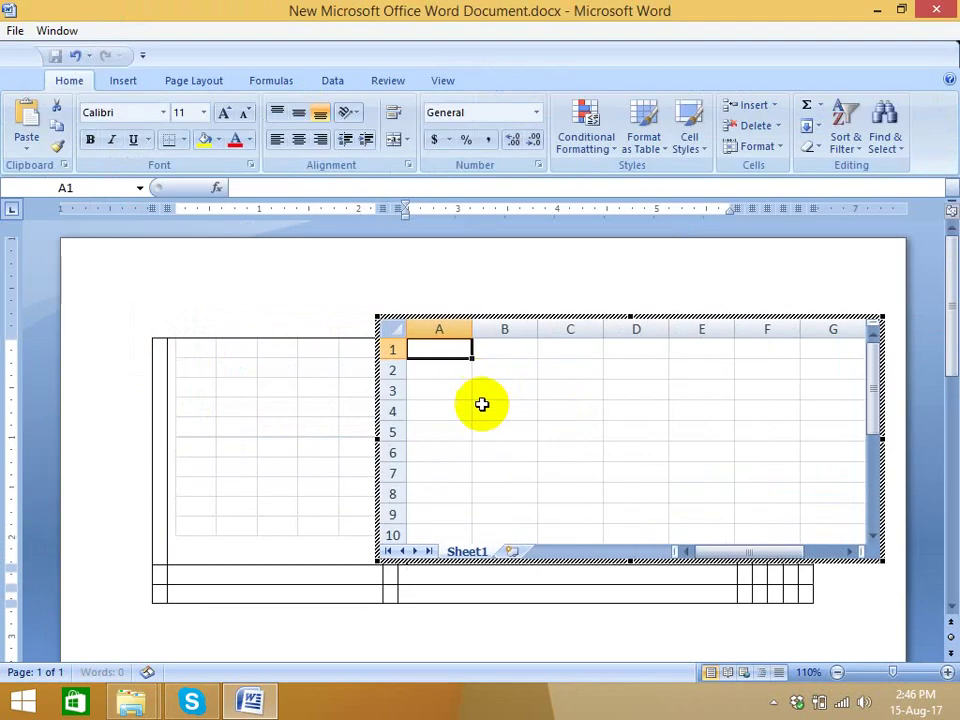
click(272, 303)
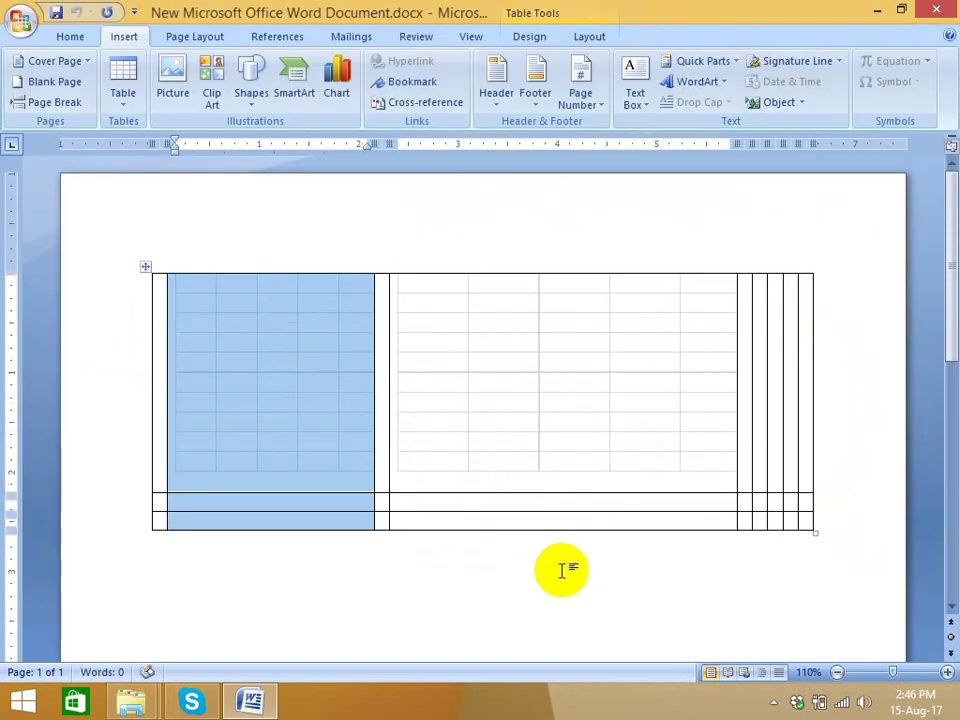
click(564, 571)
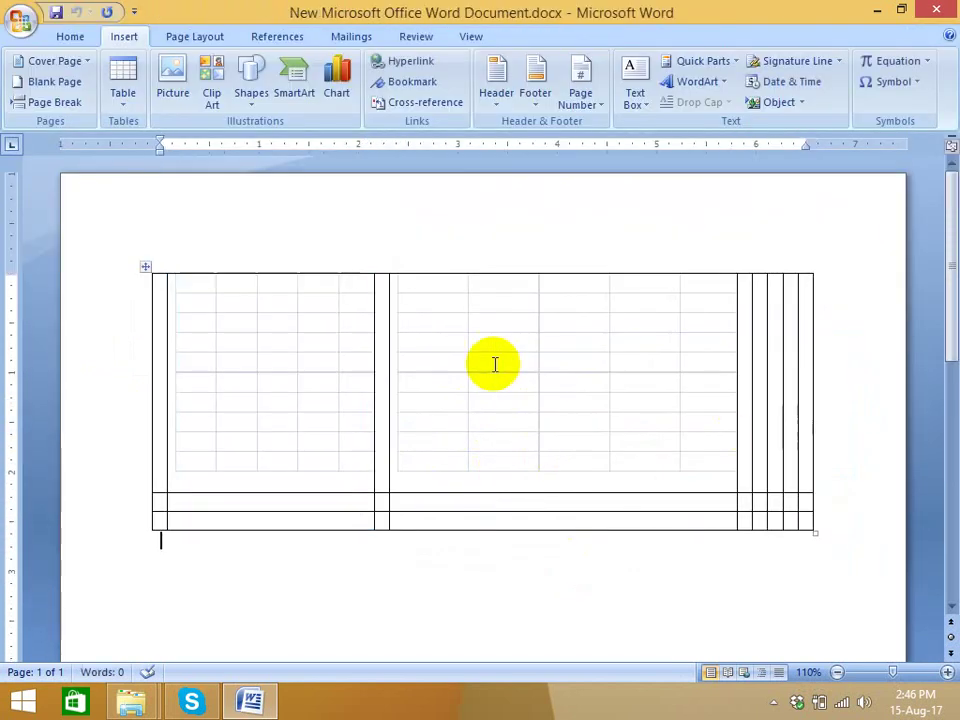
double_click(566, 355)
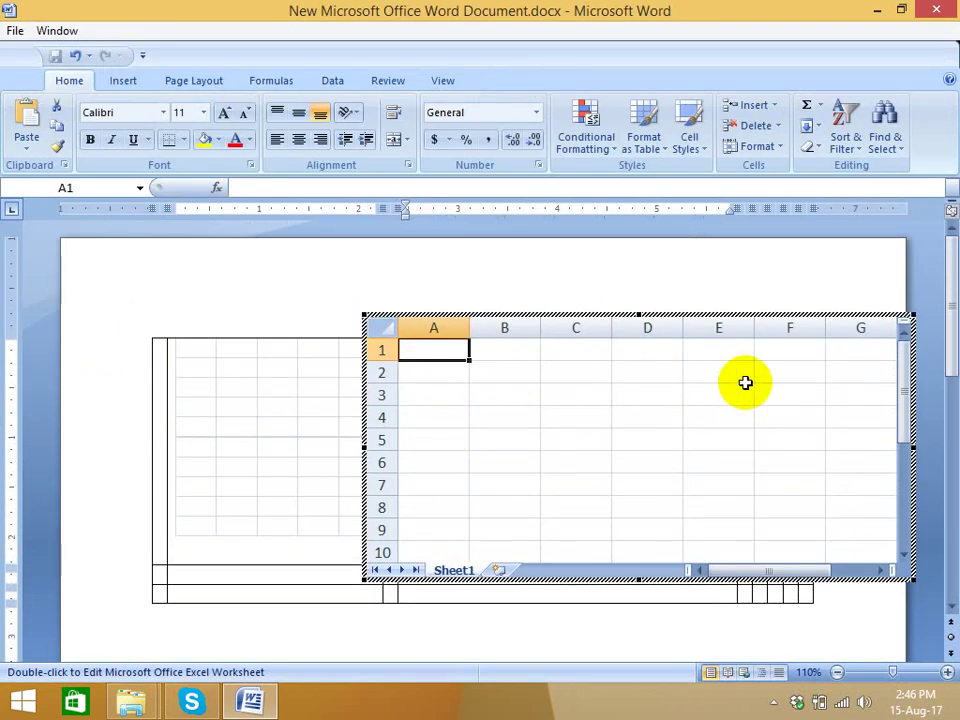
click(637, 271)
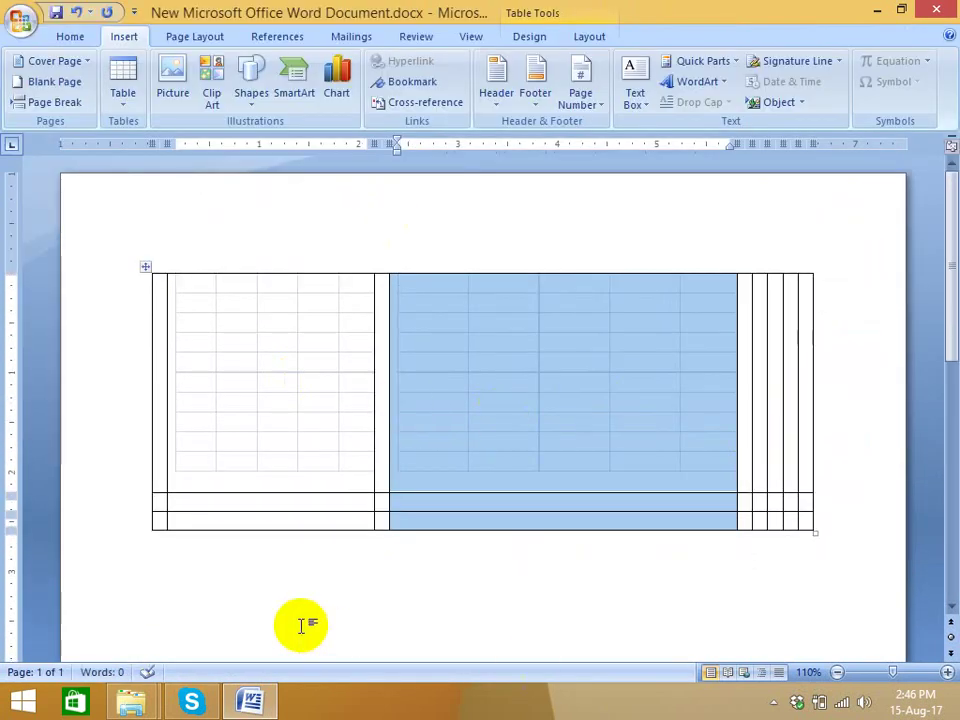
click(300, 625)
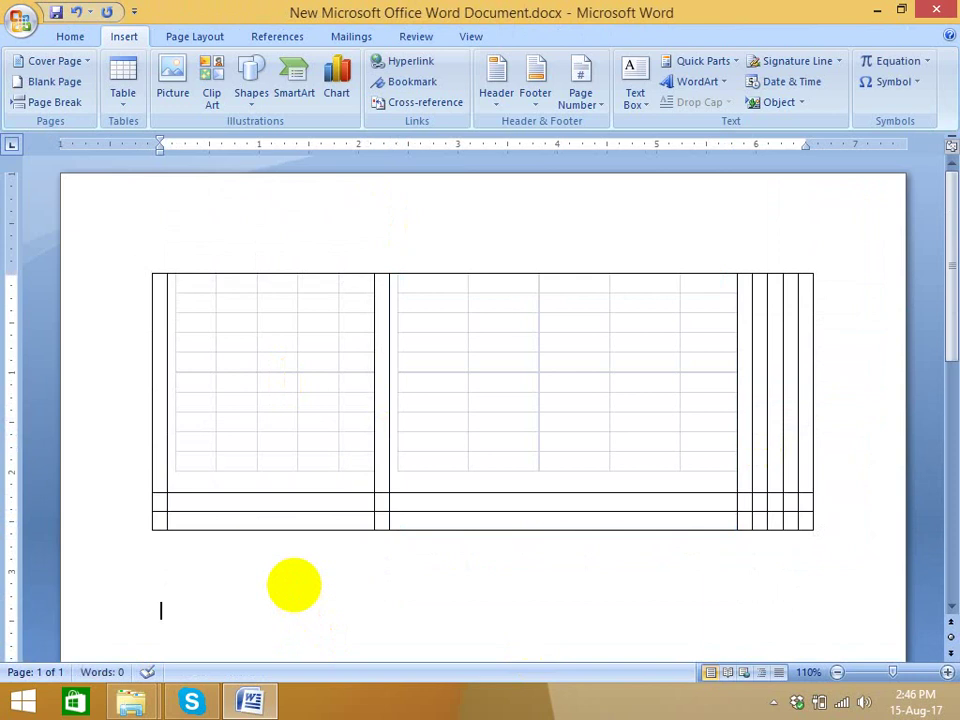
Step: Type 'demo version' on the line below the table
text(demo)
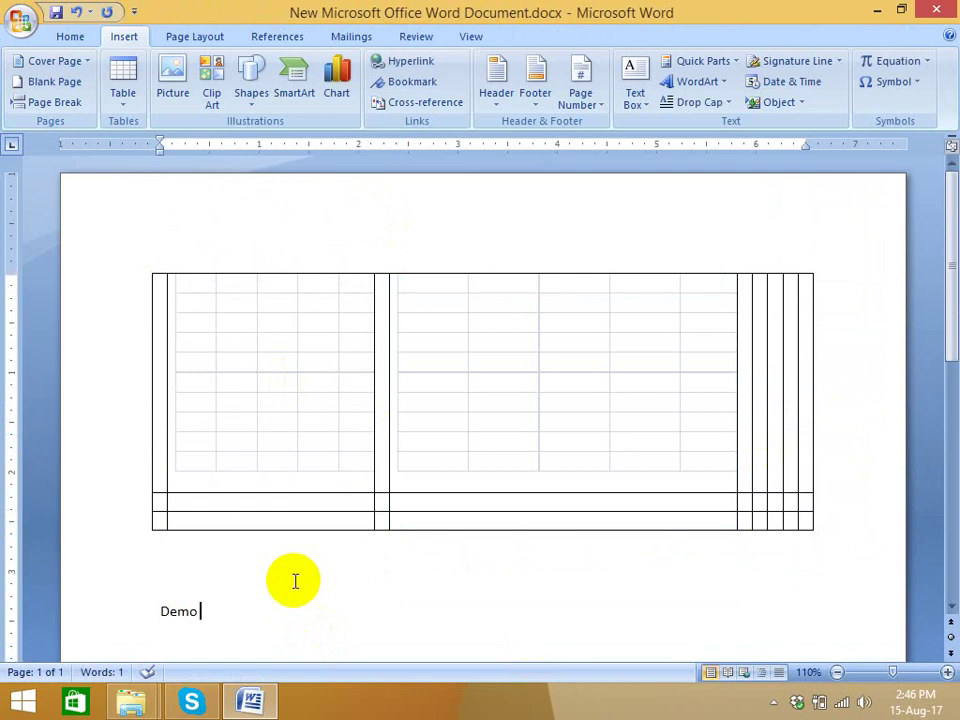
text(version)
Step: Insert the Calendar 1 quick table showing December
click(122, 112)
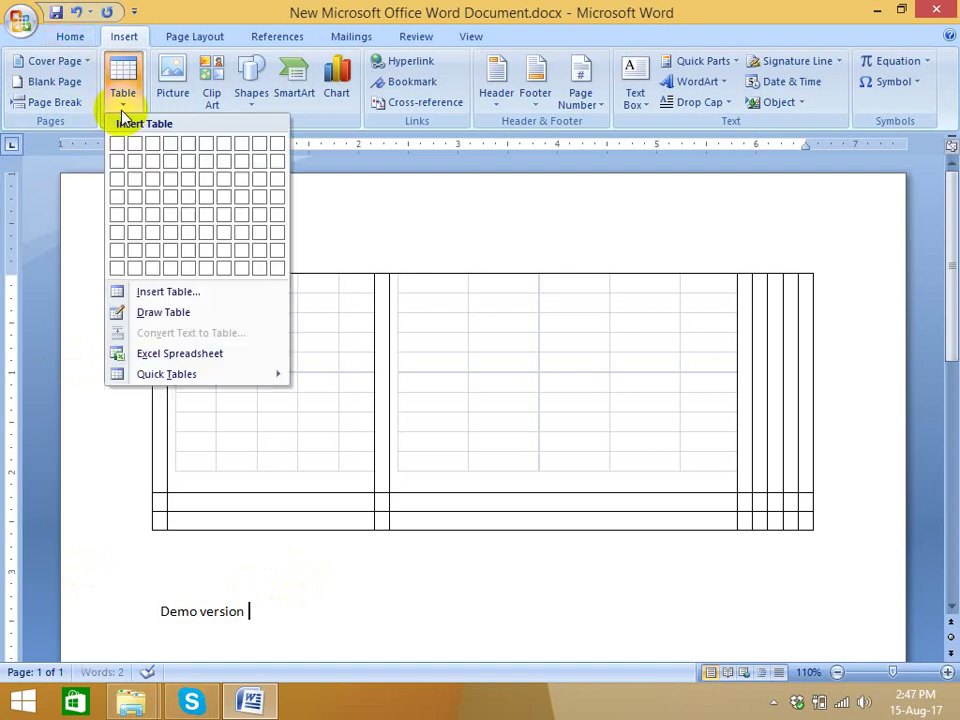
mouse_move(165, 379)
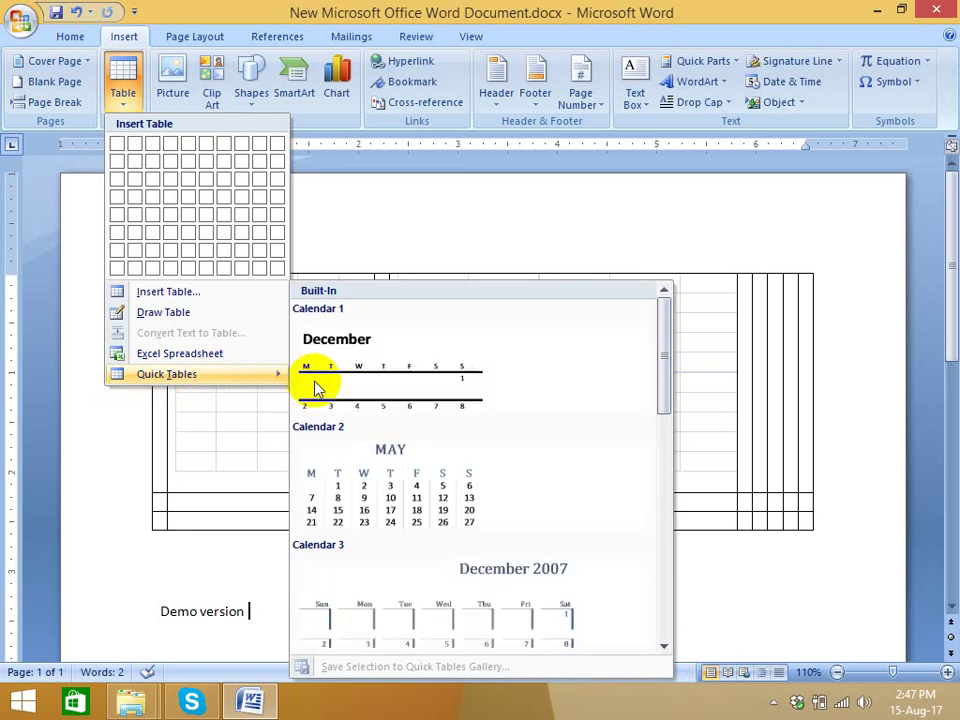
scroll(397, 395, down, 3)
scroll(380, 410, down, 3)
scroll(358, 423, up, 3)
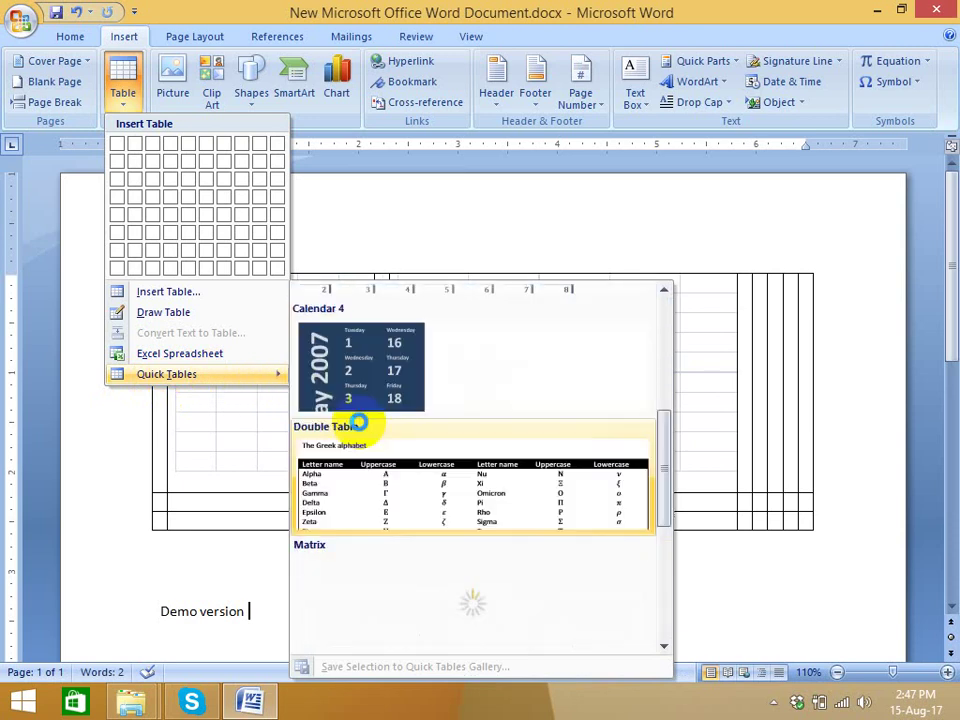
scroll(360, 408, up, 5)
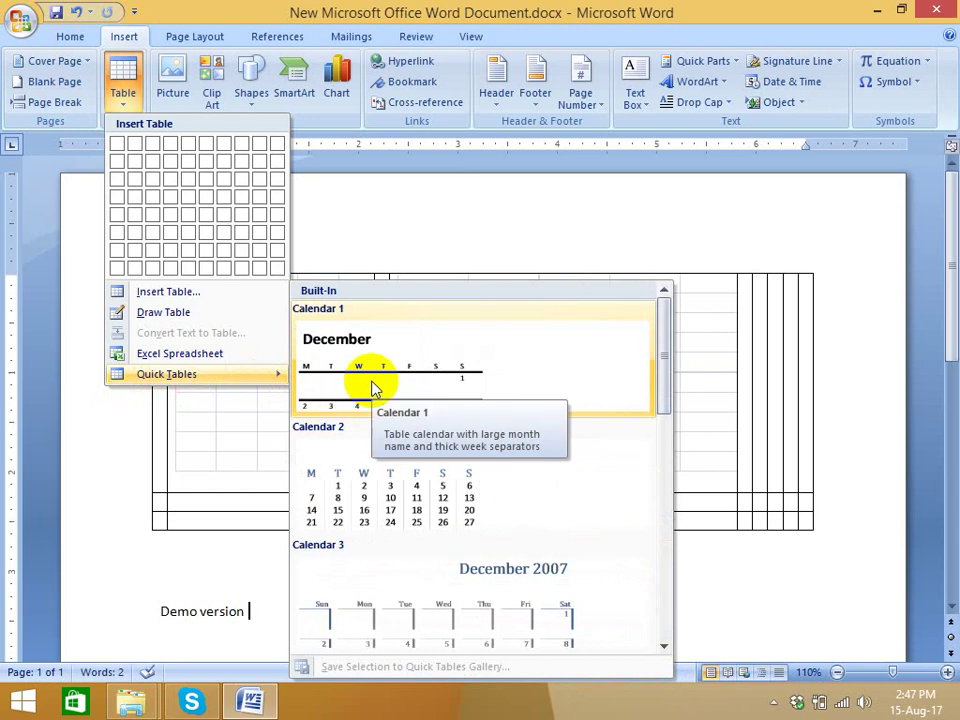
click(373, 388)
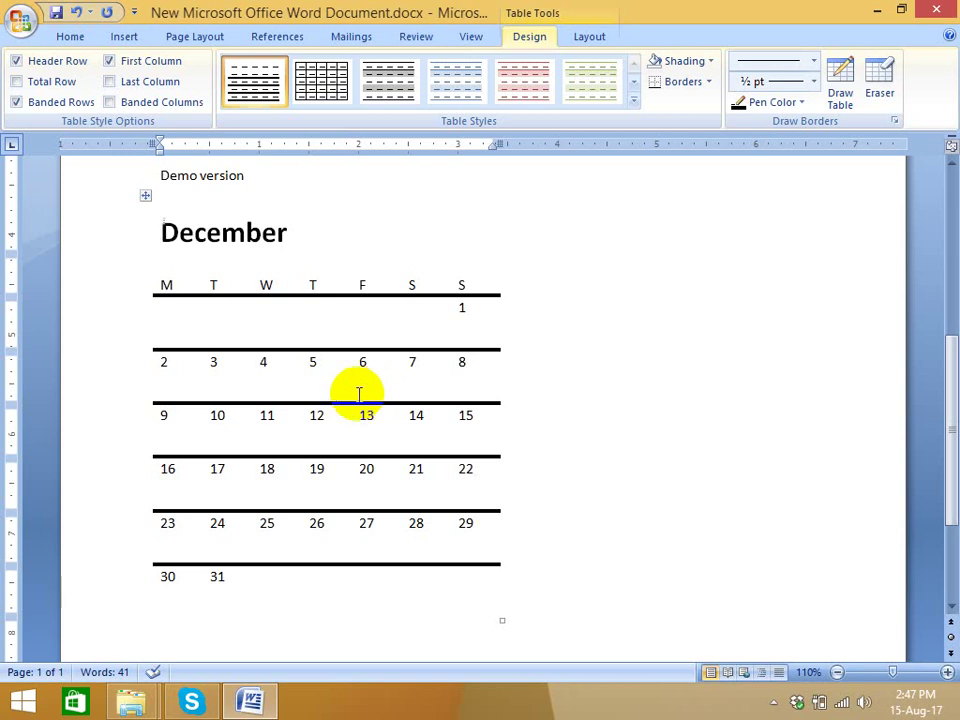
Step: Add a page break (Ctrl+Enter) below the December calendar to start page 2
click(215, 285)
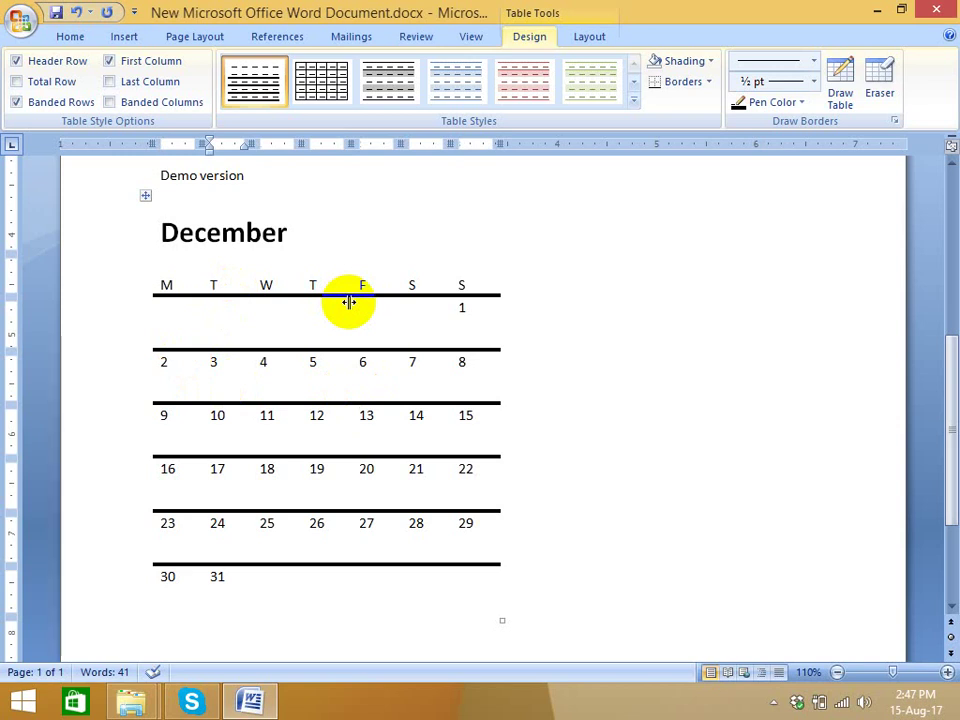
scroll(861, 450, down, 3)
click(582, 577)
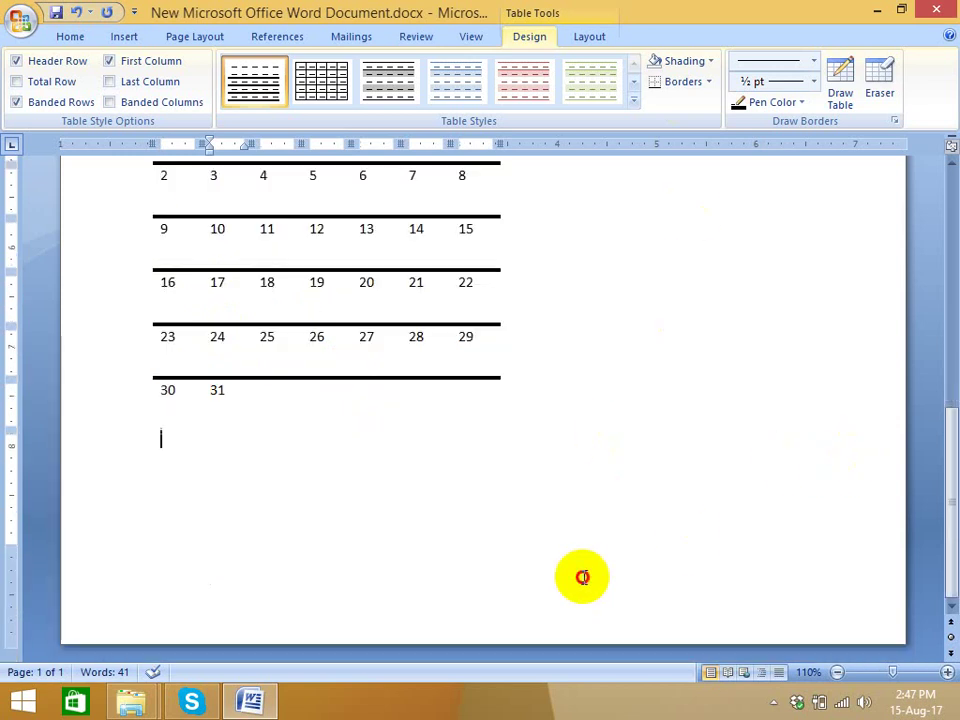
key(ctrl+Return)
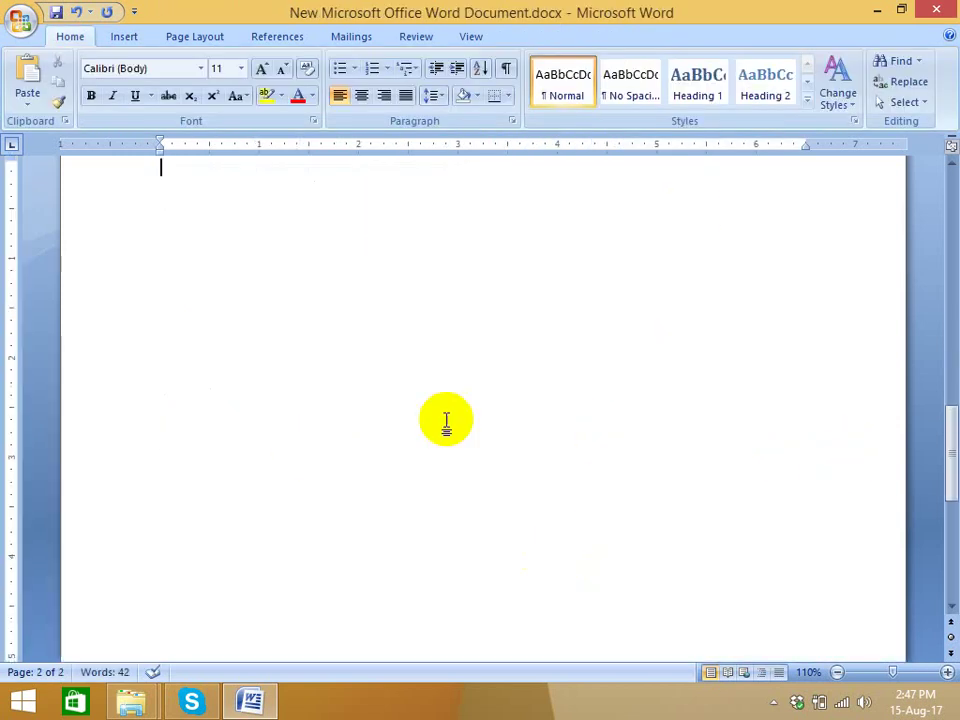
scroll(446, 422, up, 2)
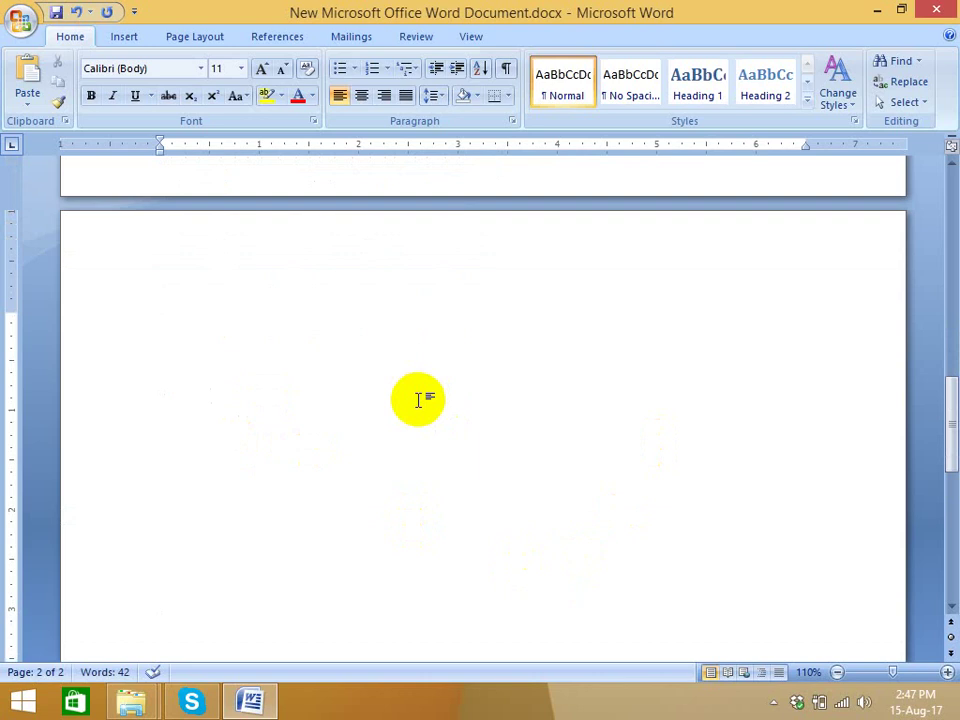
scroll(418, 400, up, 3)
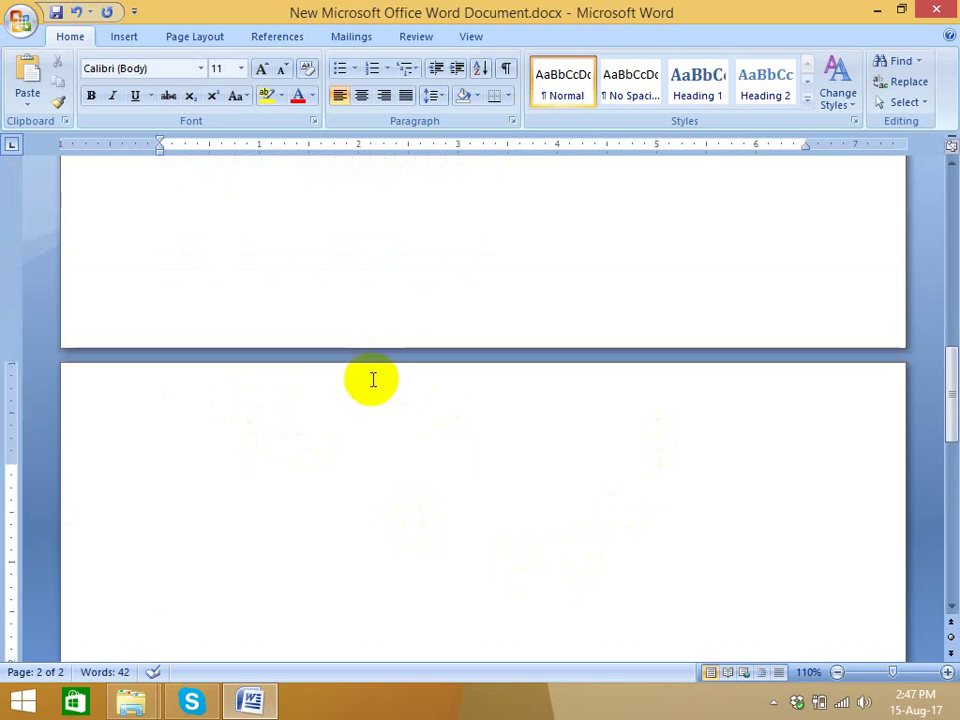
scroll(373, 379, up, 6)
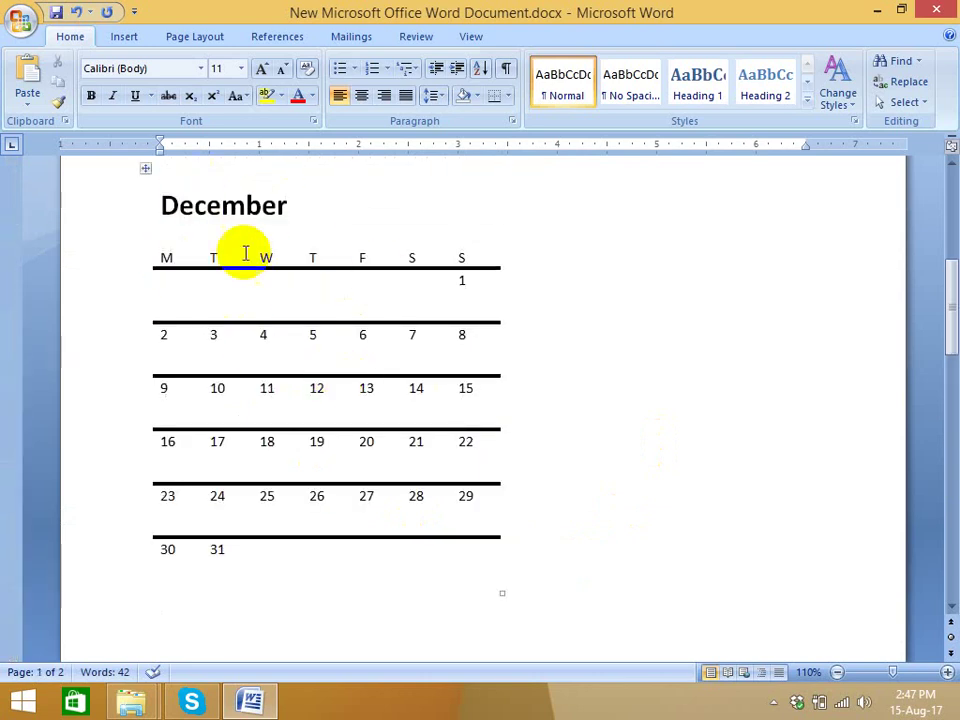
Step: Place the caret at the top of page 2 and insert the Calendar 2 quick table for May
click(128, 38)
click(123, 100)
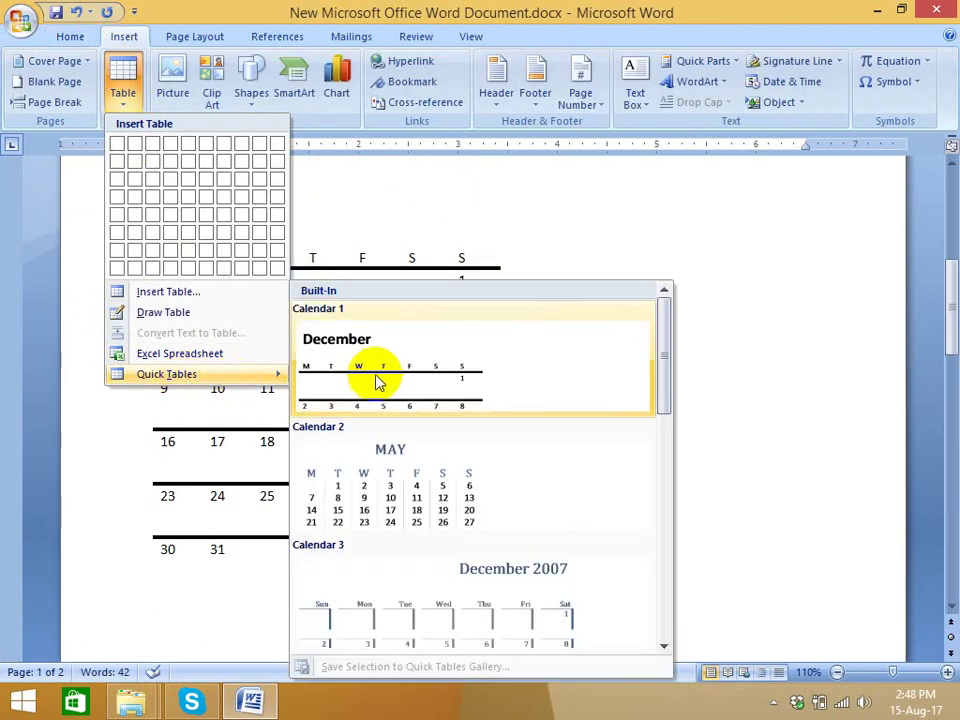
scroll(410, 487, down, 3)
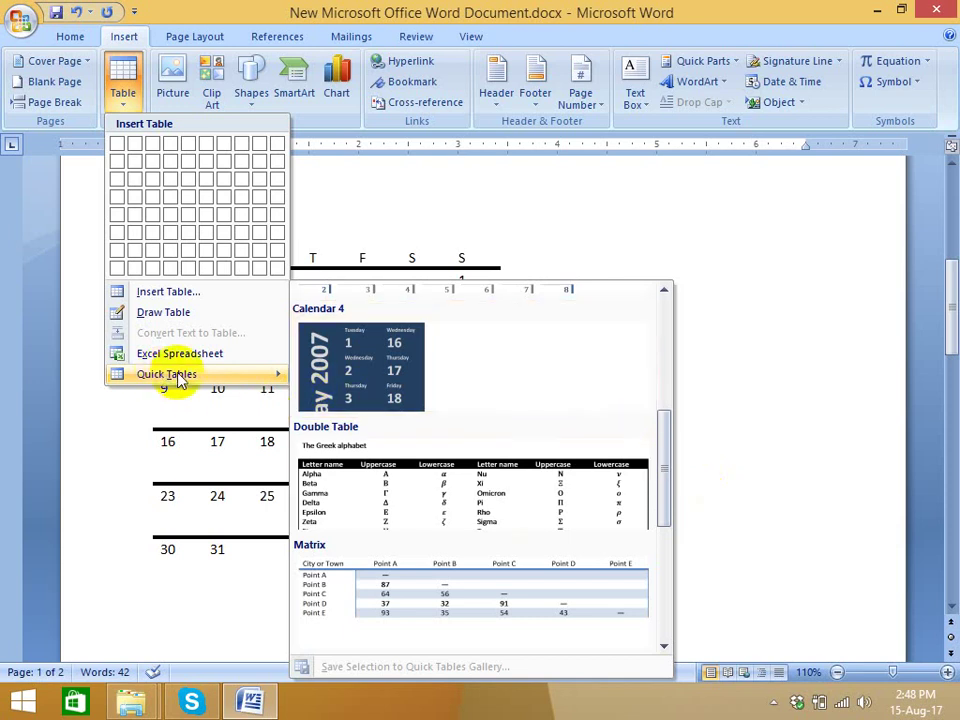
click(795, 447)
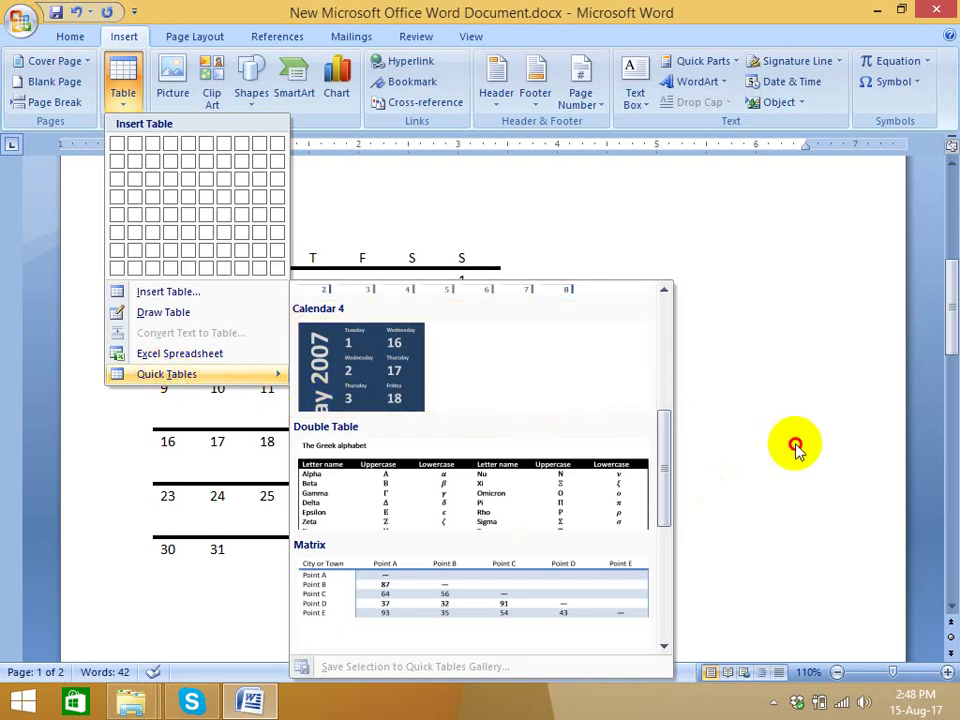
scroll(789, 448, down, 5)
scroll(600, 500, down, 5)
click(336, 368)
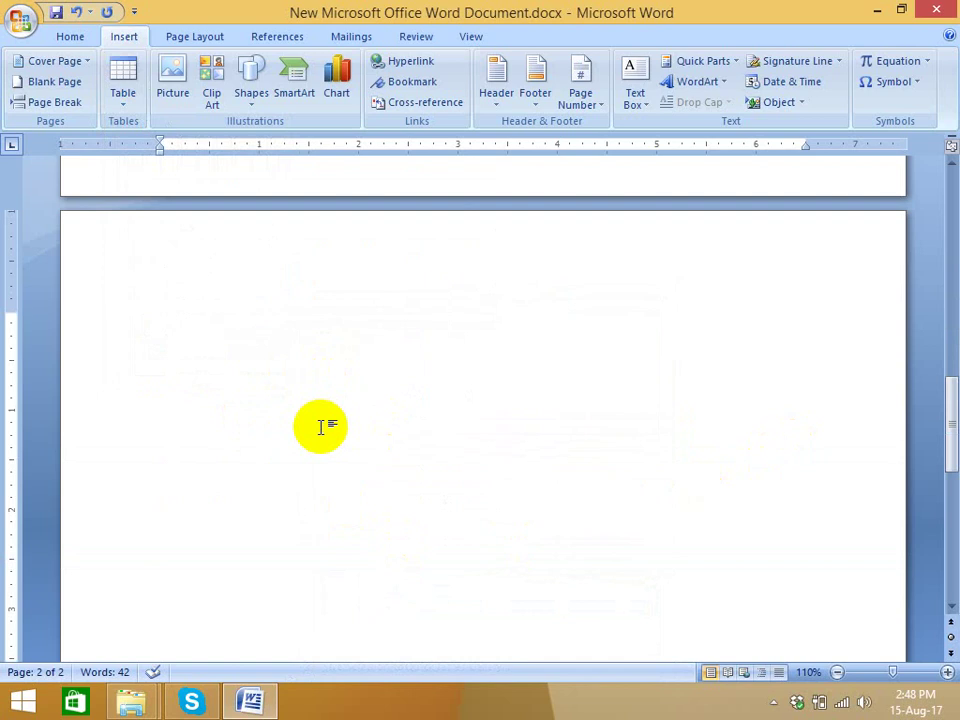
click(121, 104)
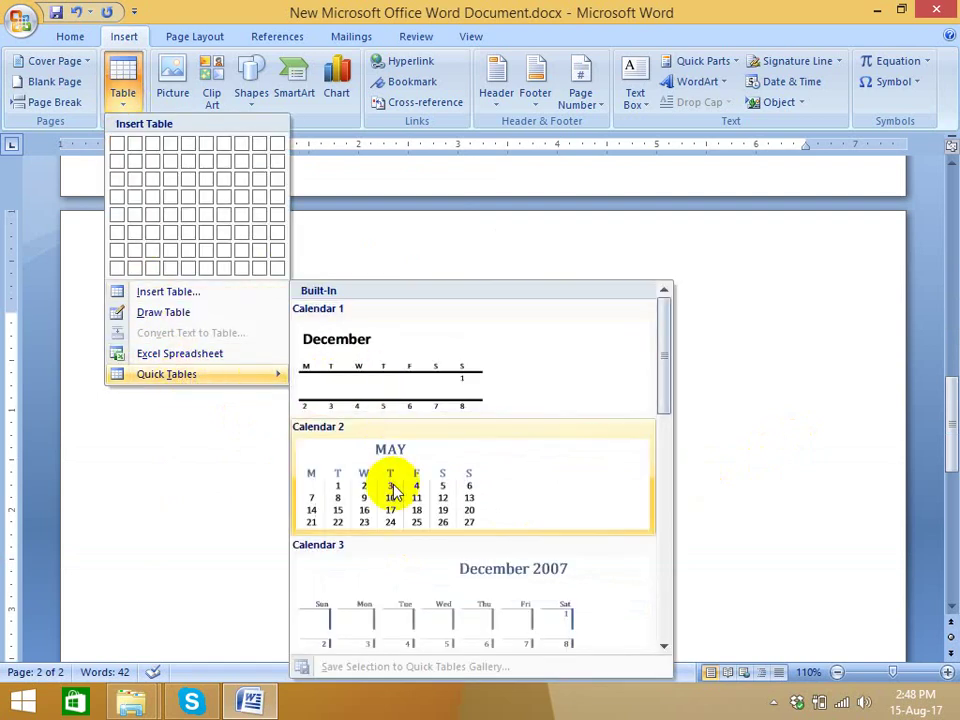
click(393, 487)
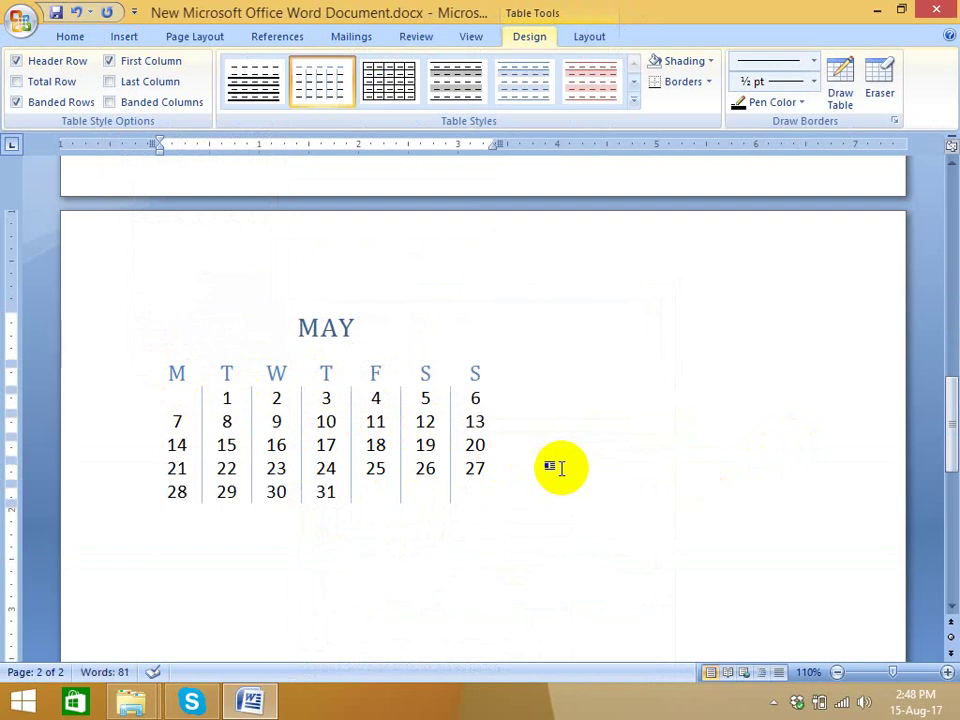
scroll(317, 328, up, 1)
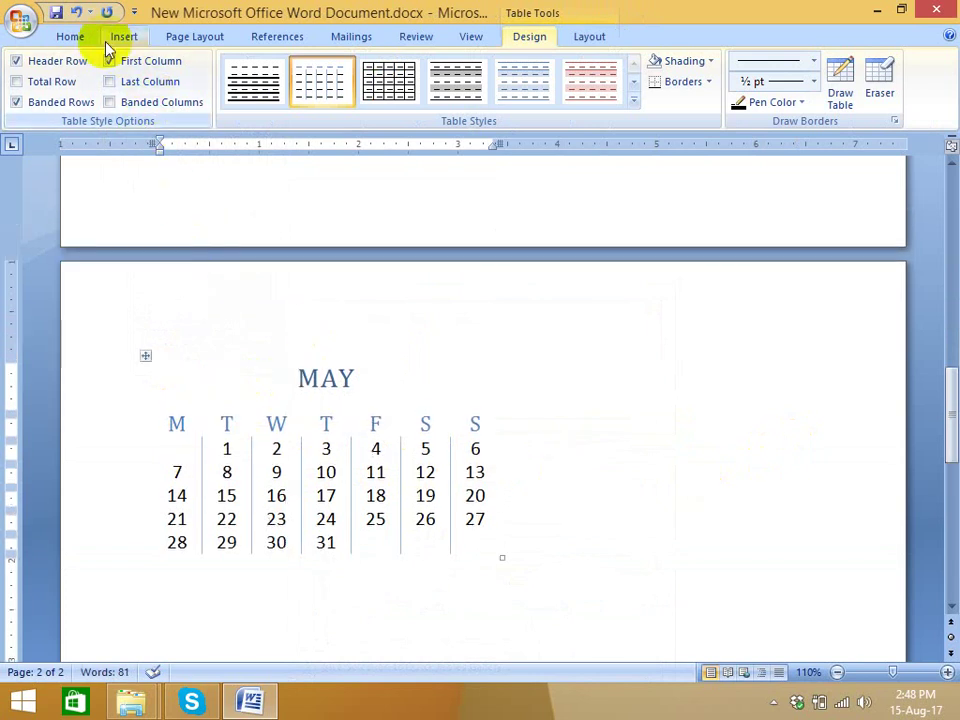
Step: Insert the Calendar 1 quick table, a December calendar, on page 2
click(74, 38)
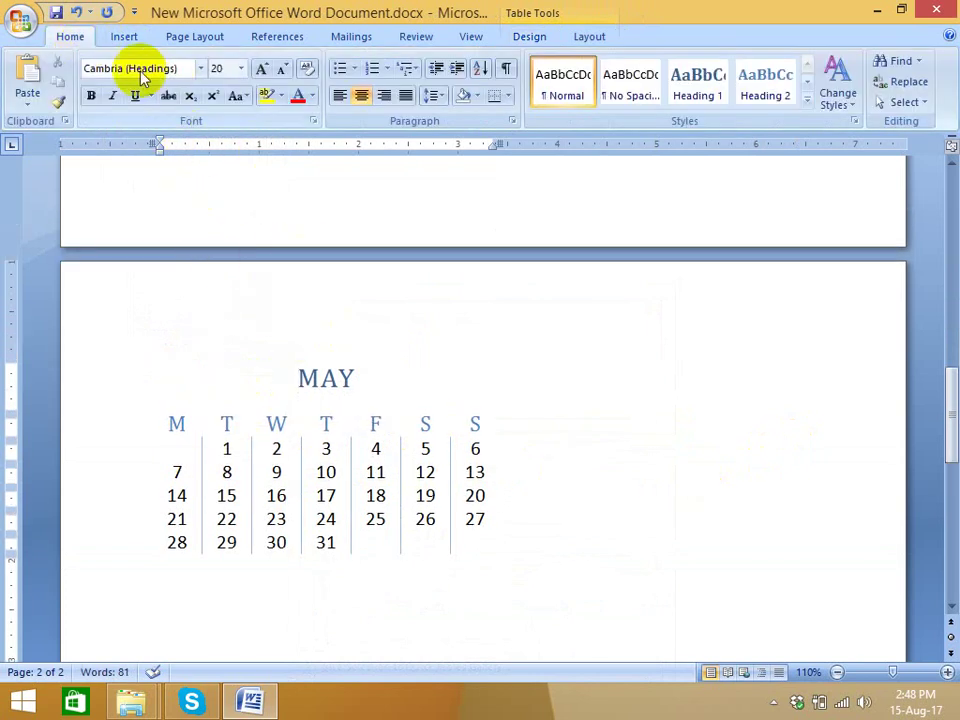
click(124, 36)
click(122, 88)
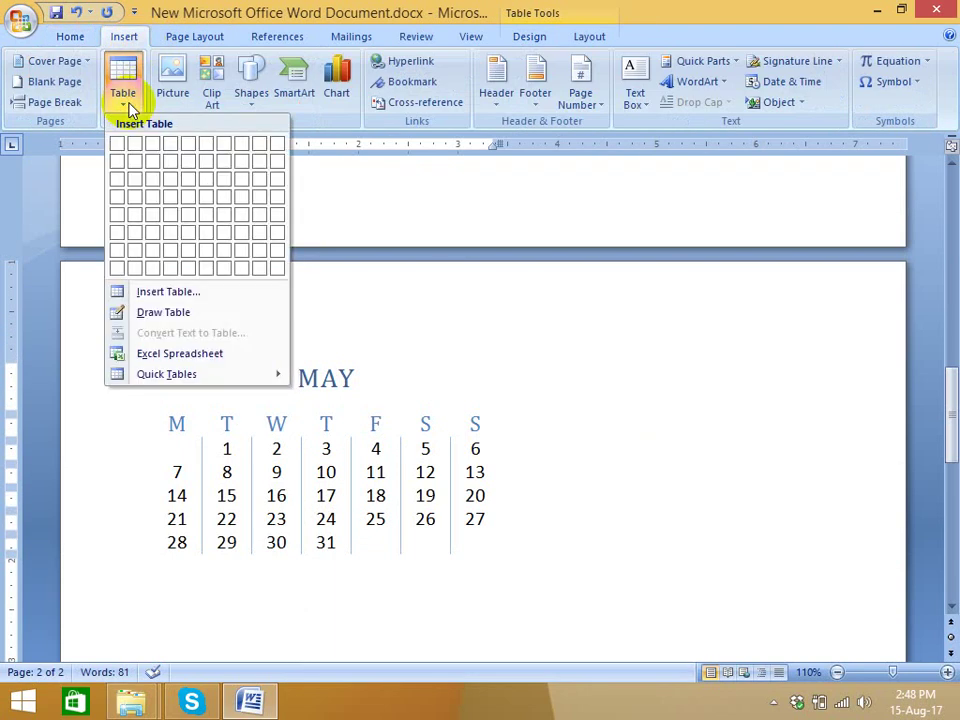
mouse_move(208, 374)
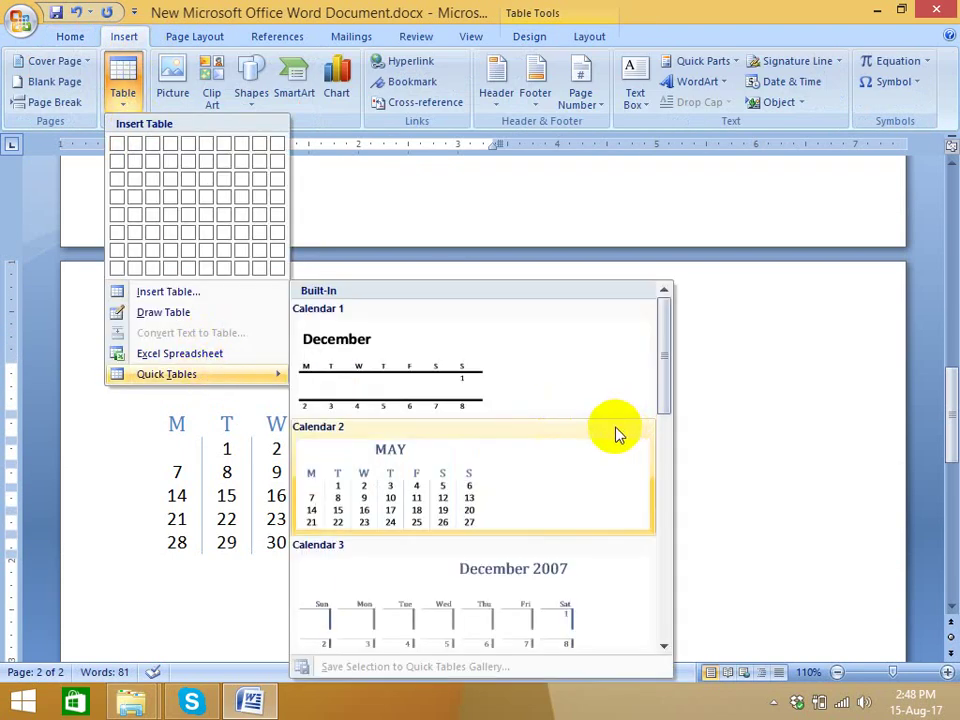
drag(664, 354, 677, 574)
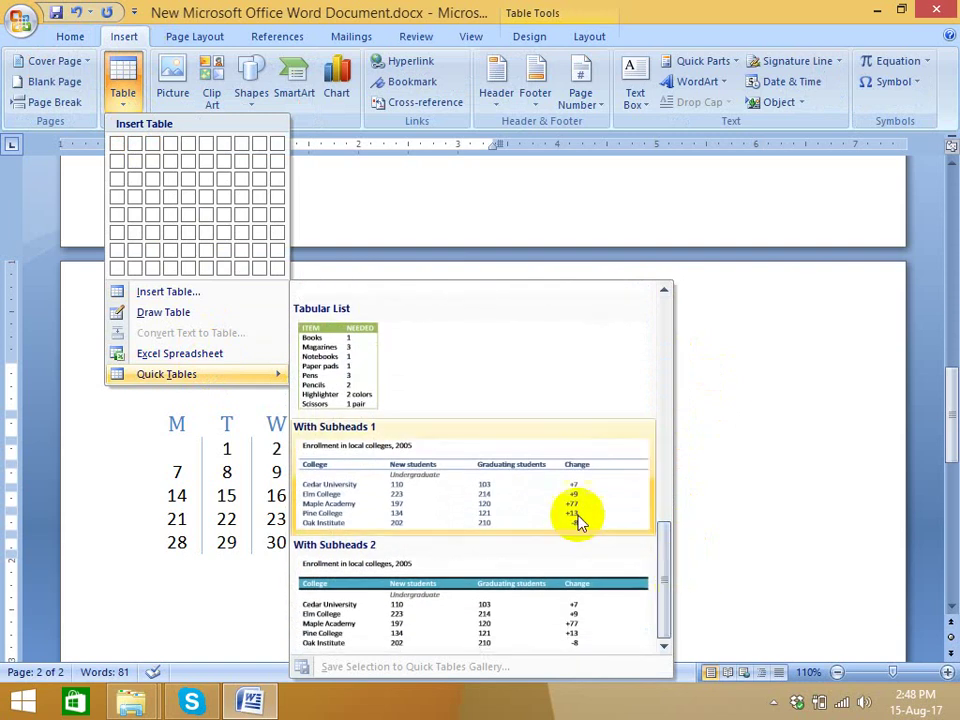
scroll(575, 515, up, 10)
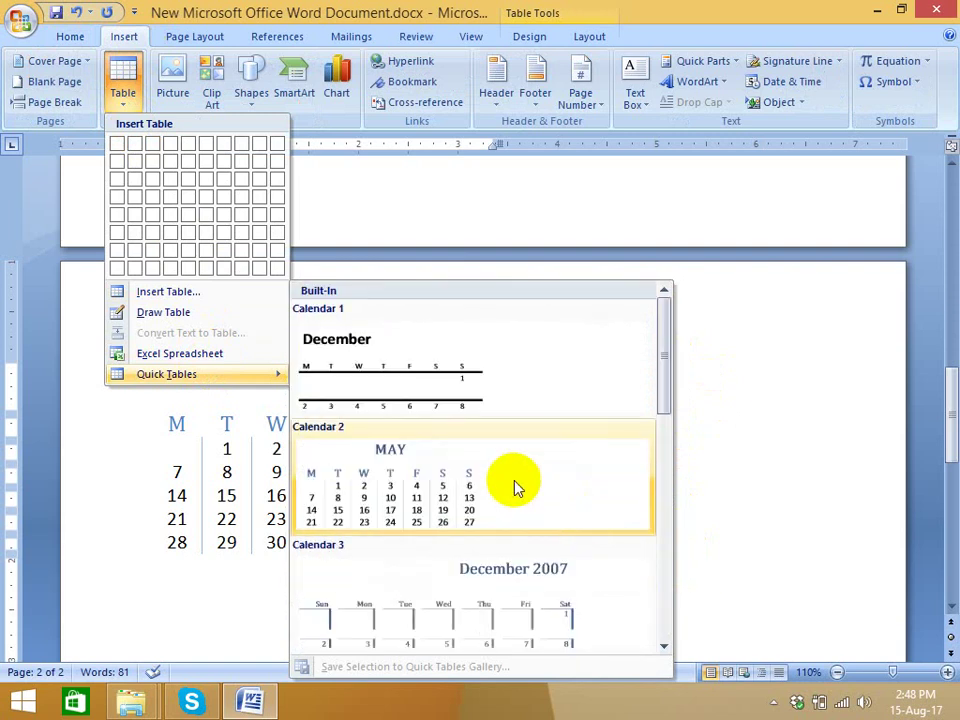
click(414, 386)
scroll(488, 405, up, 5)
scroll(488, 405, up, 5)
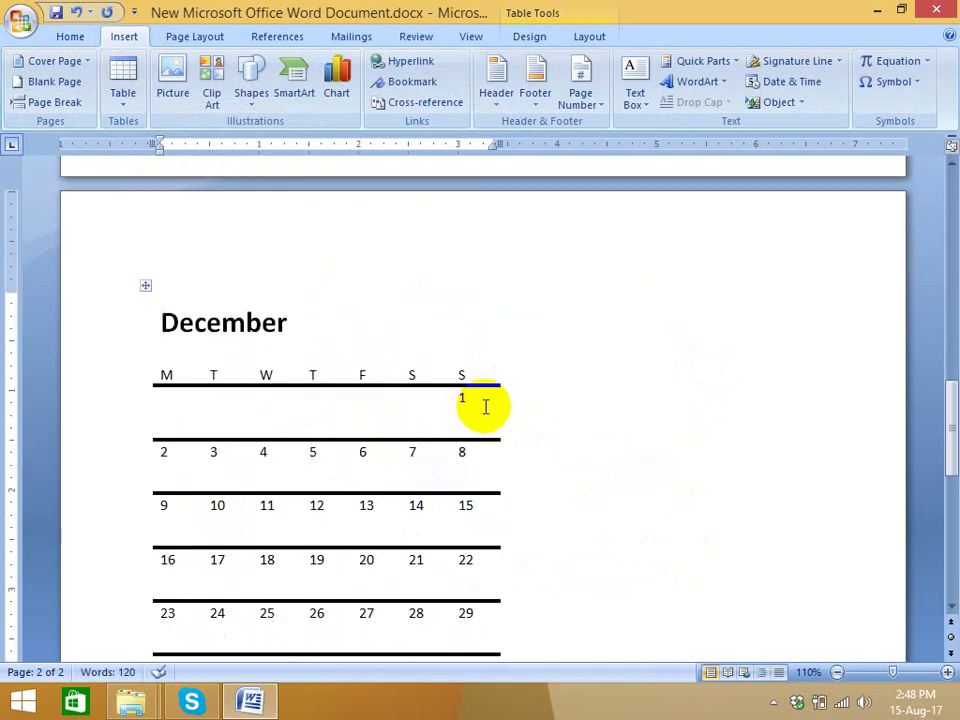
scroll(483, 407, down, 3)
scroll(481, 407, up, 3)
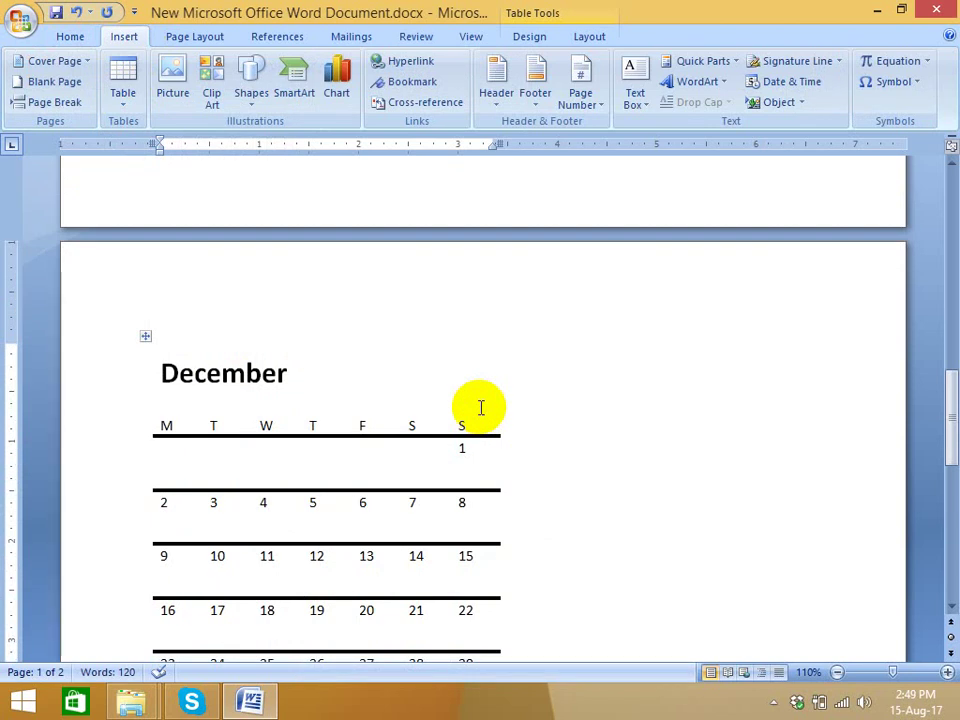
Step: Select all the document's calendars, worksheets and text and delete them, leaving one blank page
click(123, 100)
click(552, 360)
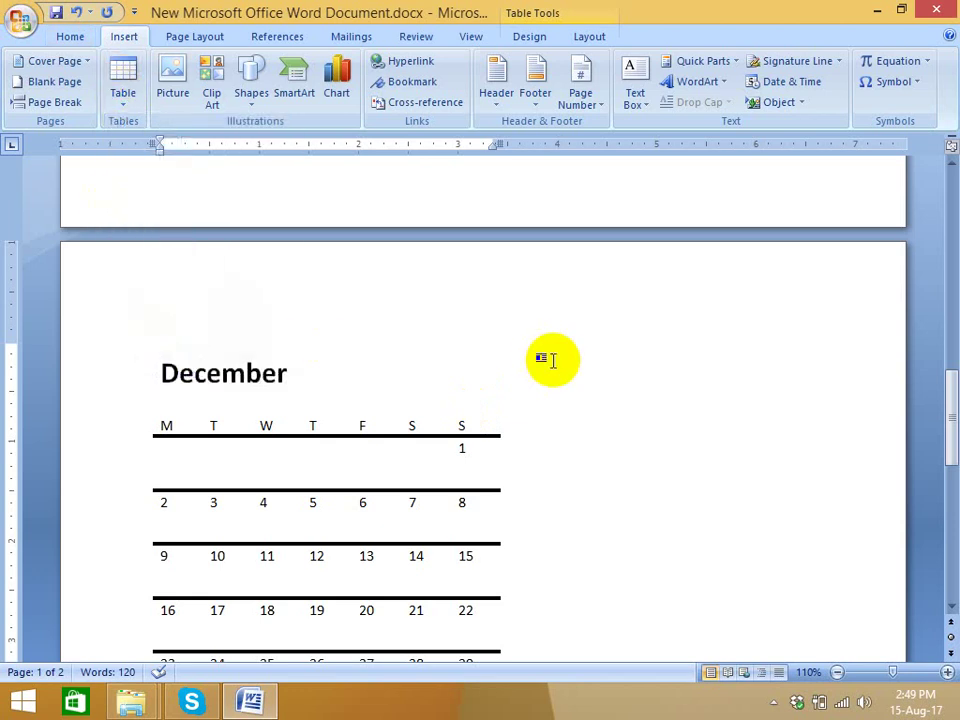
key(ctrl+a)
key(Delete)
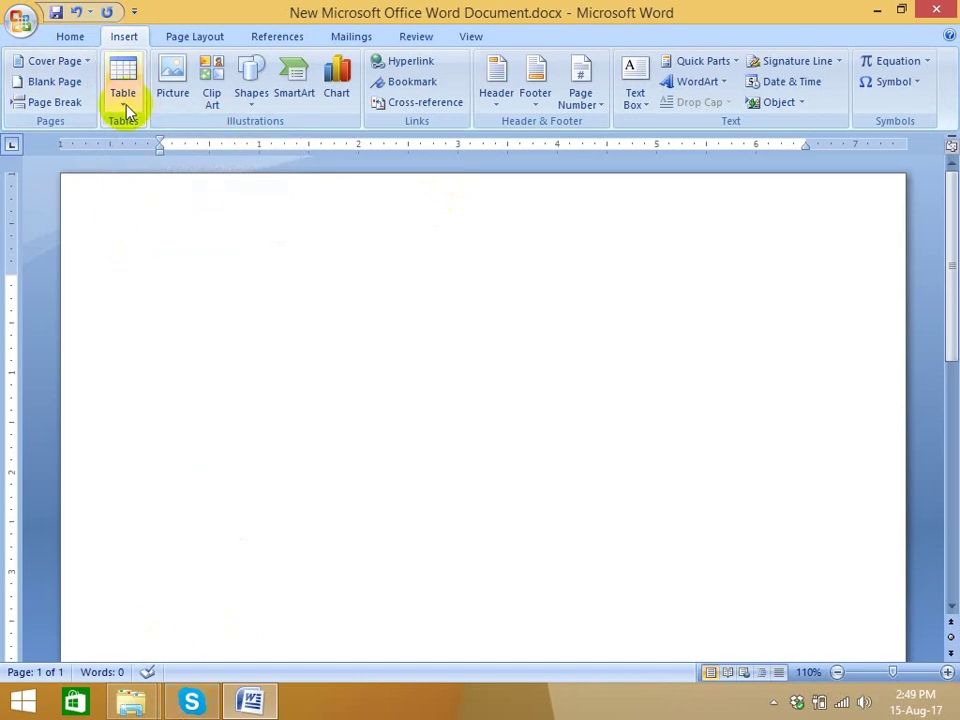
Step: Insert a blank table with 5 columns and 10 rows through the Insert Table dialog
click(125, 105)
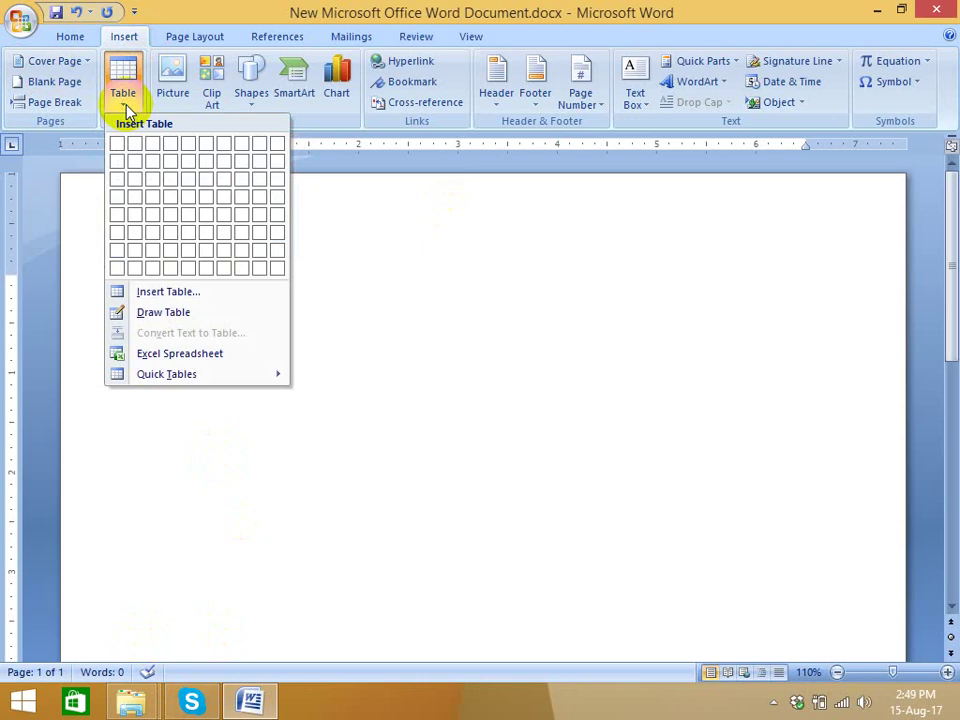
click(139, 299)
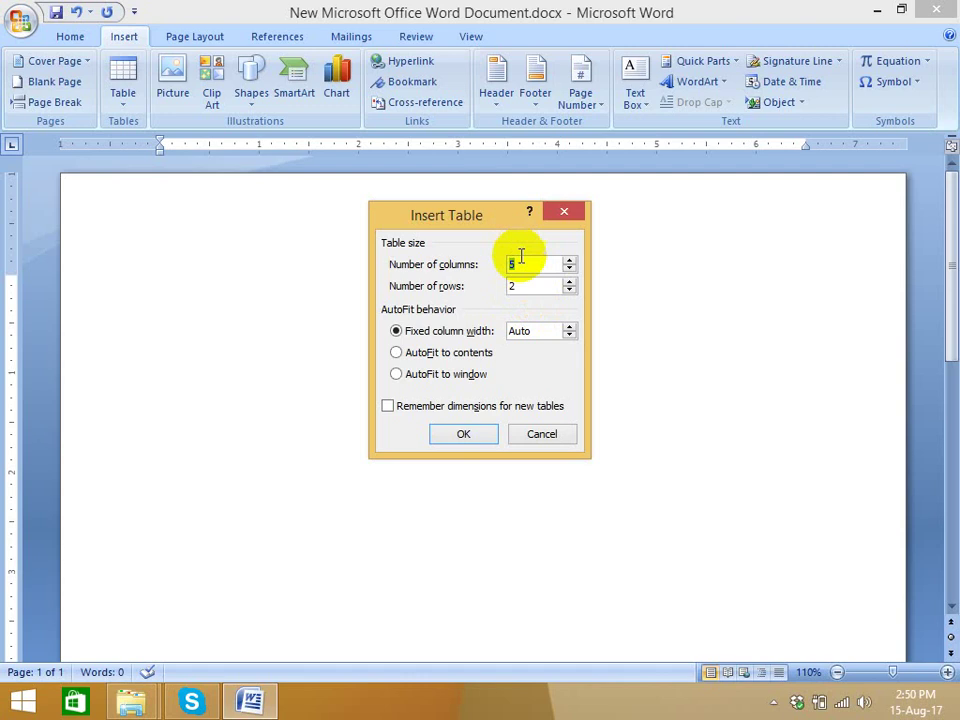
click(532, 262)
double_click(518, 287)
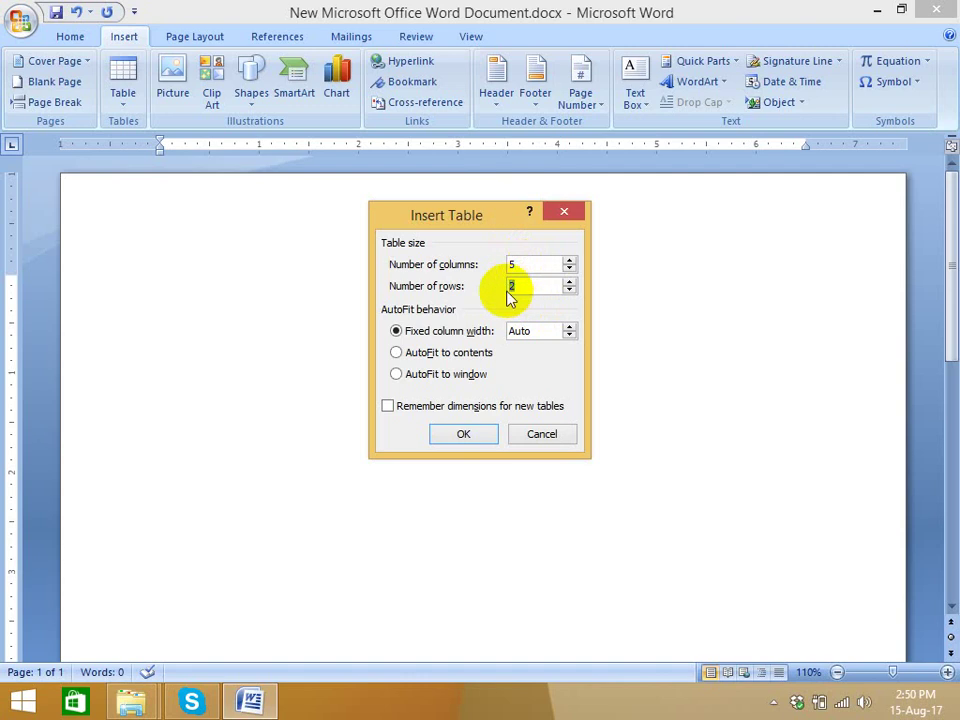
text(10)
click(472, 437)
text(S)
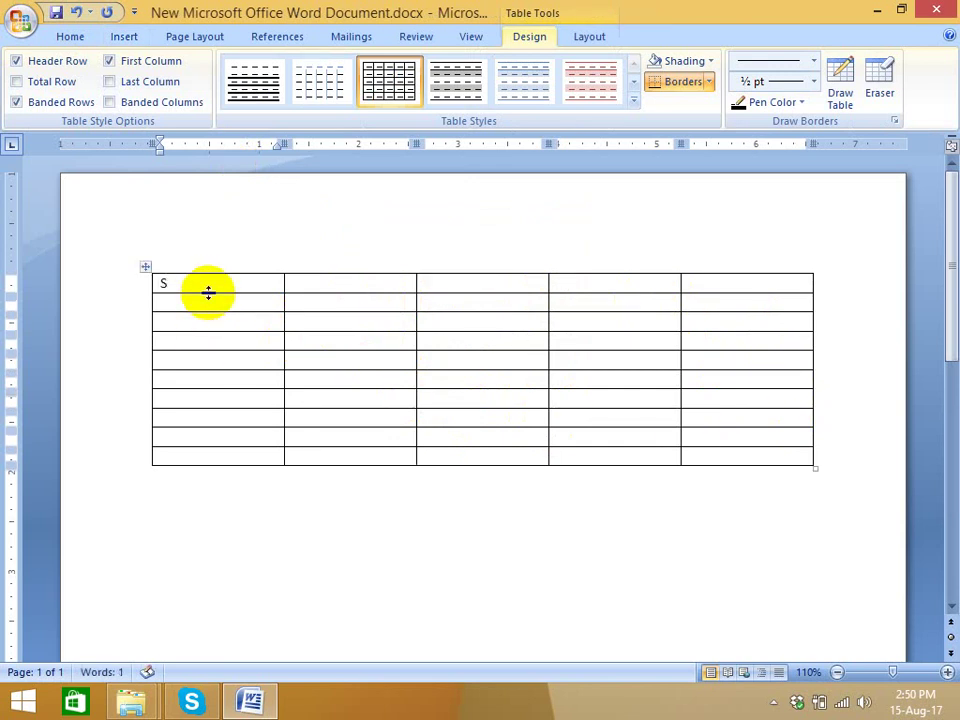
Step: Finish the 'SN' heading in the first cell and narrow the SN column to fit
text(l)
key(BackSpace)
text(N)
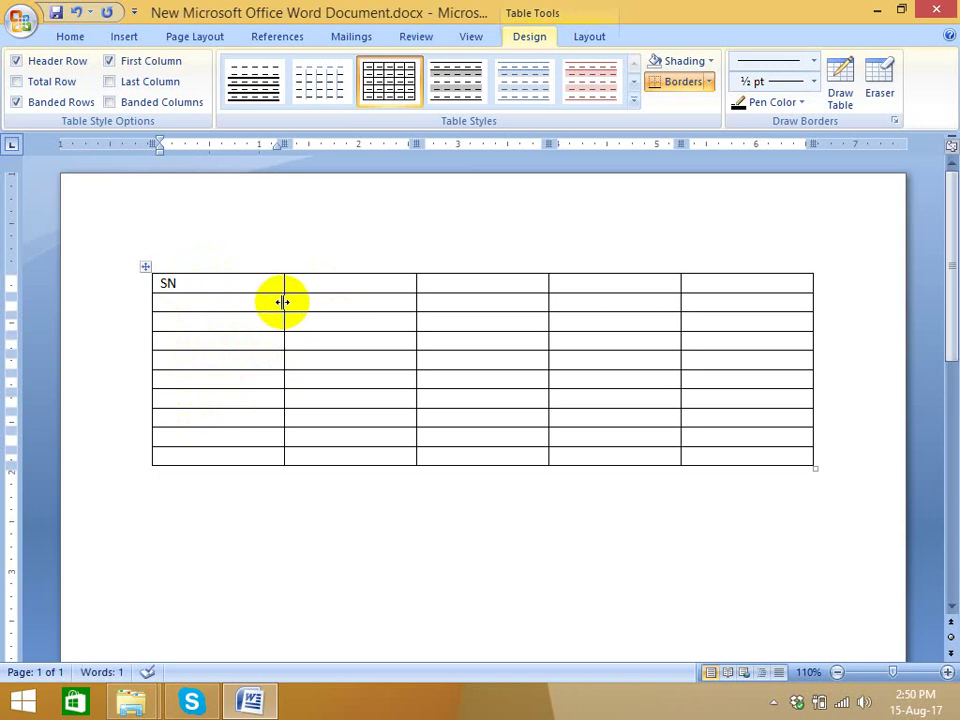
drag(283, 302, 202, 305)
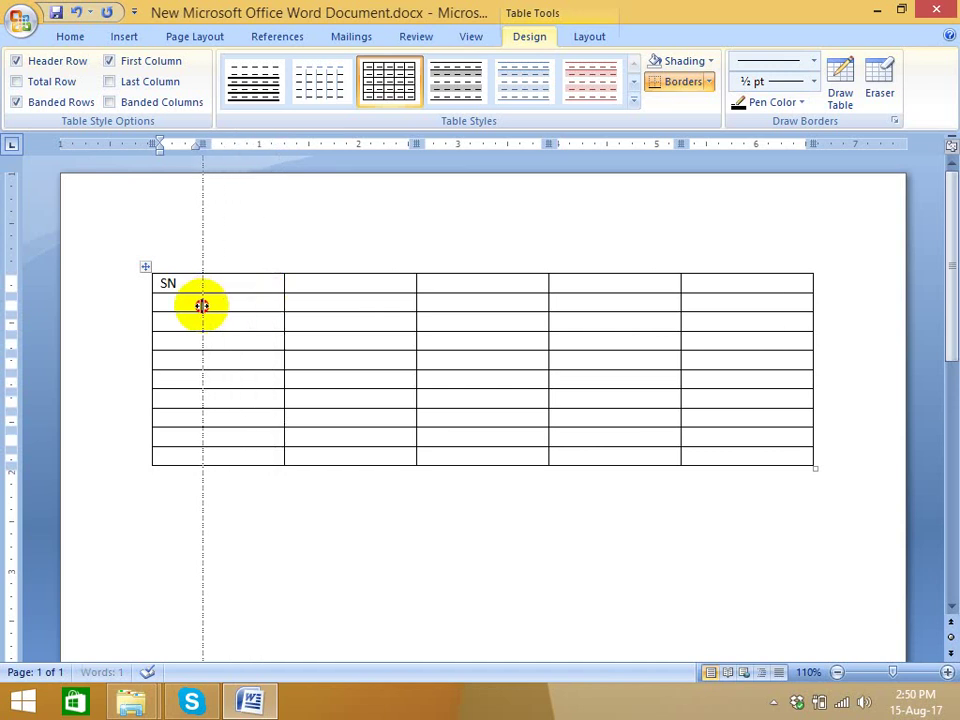
drag(202, 305, 202, 305)
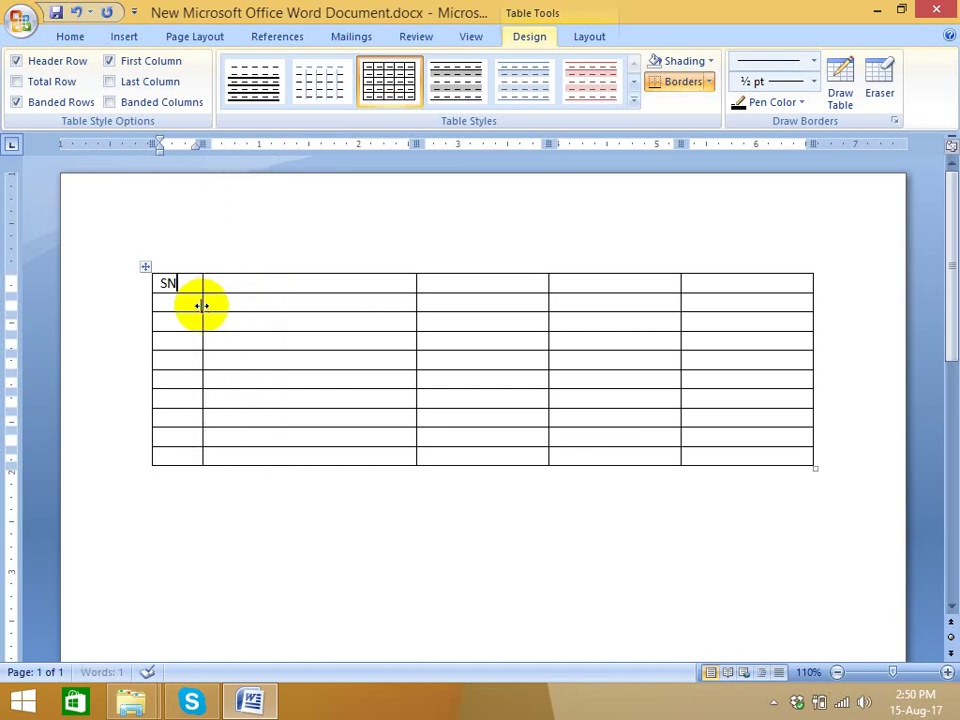
Step: Head the next two columns 'Name' and 'Age', narrowing the Age column
click(283, 281)
text(Name)
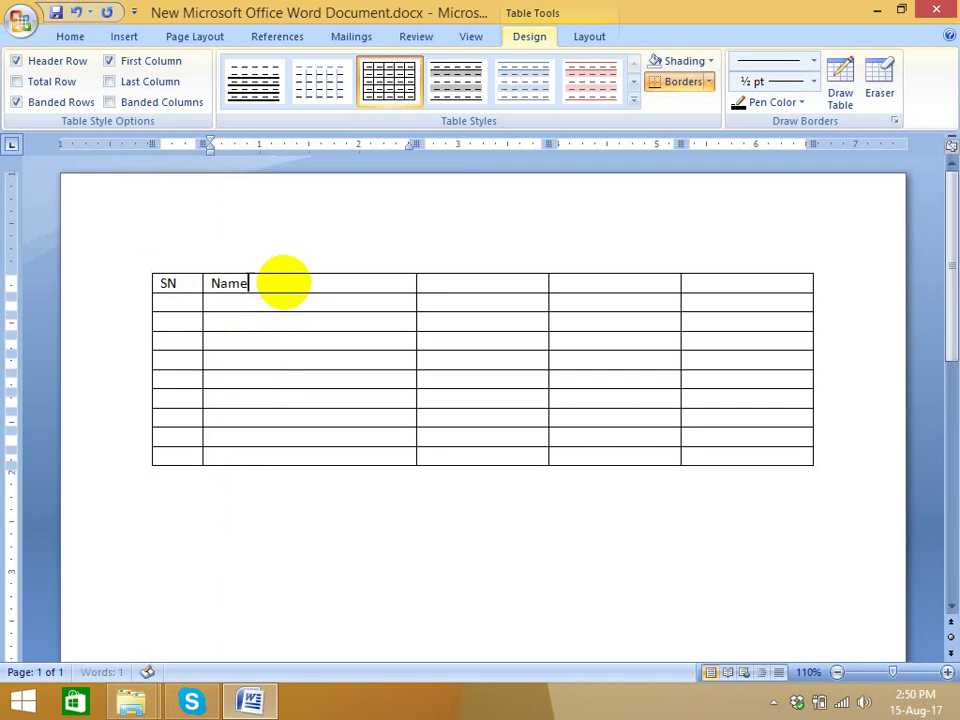
click(440, 283)
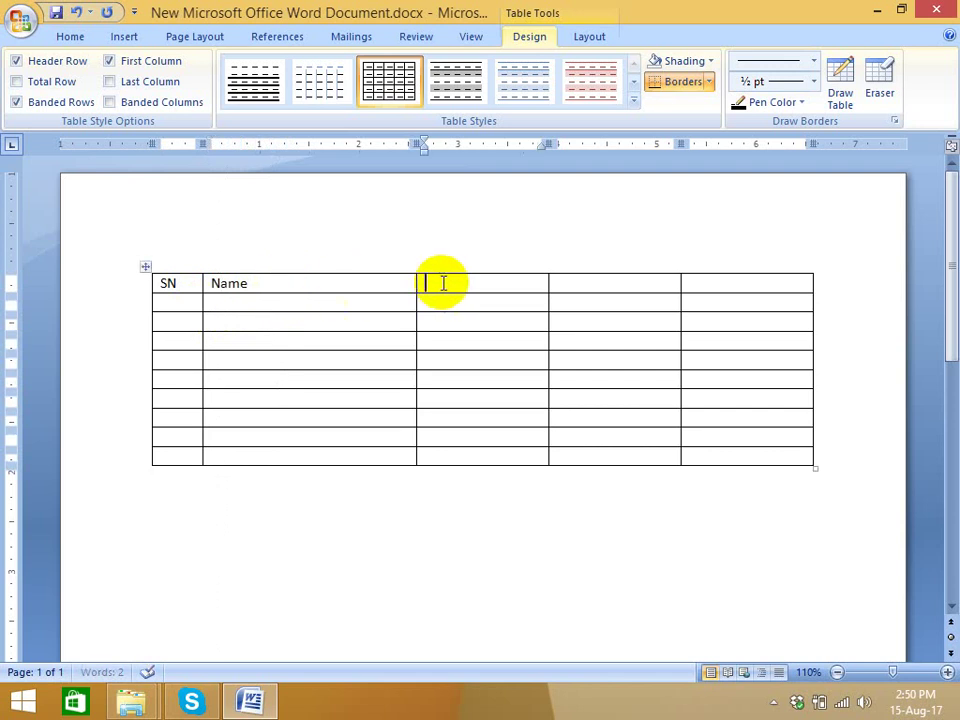
text(Age)
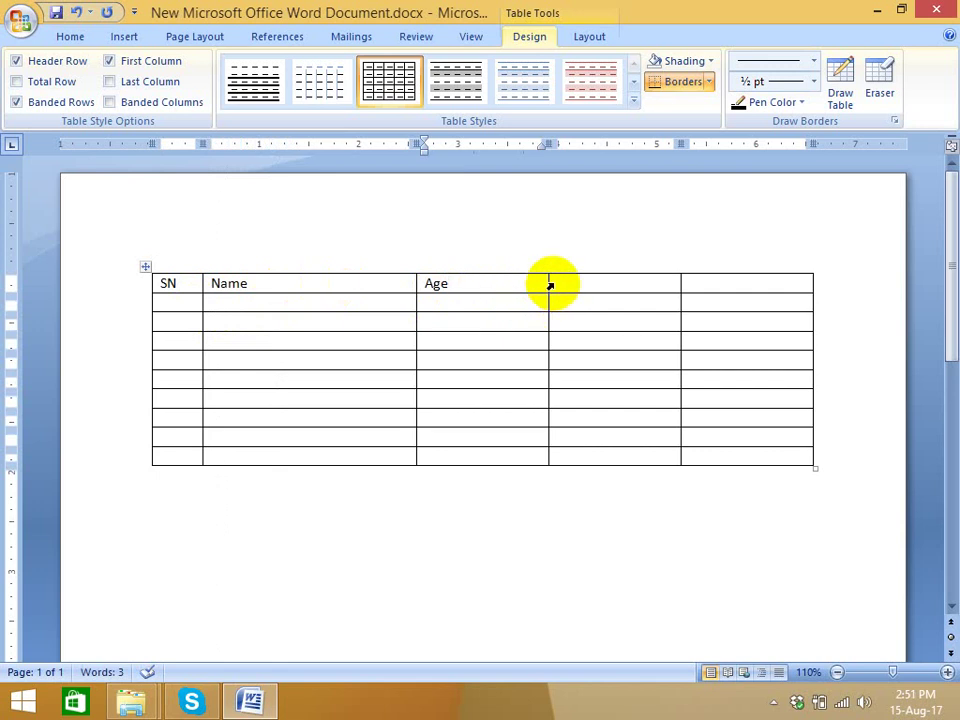
drag(548, 283, 476, 285)
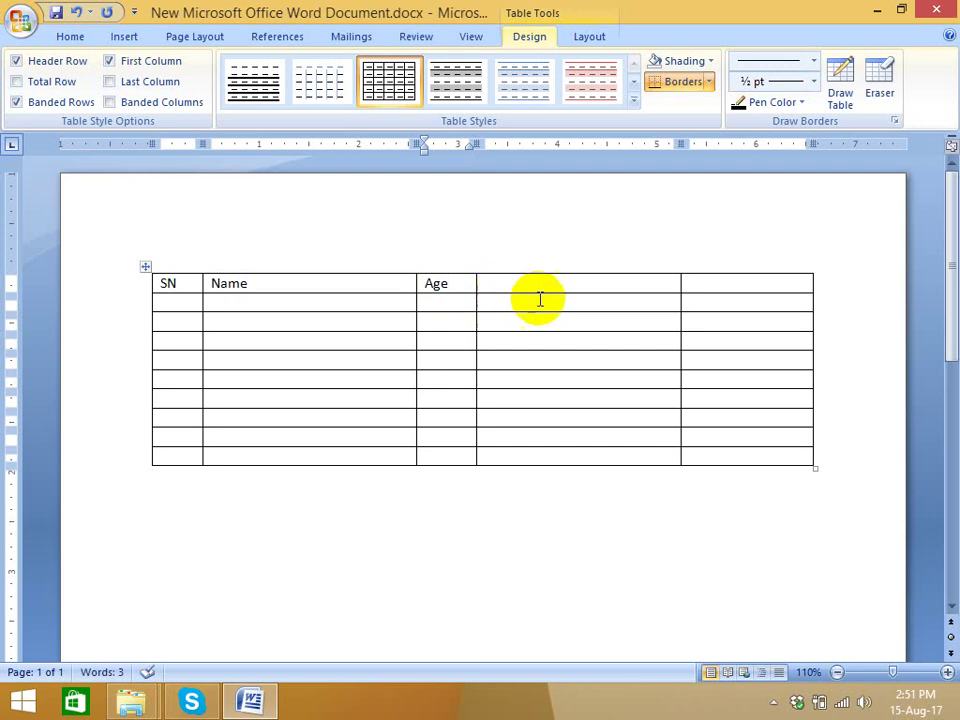
Step: Add the 'Phone Number' and 'Address' headings, narrowing Phone Number so Address widens
click(544, 289)
text(P)
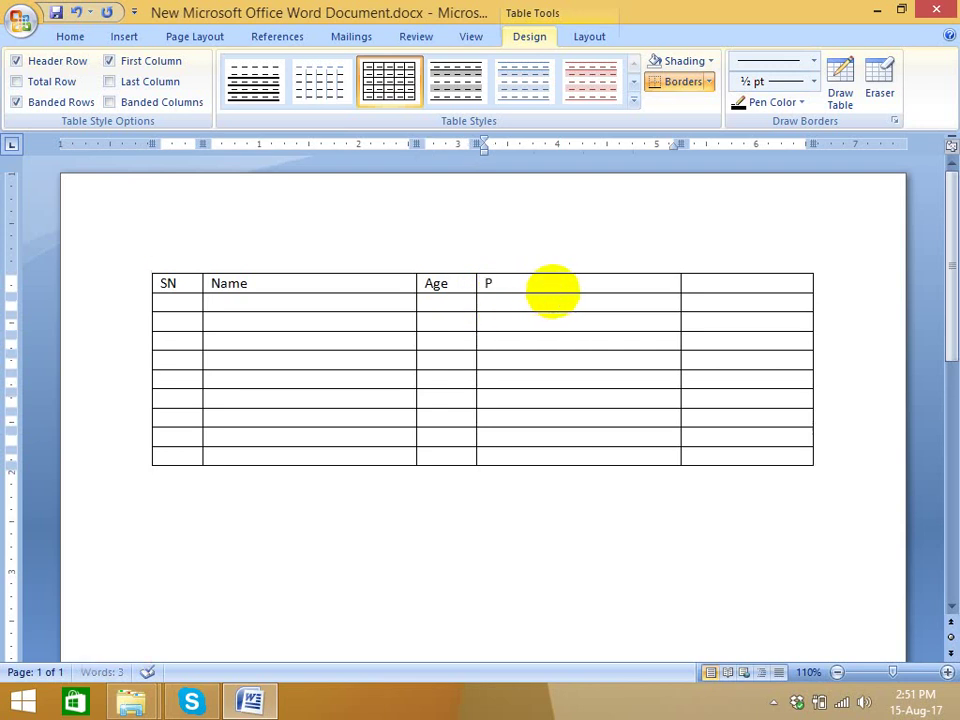
text(hone Nu)
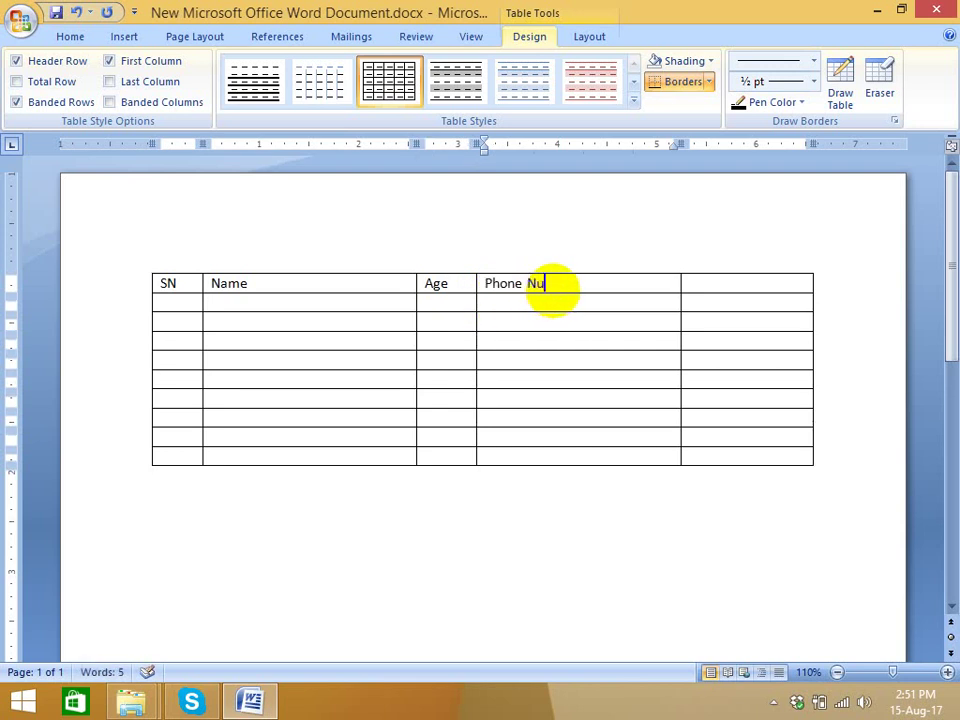
text(mb)
key(BackSpace)
text(mber)
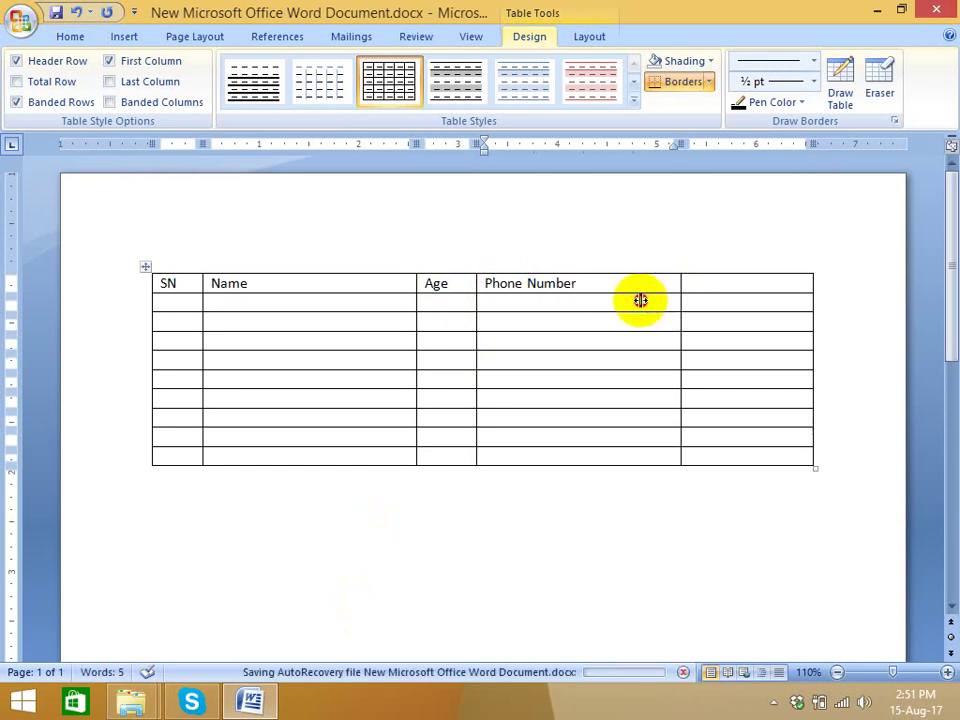
drag(681, 303, 619, 311)
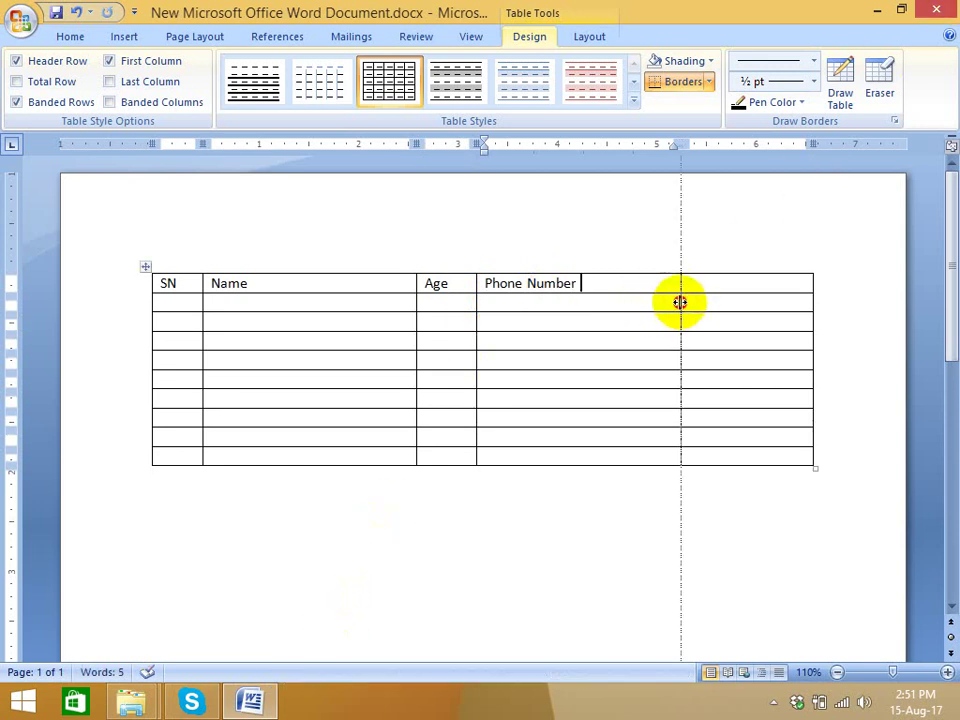
click(697, 283)
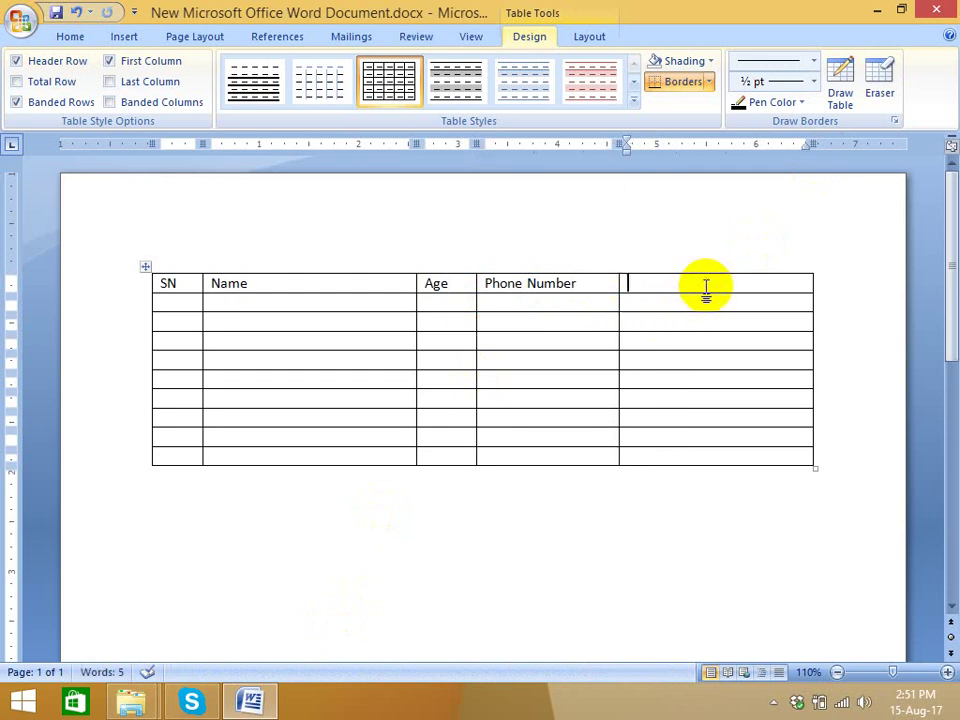
text(Address)
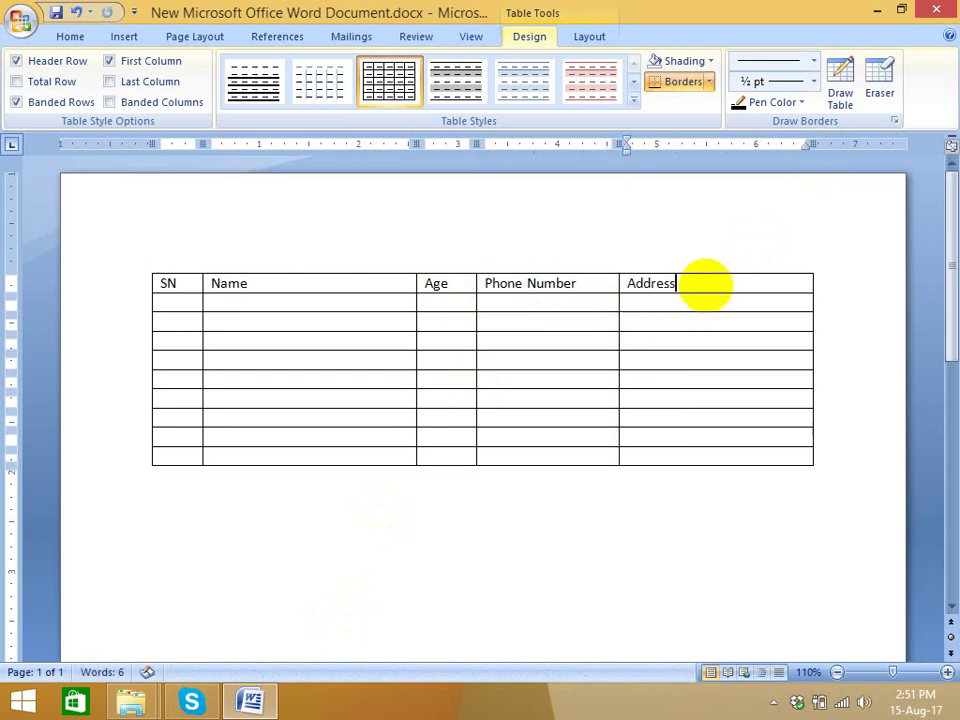
click(749, 249)
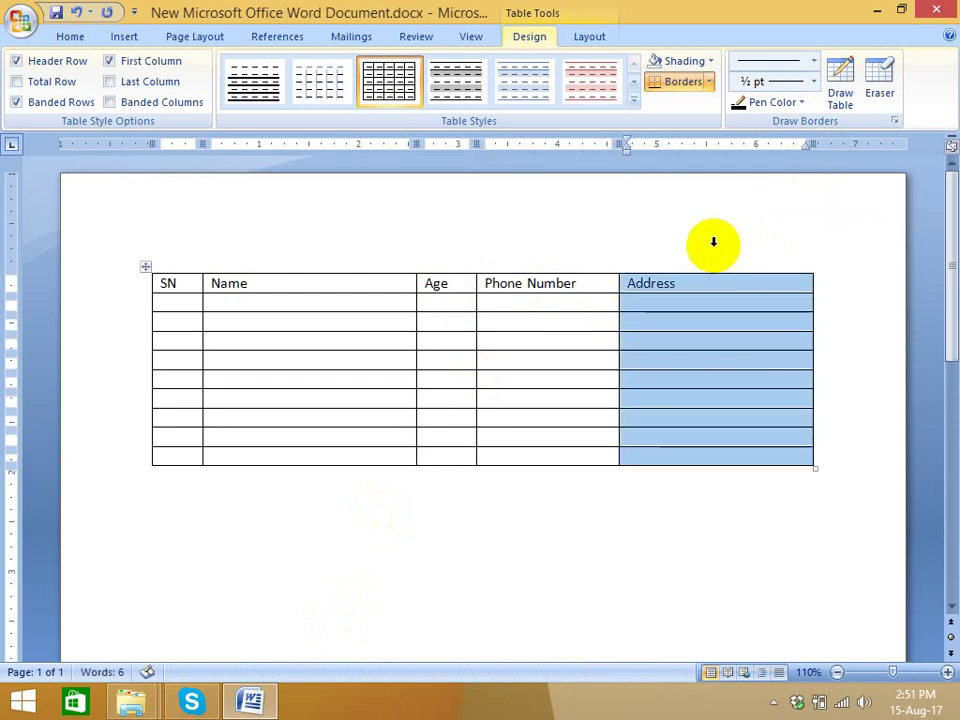
click(699, 313)
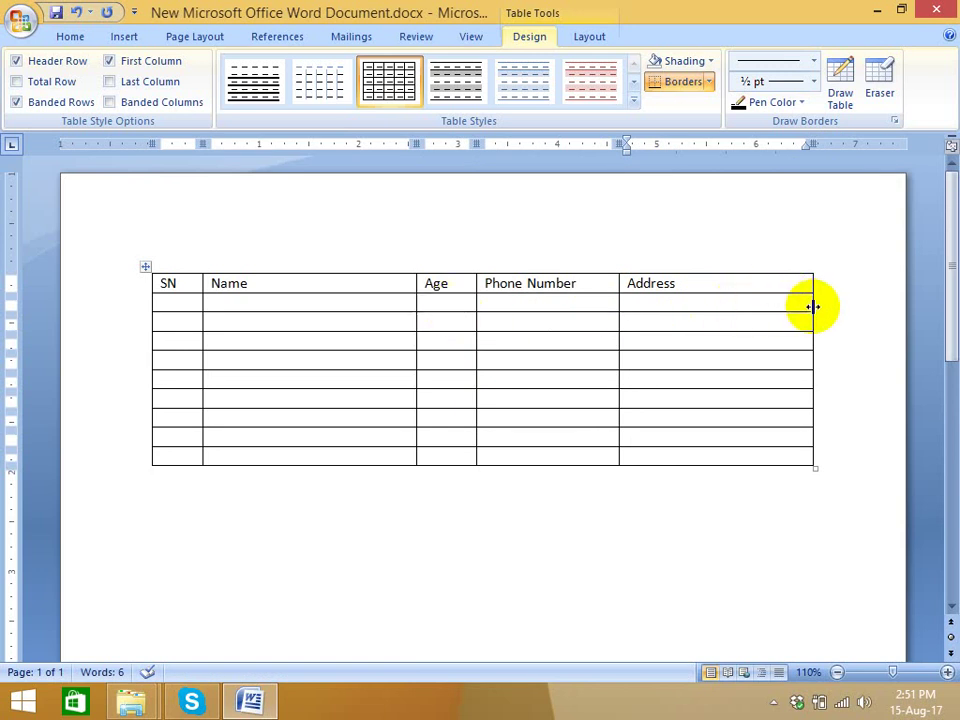
Step: Trial-resize the table's right edge both ways, undo each, then add a blank line in the second-row Address cell
drag(813, 307, 813, 307)
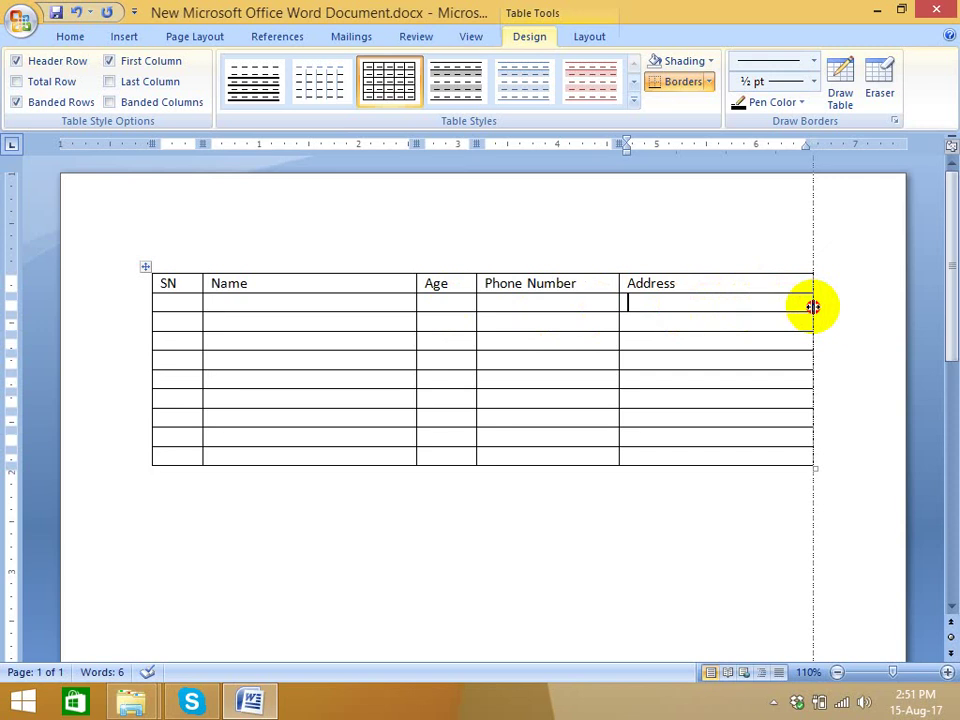
drag(813, 307, 706, 322)
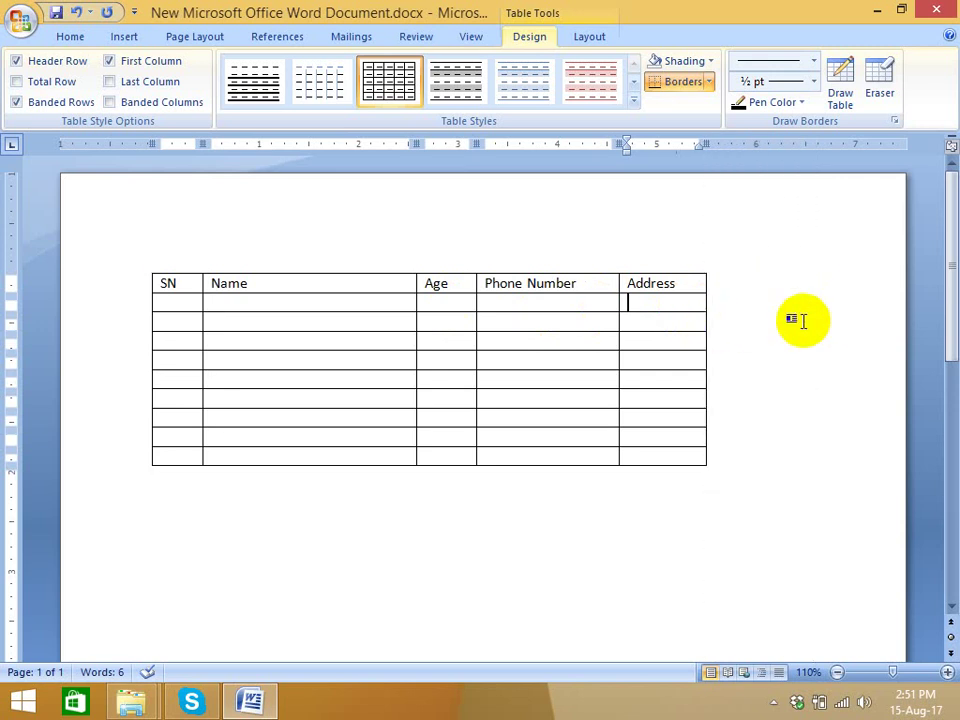
key(ctrl+z)
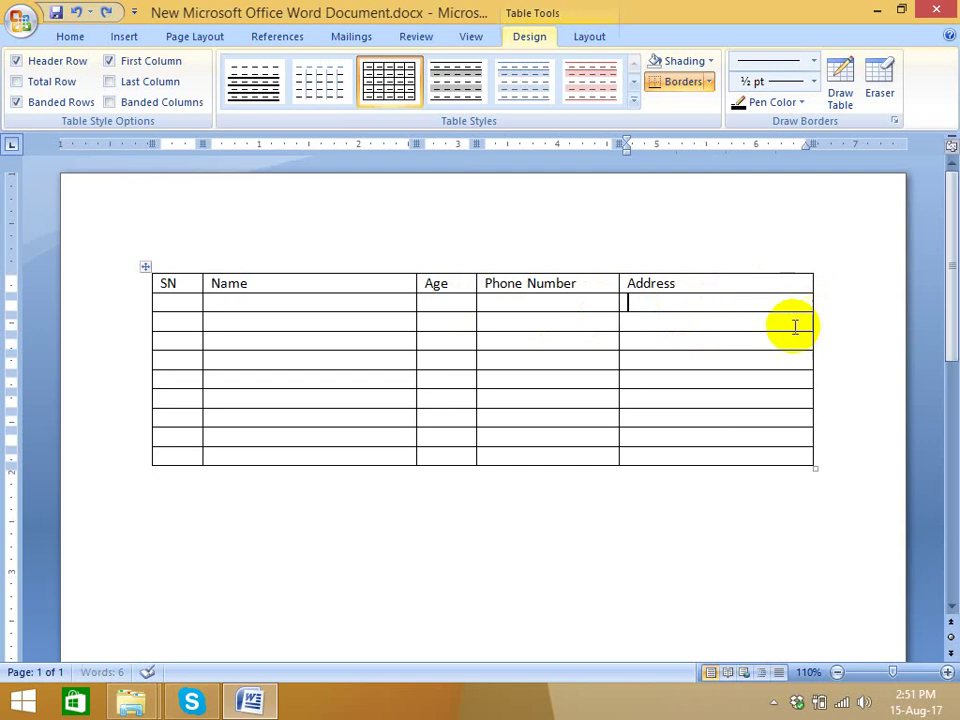
drag(810, 307, 757, 311)
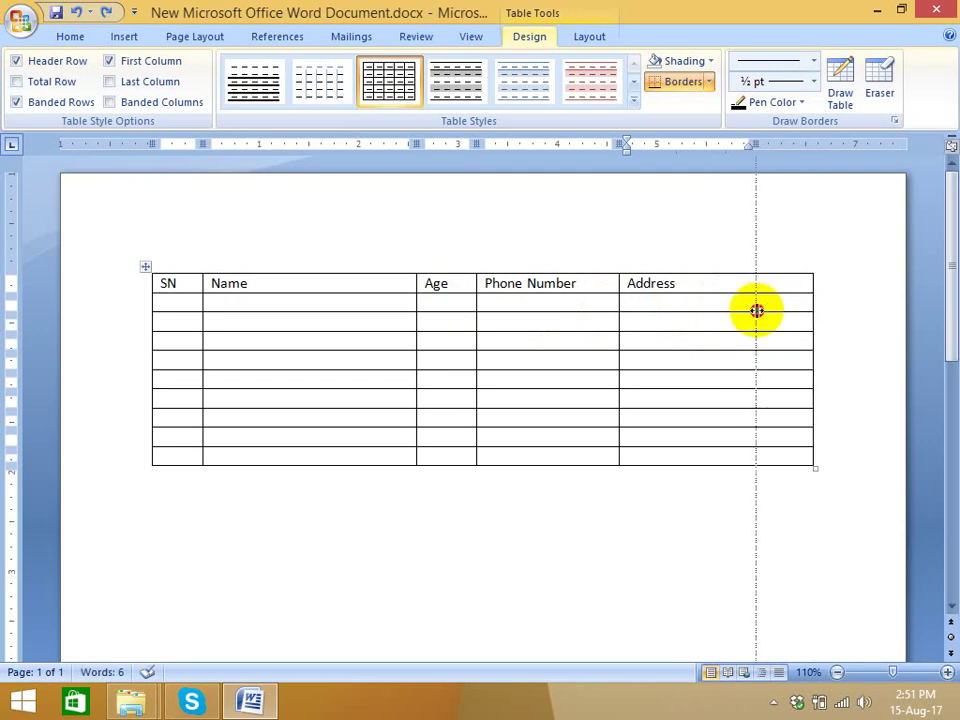
drag(757, 311, 861, 311)
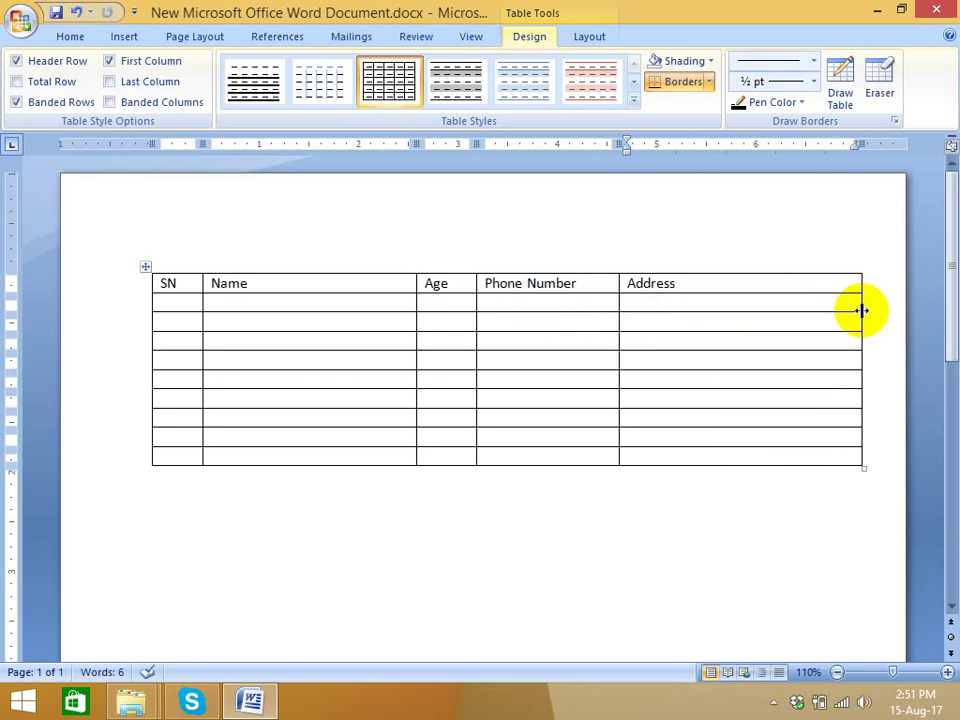
key(ctrl+z)
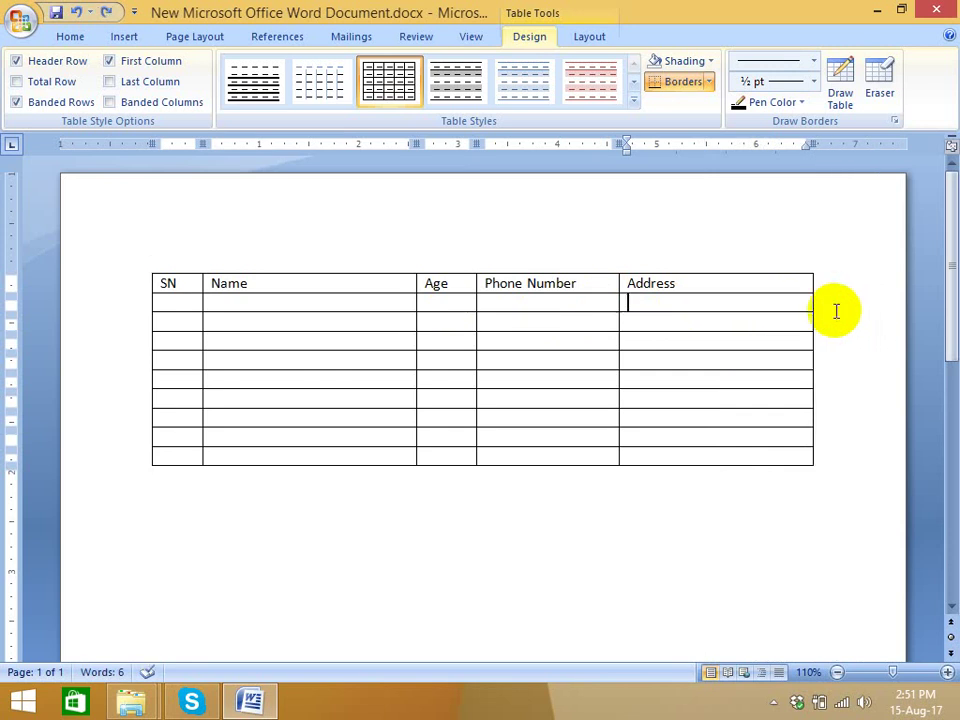
key(Return)
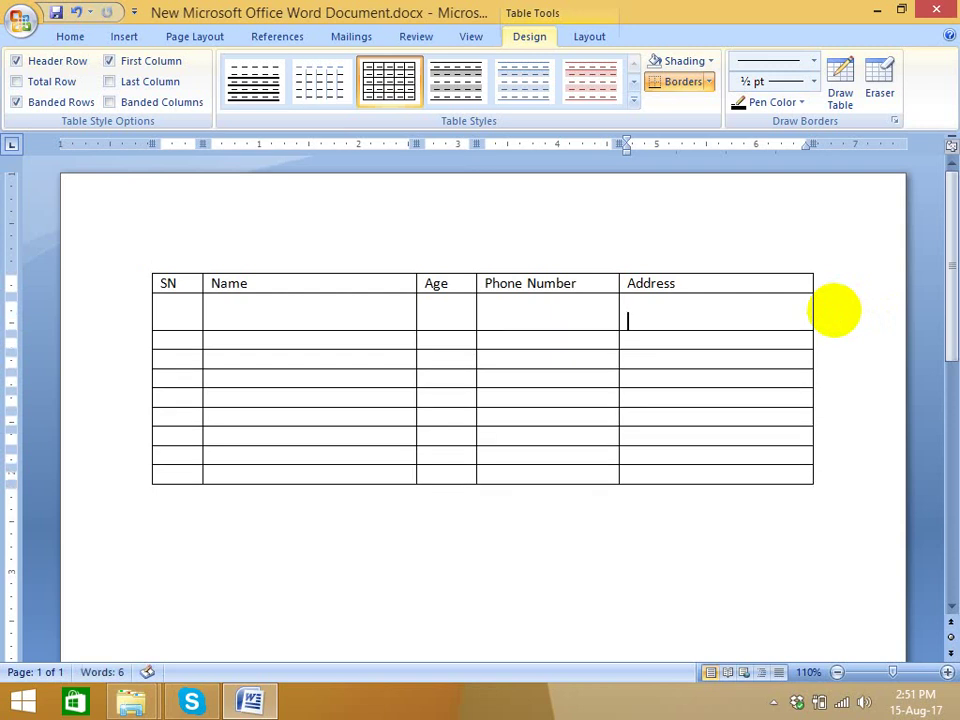
Step: Enter sample text in the second-row Address cell and a sample name in its Name cell
click(692, 309)
text(kjsksnksjnsjknk)
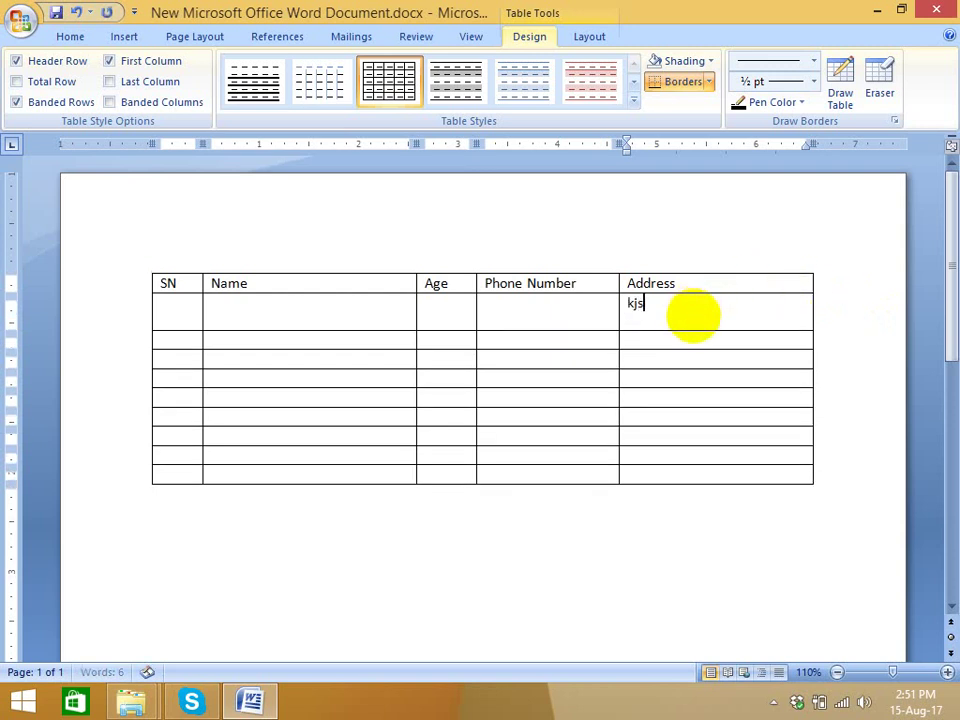
click(240, 307)
text(krs)
key(BackSpace)
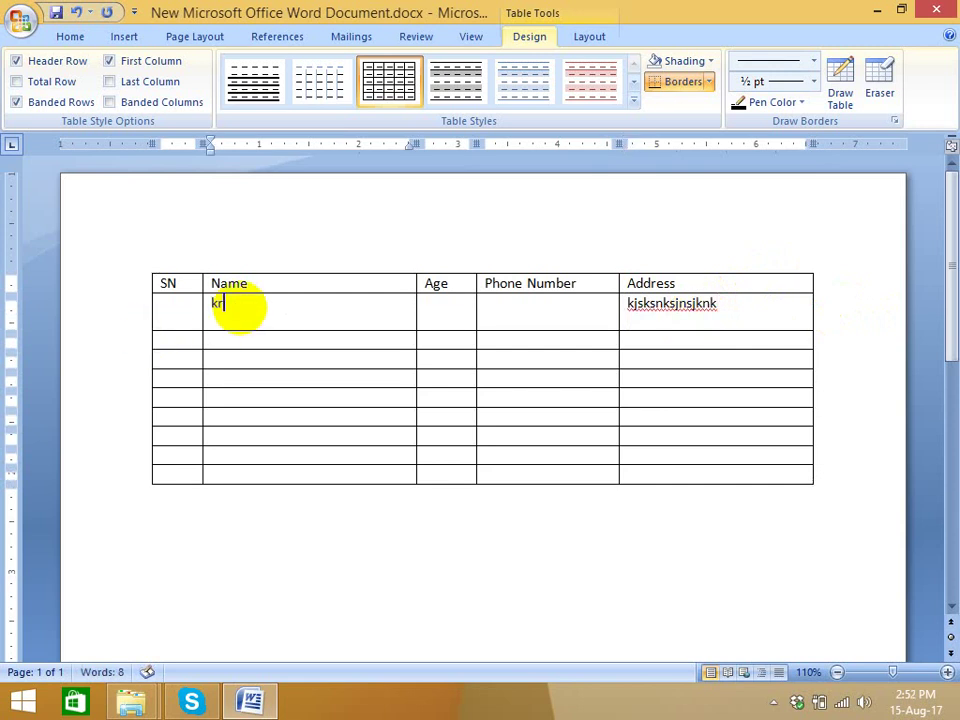
text(ishna)
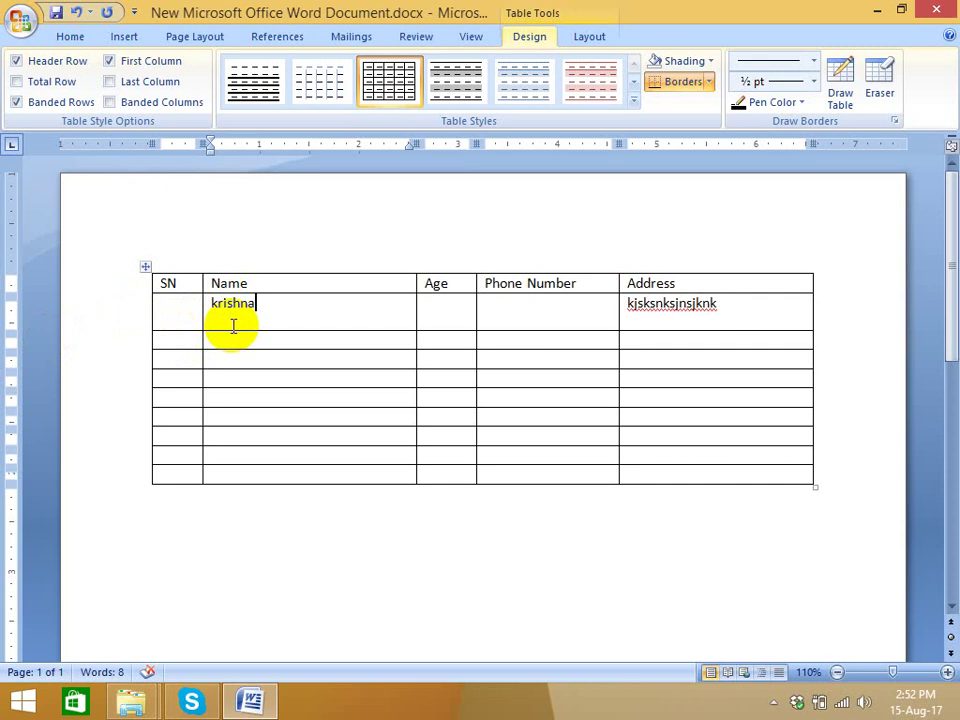
Step: Delete and restore the name, then undo the sample entries so the row is empty again
drag(264, 312, 214, 314)
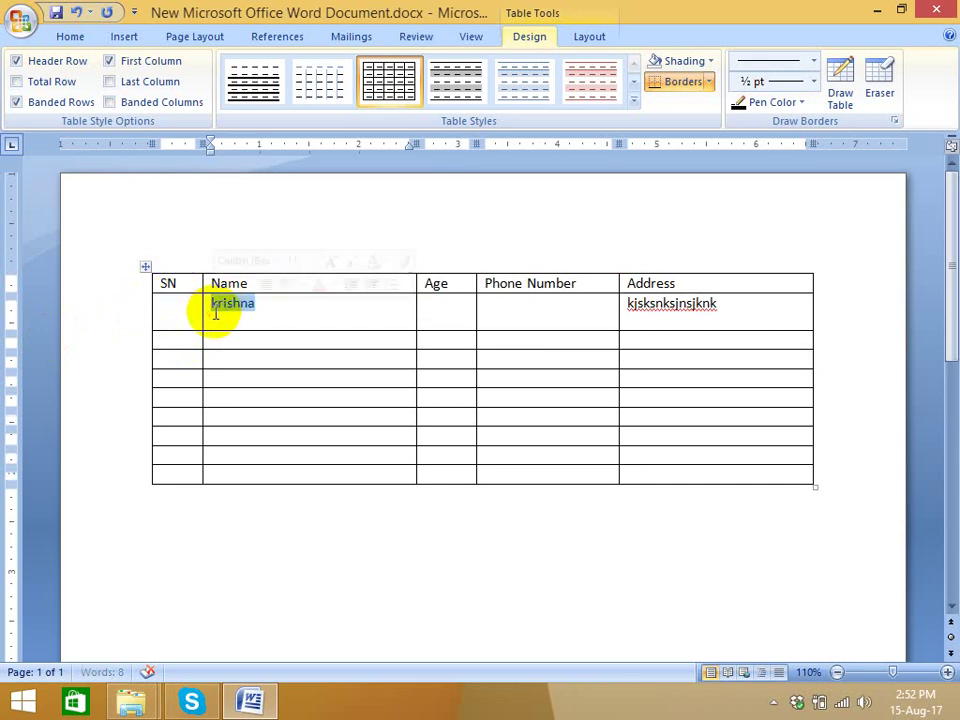
key(BackSpace)
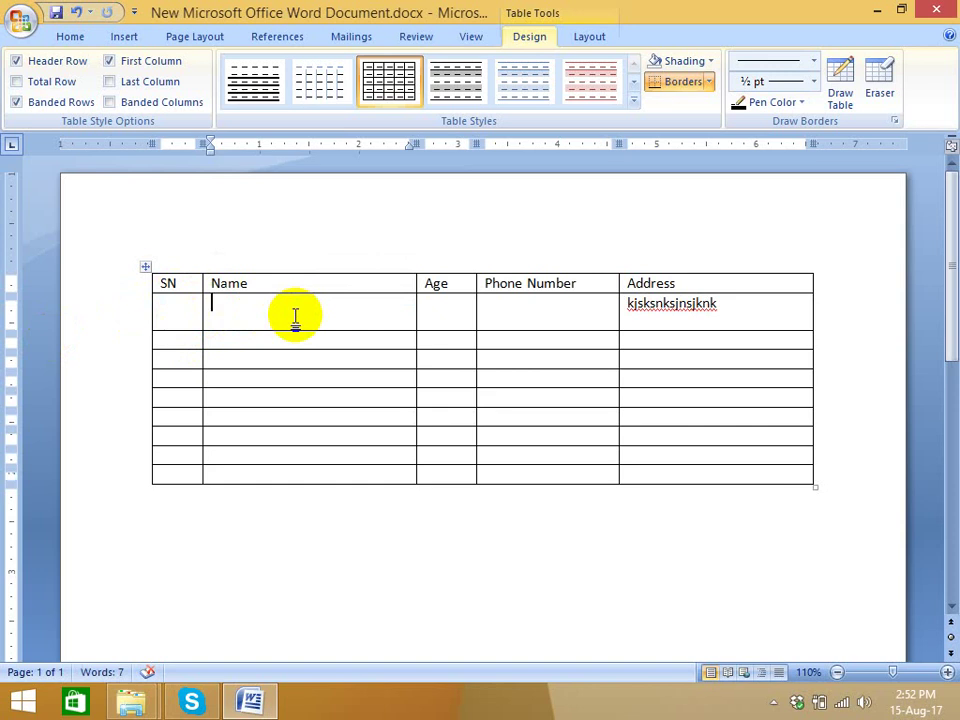
key(ctrl+z)
click(252, 304)
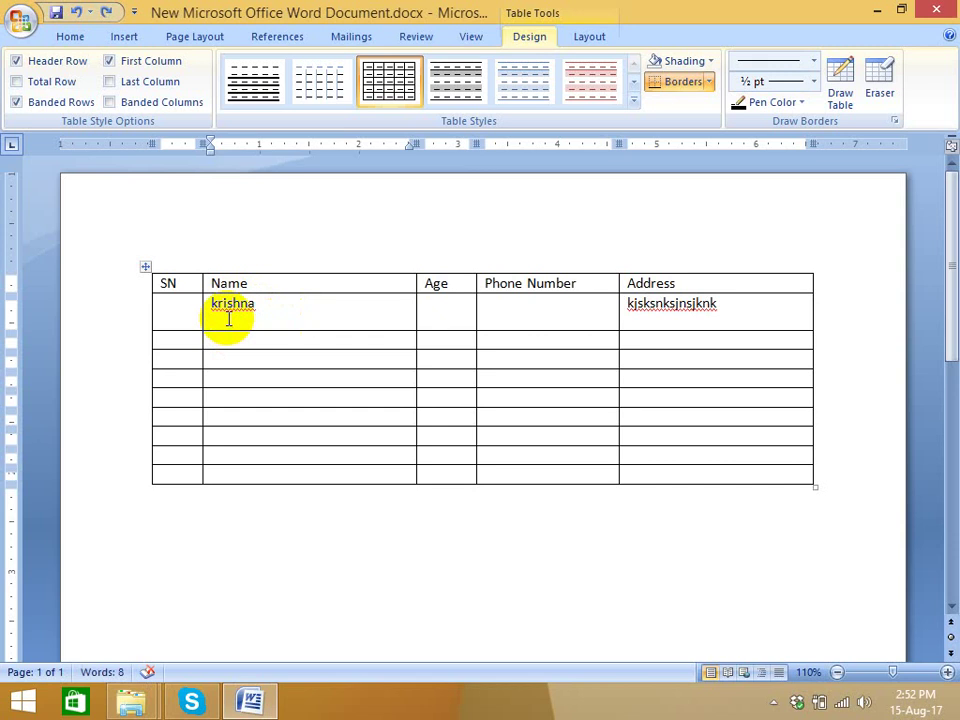
click(223, 303)
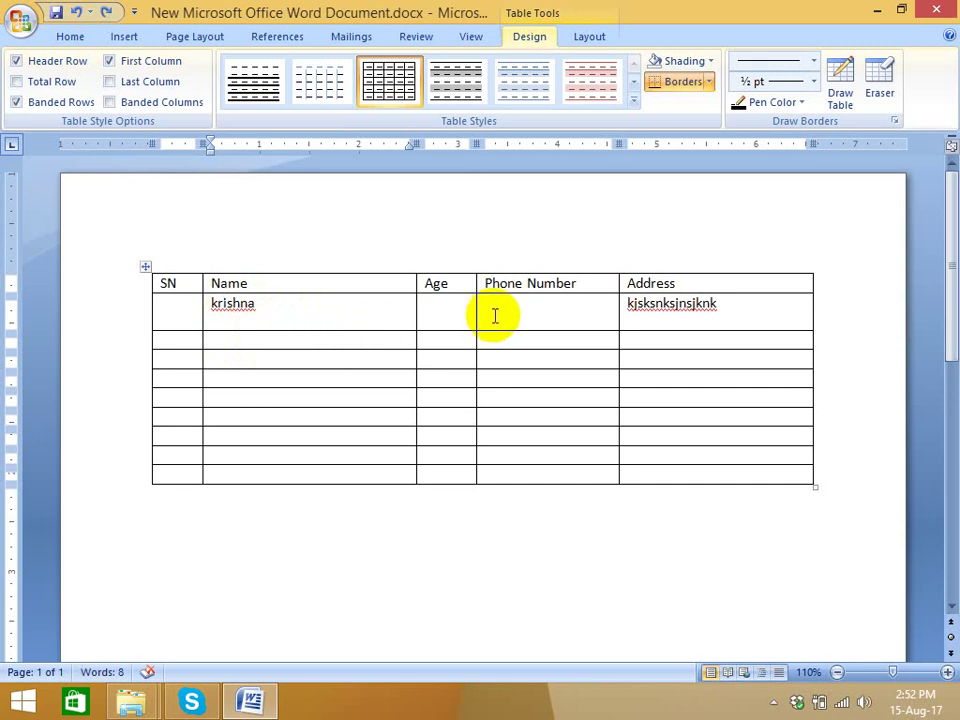
click(755, 321)
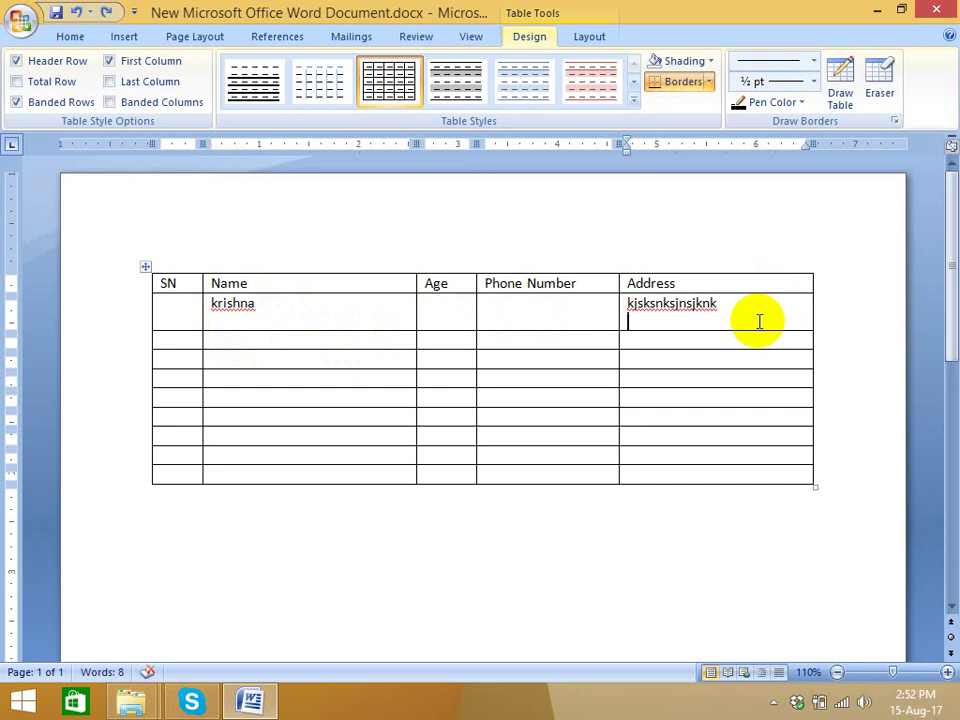
key(ctrl+z)
key(ctrl+z)
key(ctrl+z)
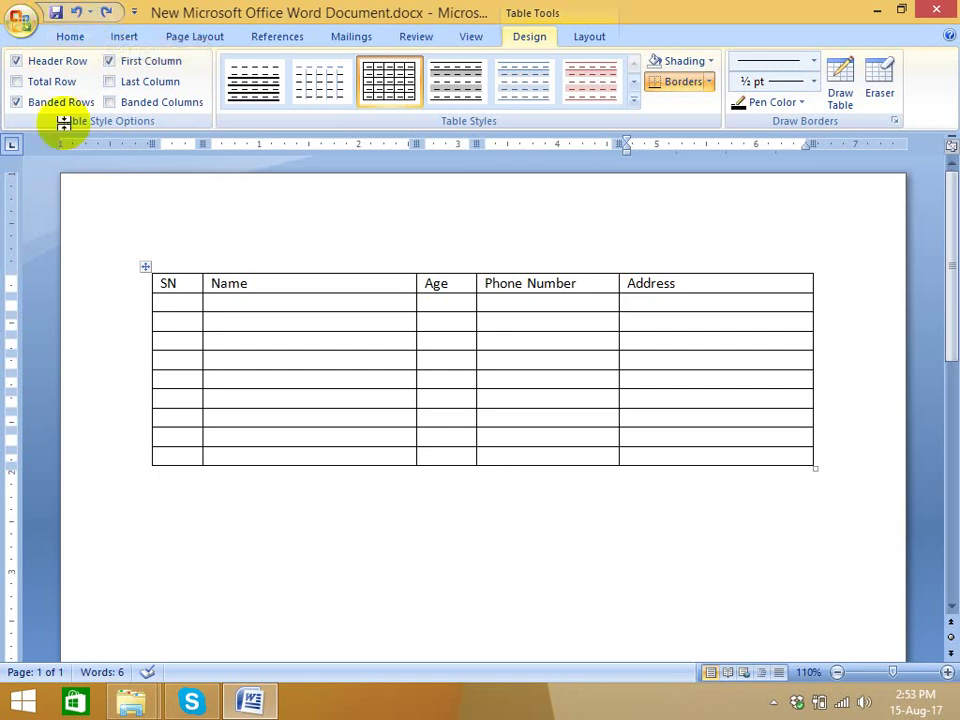
Step: Select the nine data rows from the first SN cell to the last Address cell
click(168, 303)
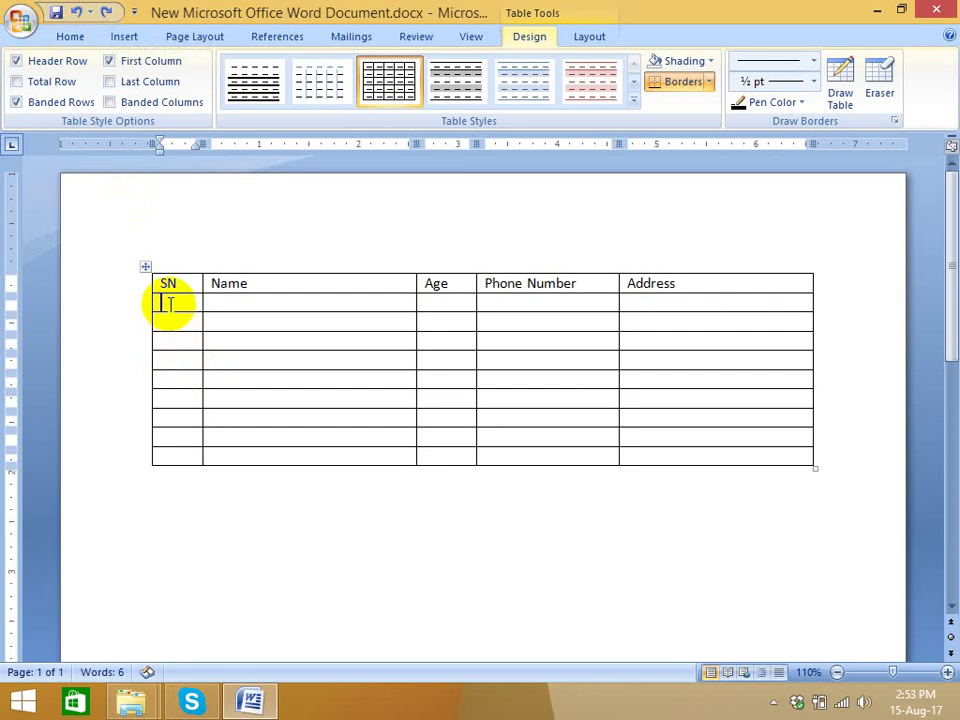
click(230, 358)
click(165, 305)
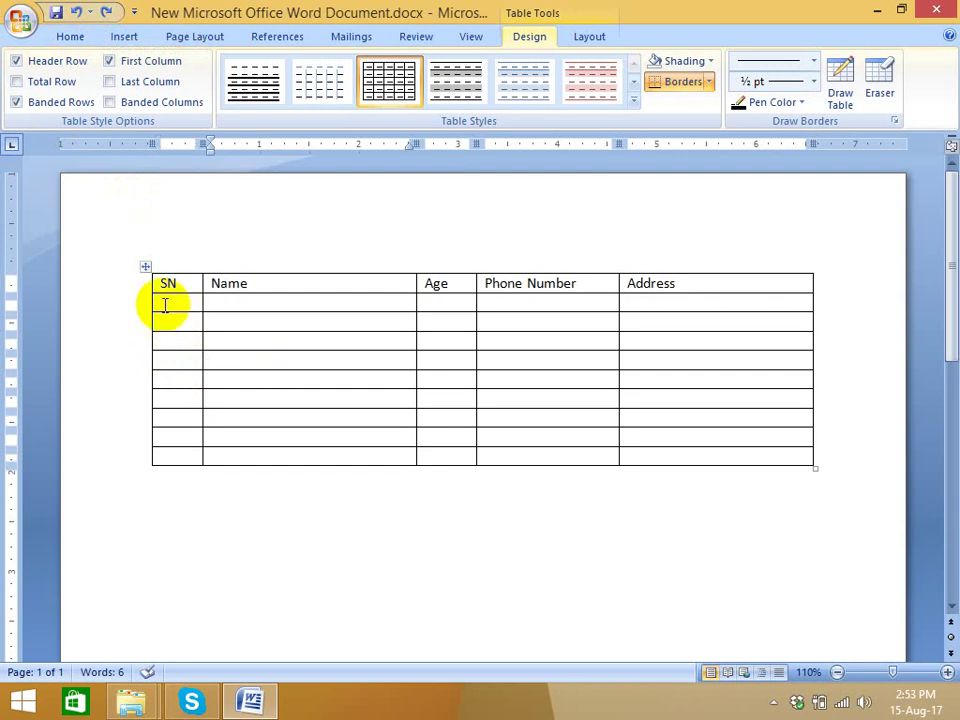
click(165, 305)
click(171, 320)
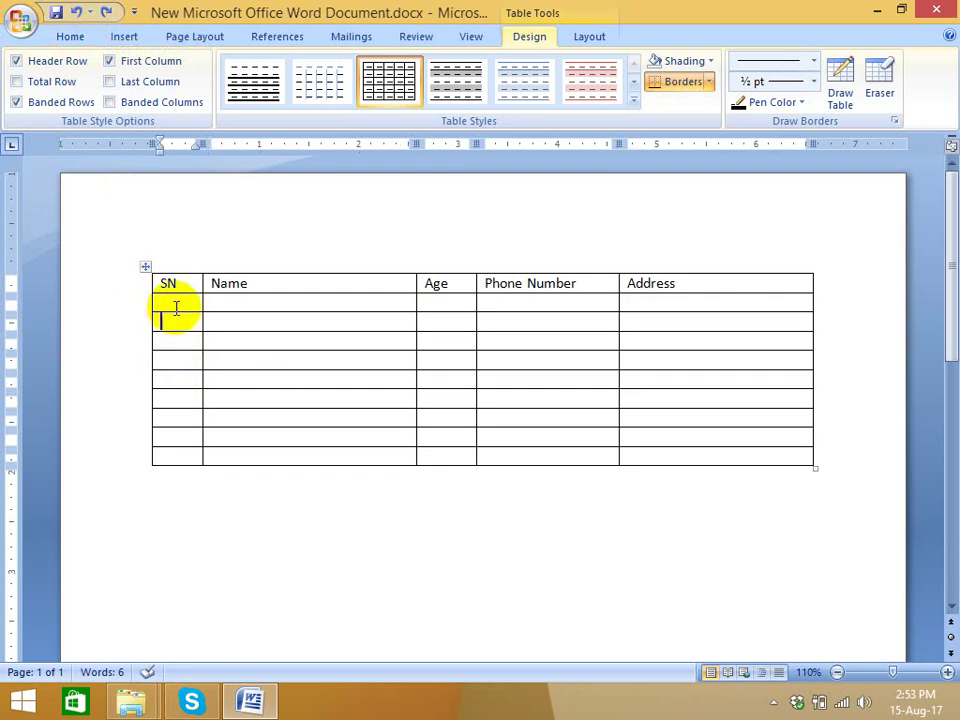
click(174, 302)
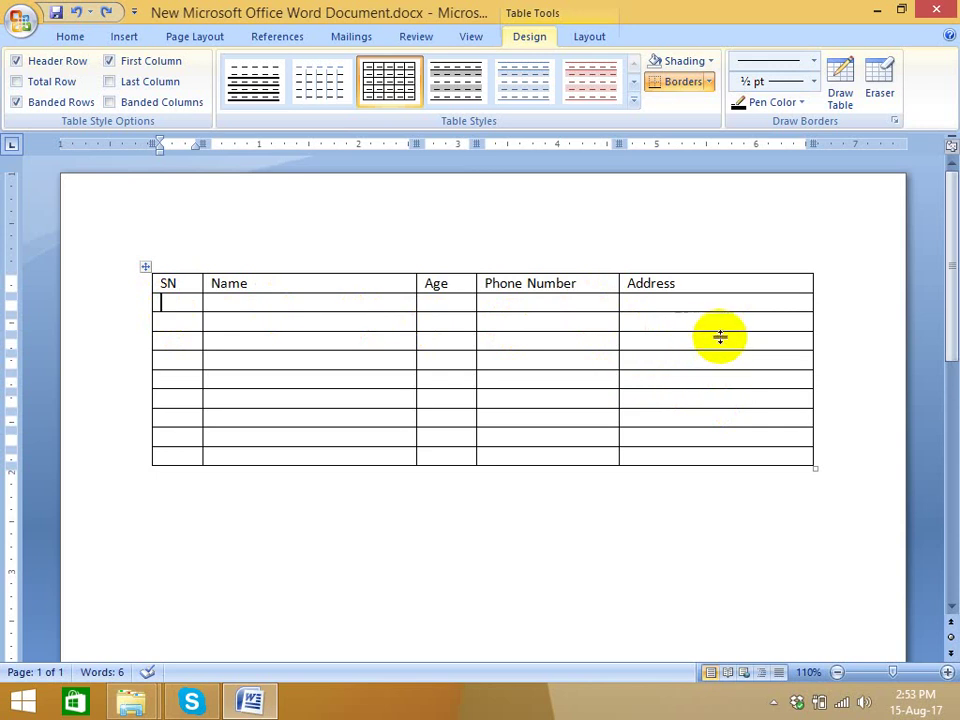
shift+click(765, 456)
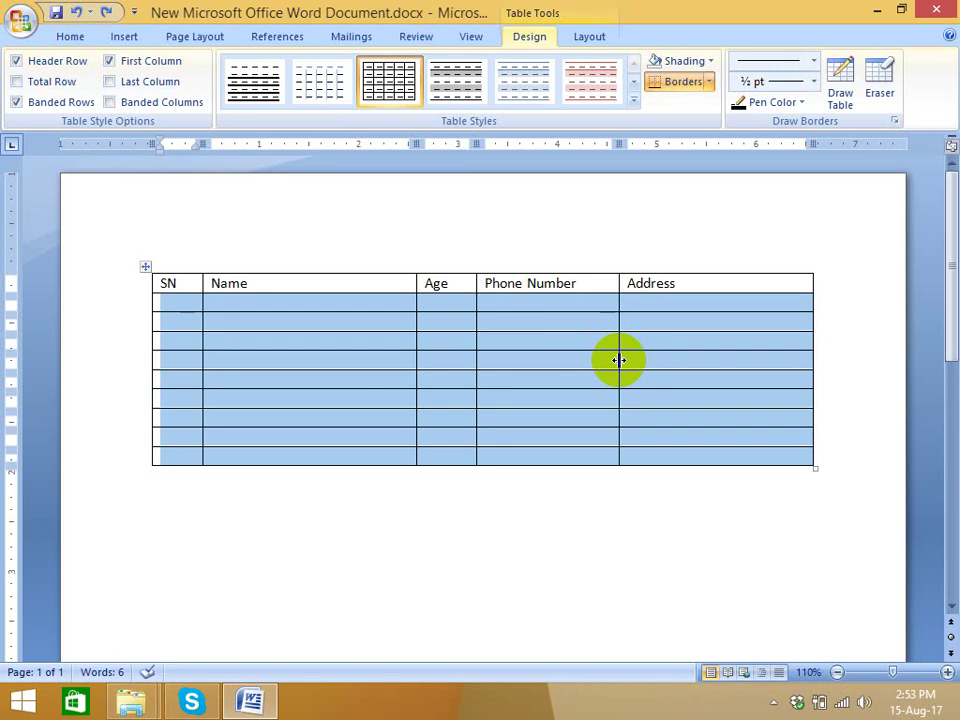
Step: Give the selected data rows 6 pt spacing before and after in Line Spacing Options
click(70, 38)
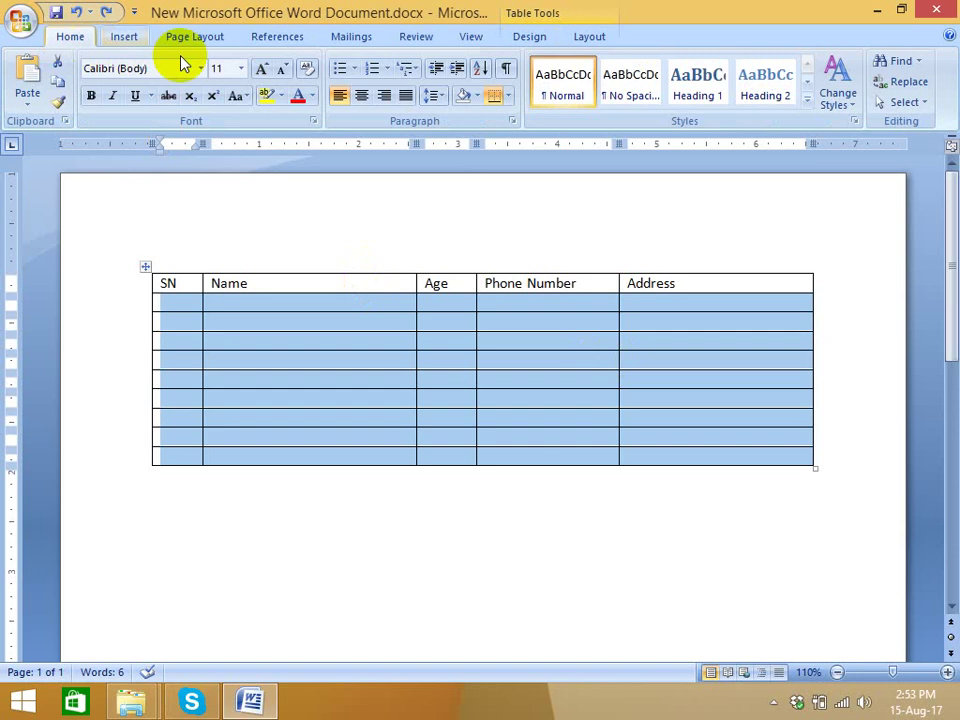
click(442, 101)
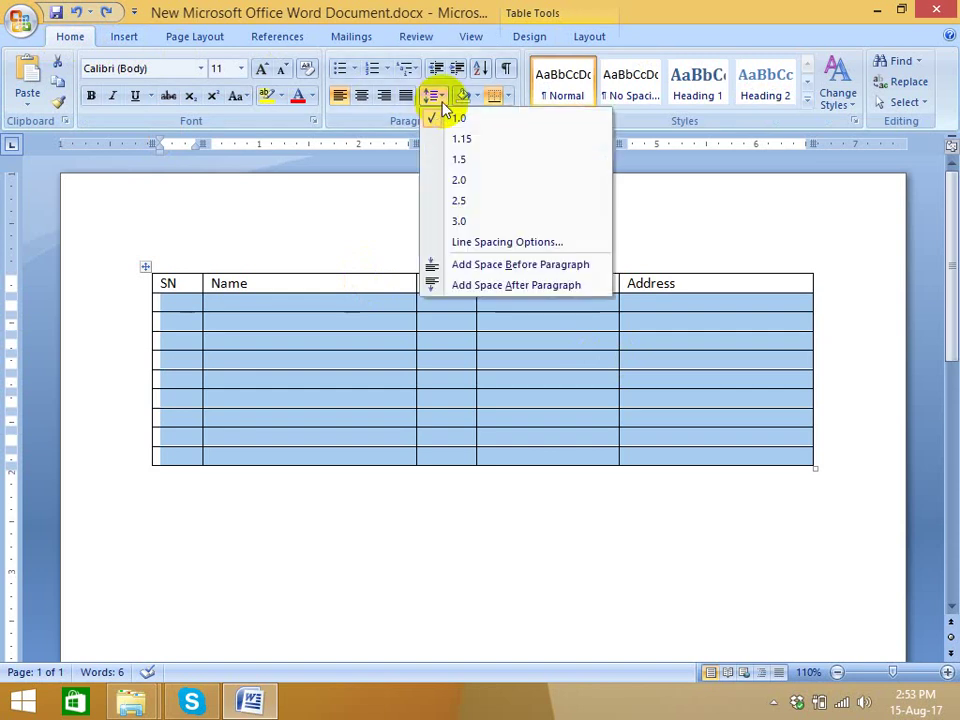
click(489, 242)
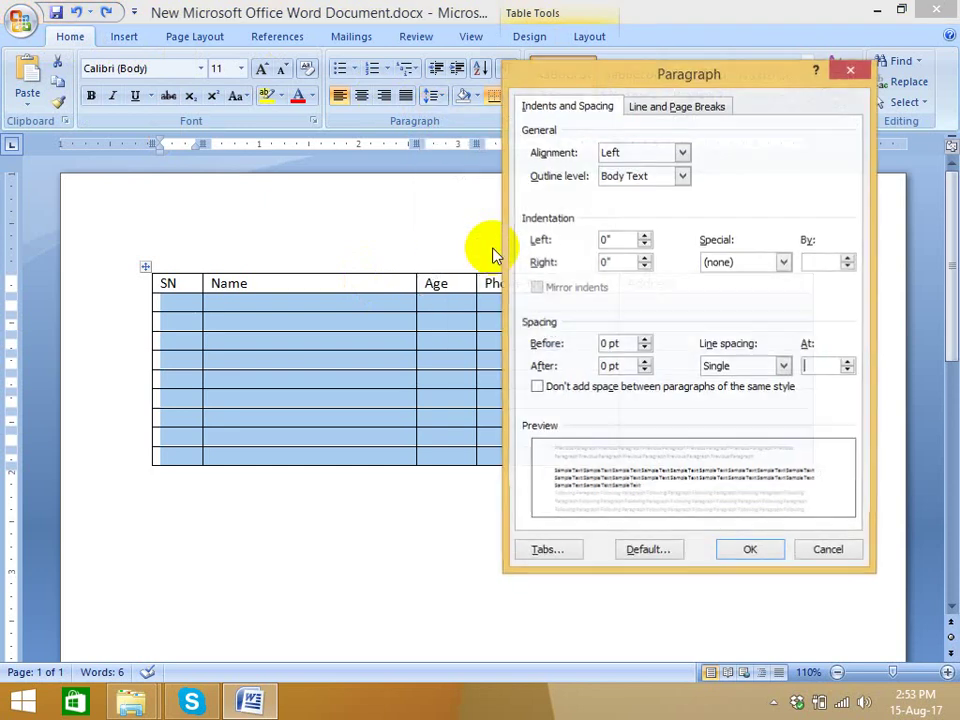
click(644, 340)
click(644, 362)
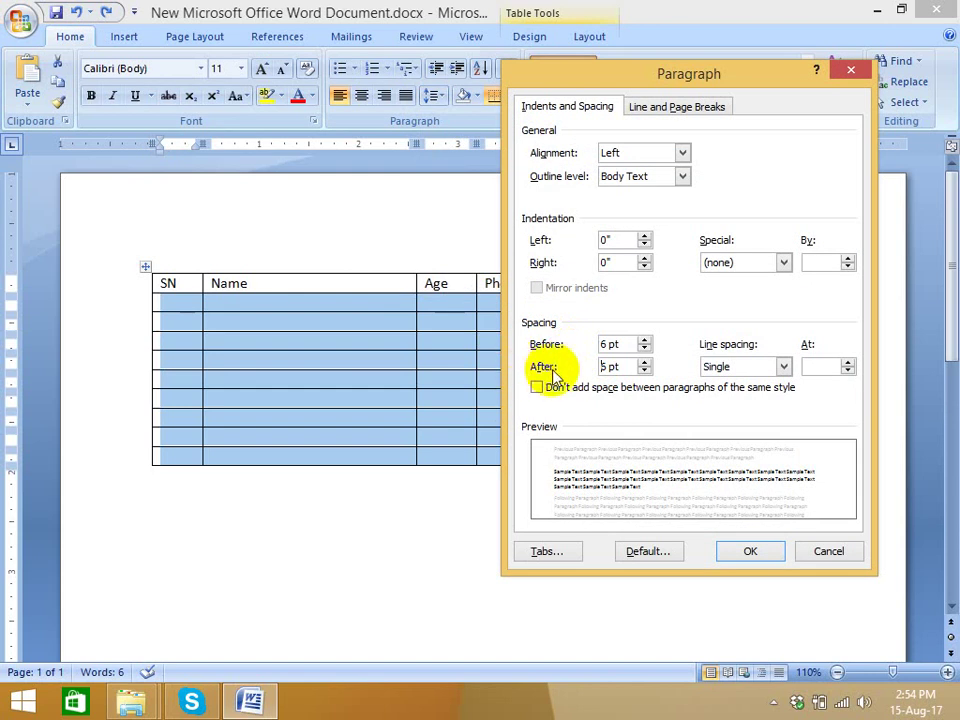
click(778, 553)
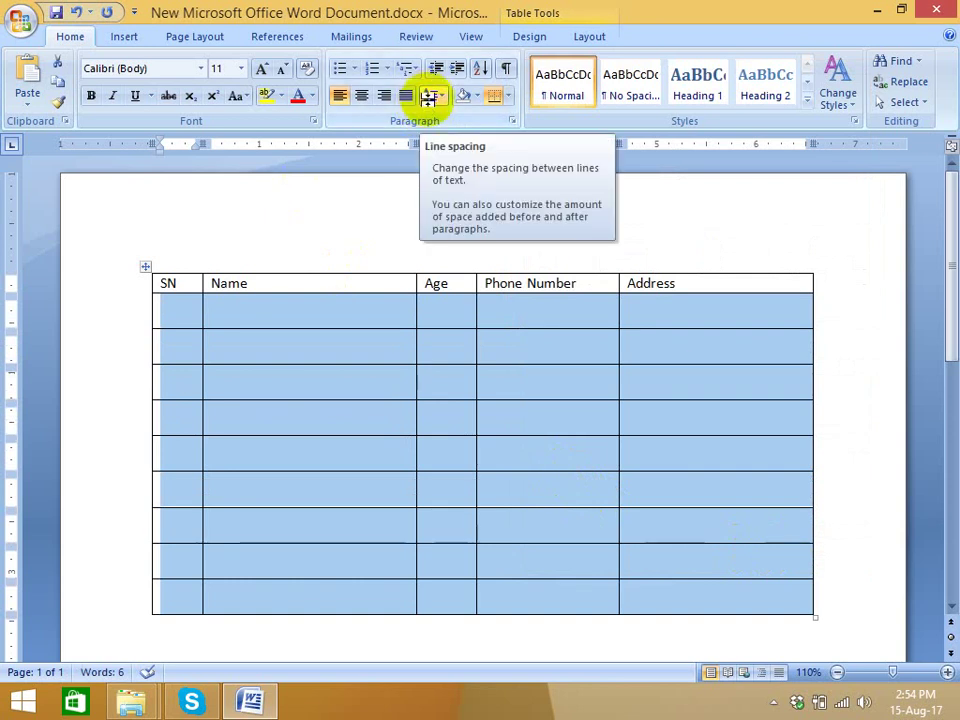
Step: Type a sample name in the first Name data cell, replacing the gibberish typed first
click(298, 343)
click(289, 311)
text(fdjf)
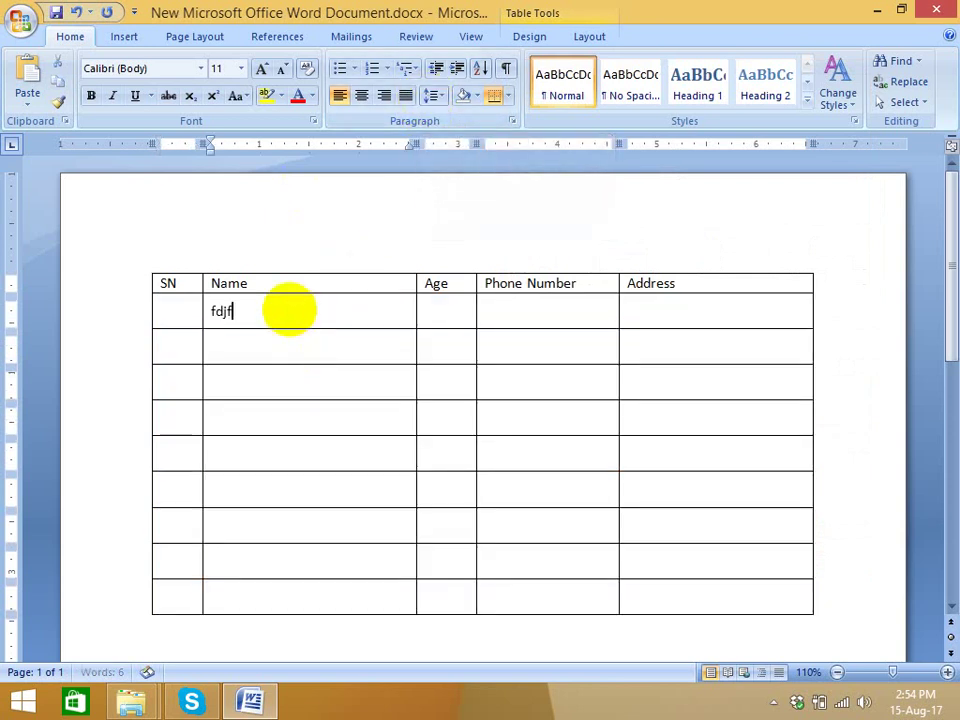
text(lfjjfjkdjf)
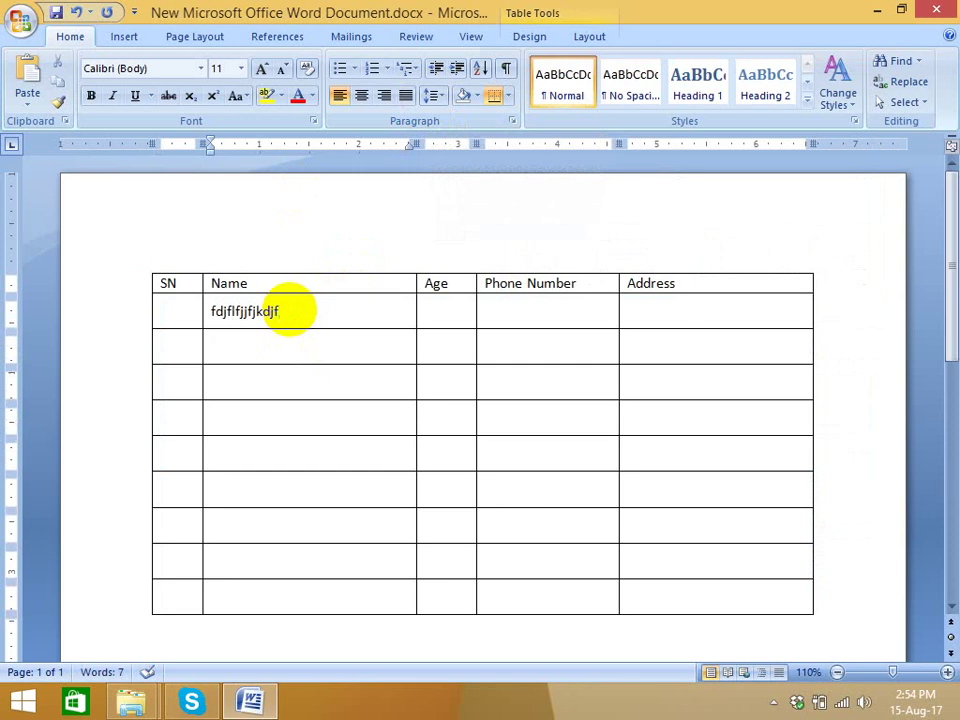
key(BackSpace)
key(BackSpace)
key(BackSpace)
key(BackSpace)
key(BackSpace)
key(BackSpace)
key(BackSpace)
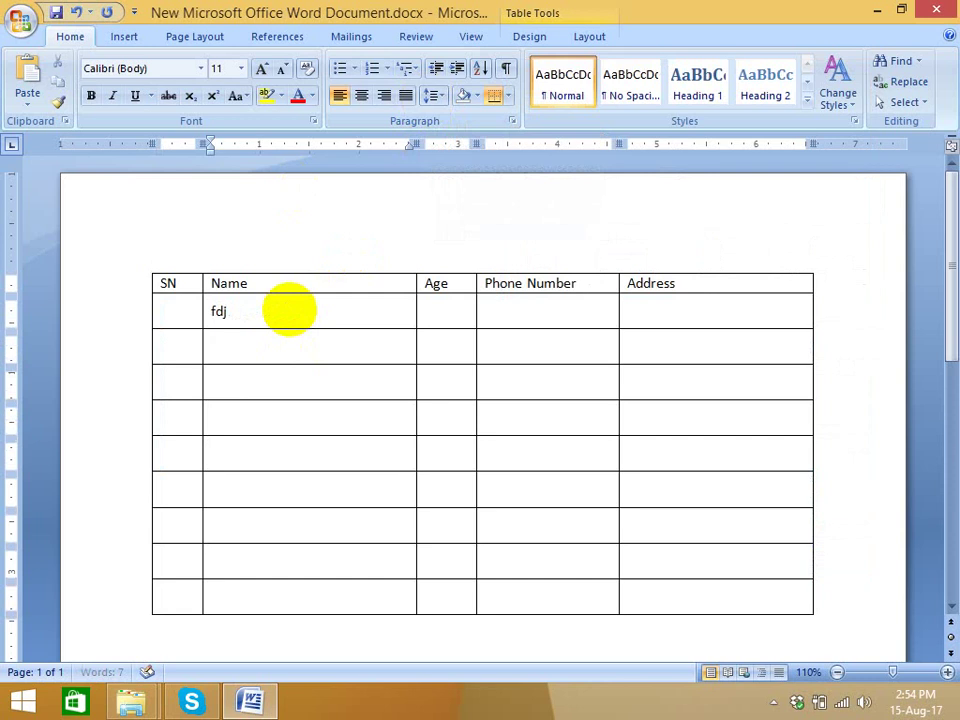
key(BackSpace)
key(BackSpace)
key(BackSpace)
text(krish)
text(na)
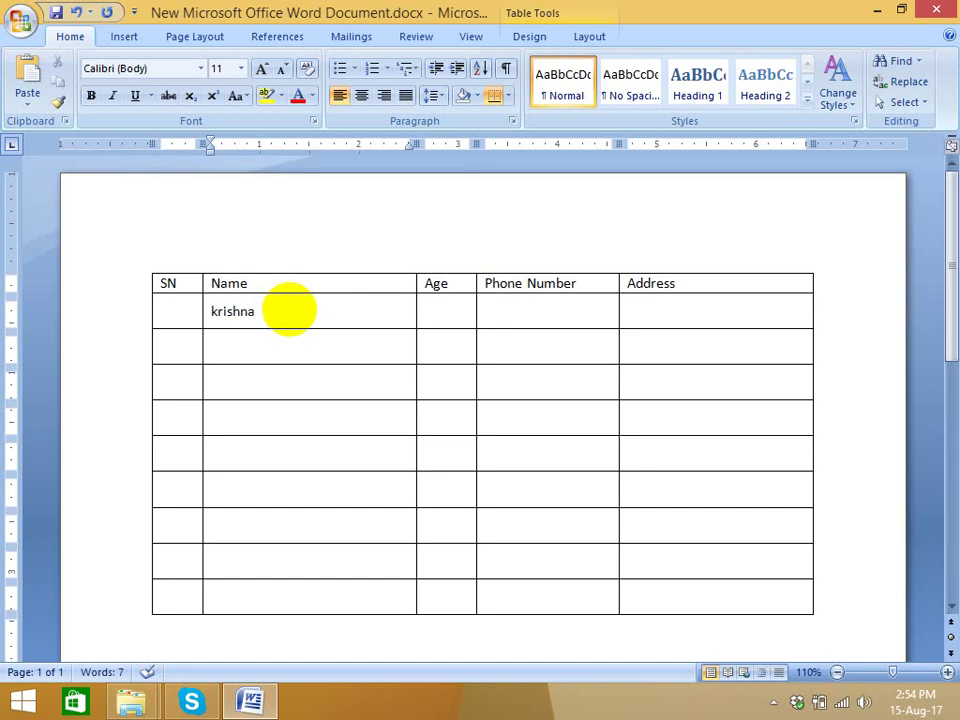
Step: Try right and left alignment, then settle on centering the name in its cell
click(364, 99)
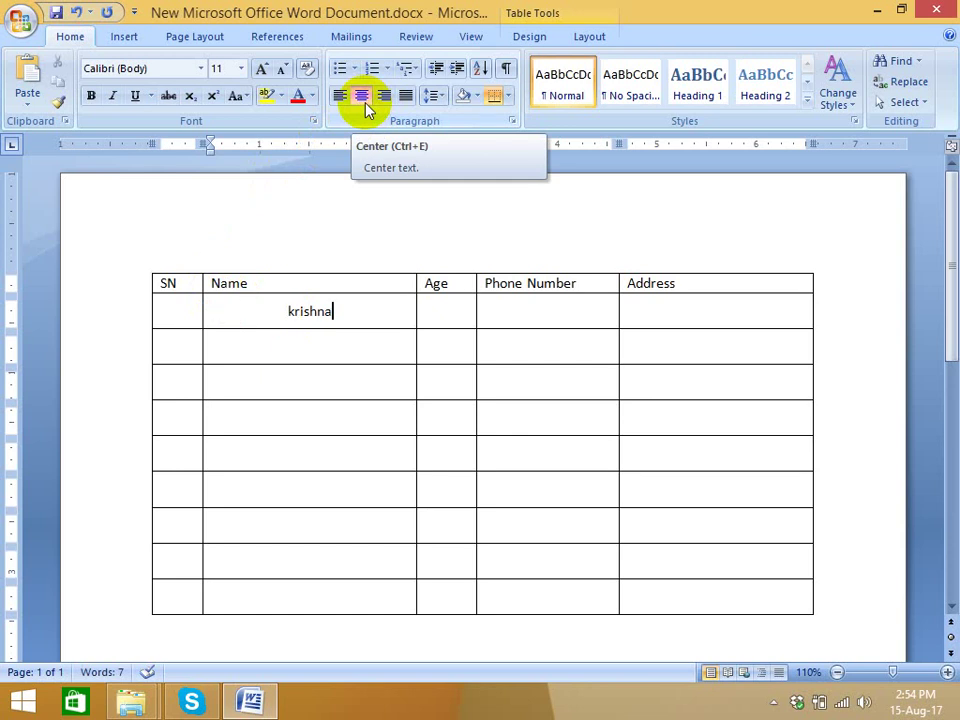
click(385, 100)
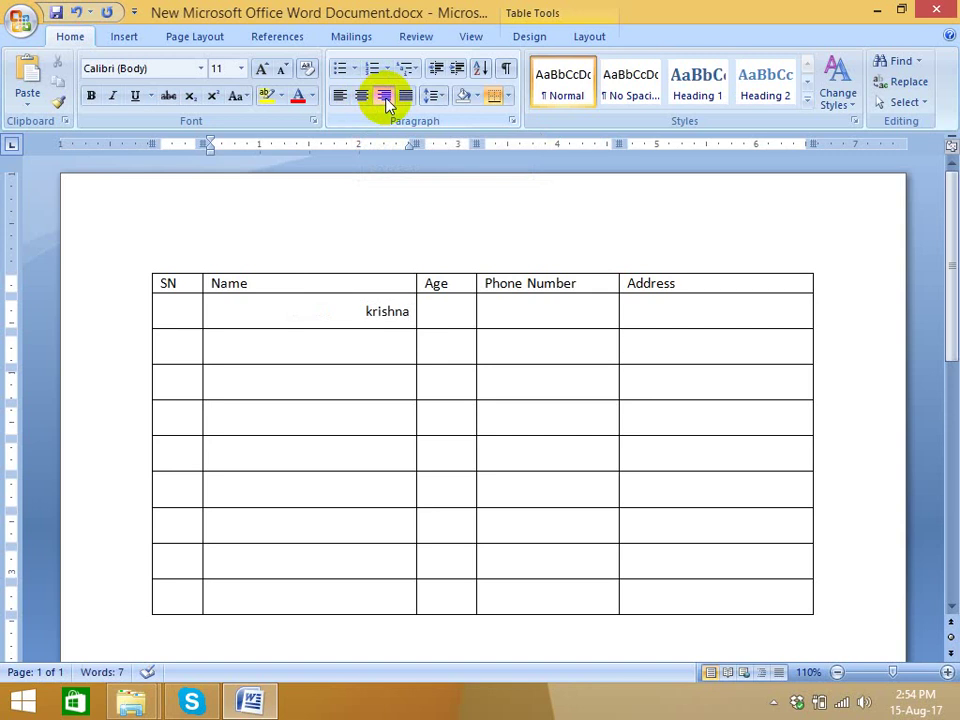
click(378, 103)
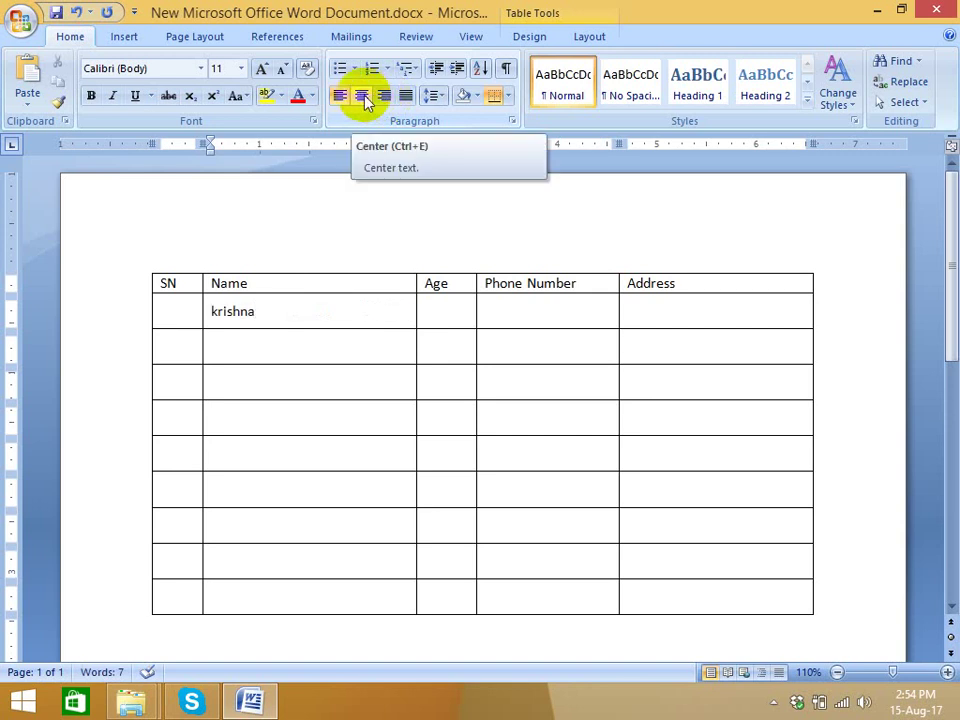
click(364, 97)
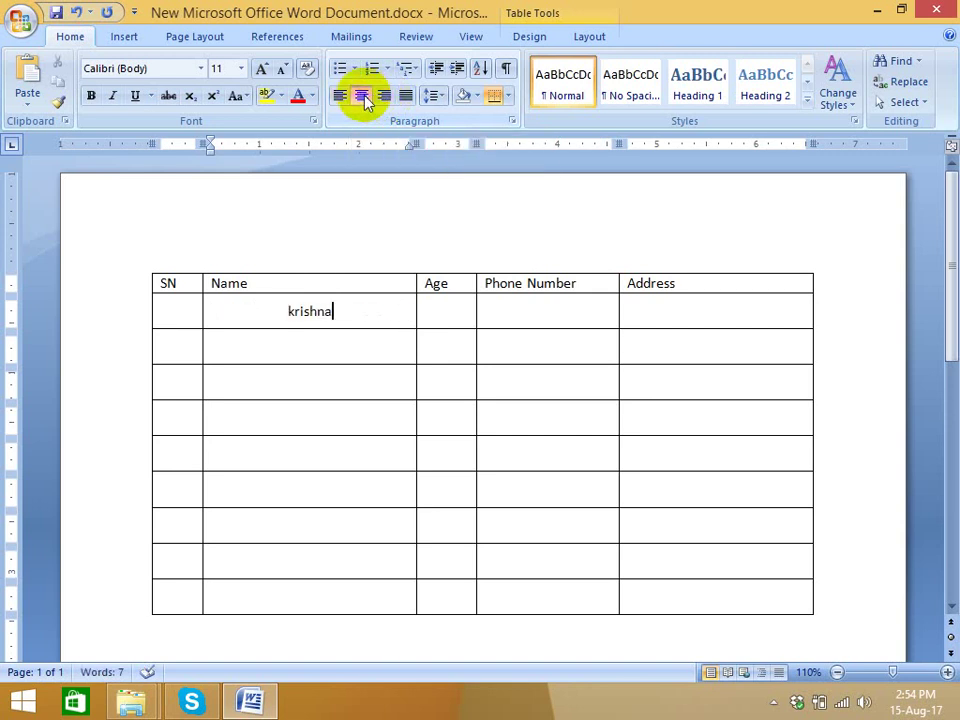
Step: Remove the stray character typed just below the table
scroll(555, 358, down, 5)
click(484, 368)
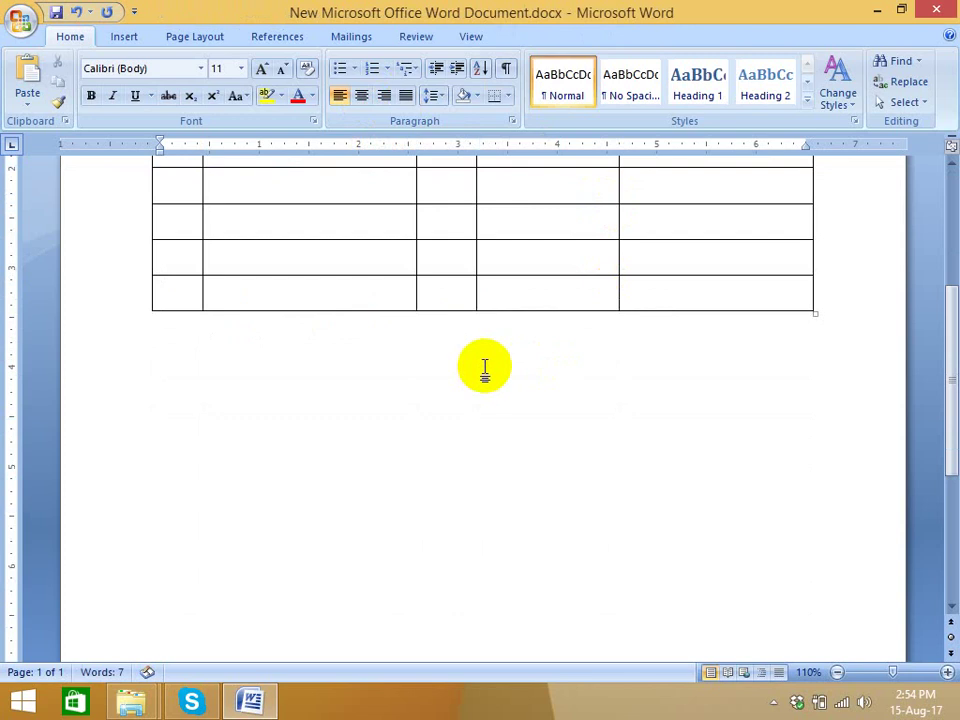
text(V)
key(BackSpace)
scroll(343, 332, up, 3)
scroll(264, 332, up, 3)
click(122, 44)
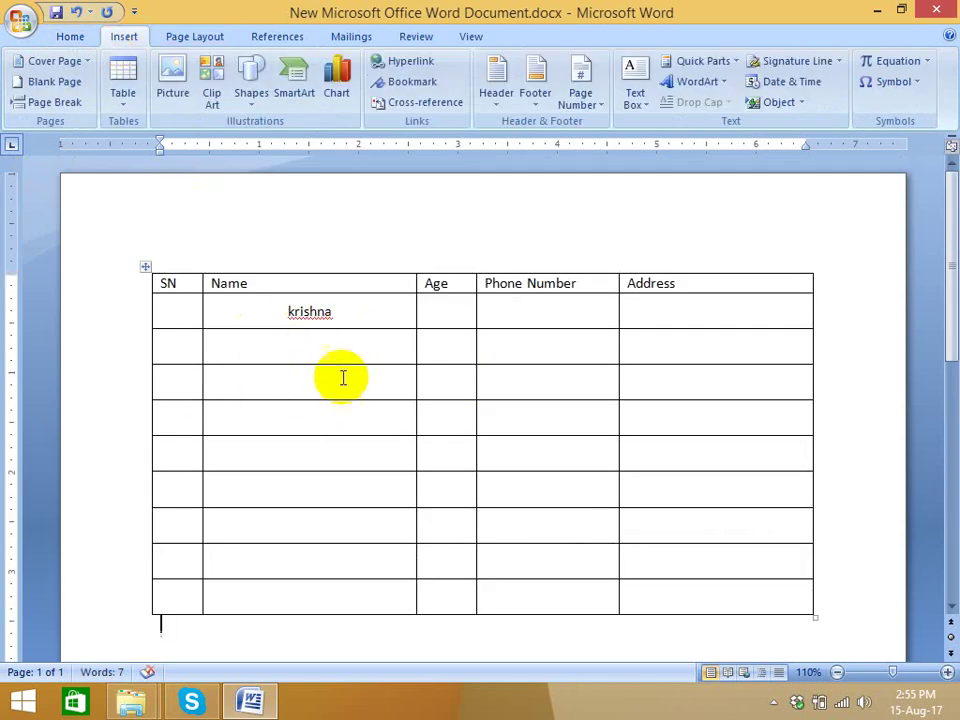
Step: With Draw Table, draw a vertical line through the Address data cells, splitting them into two columns
click(124, 108)
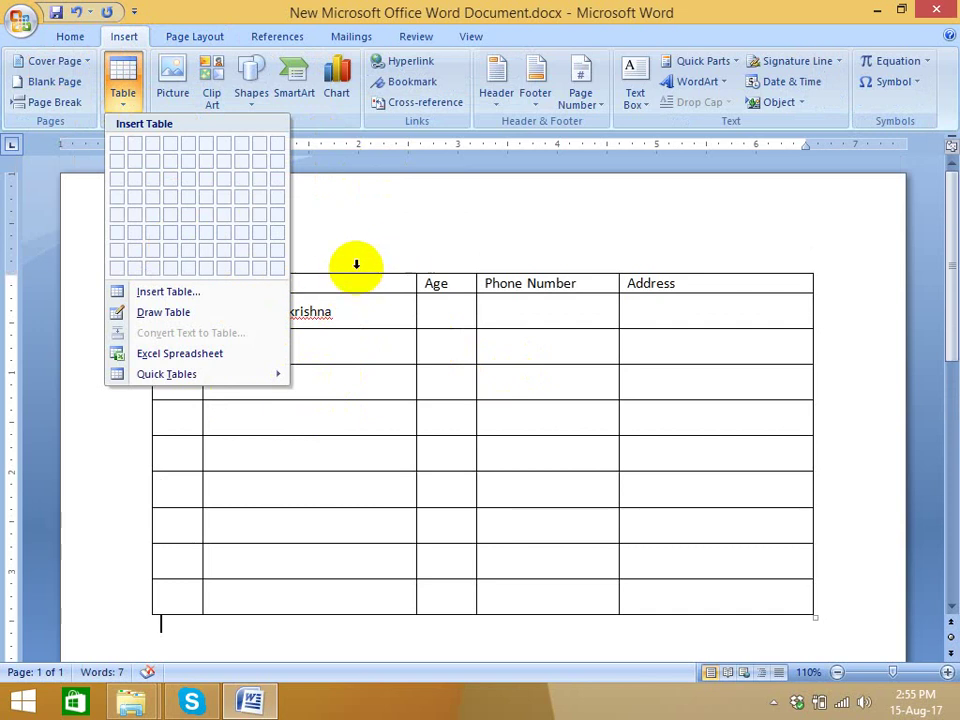
click(516, 325)
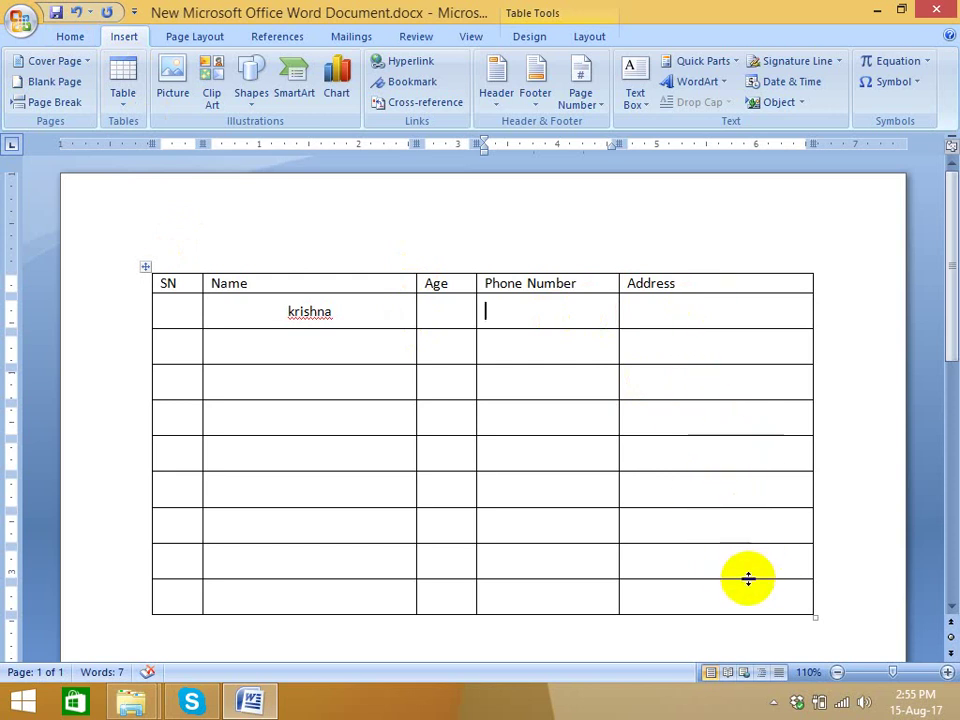
click(122, 100)
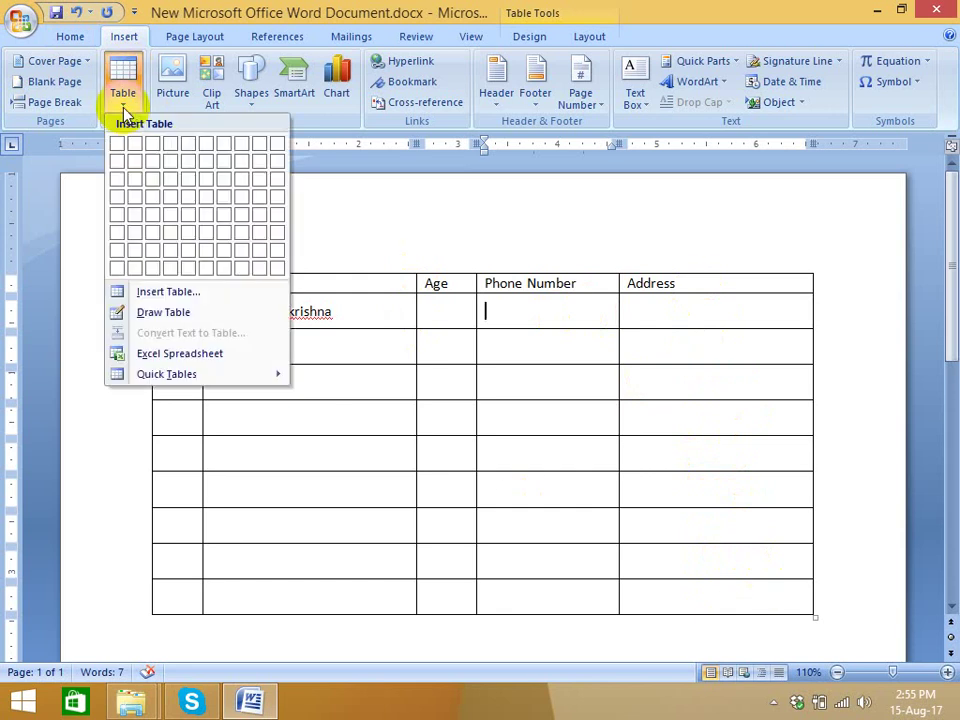
click(165, 313)
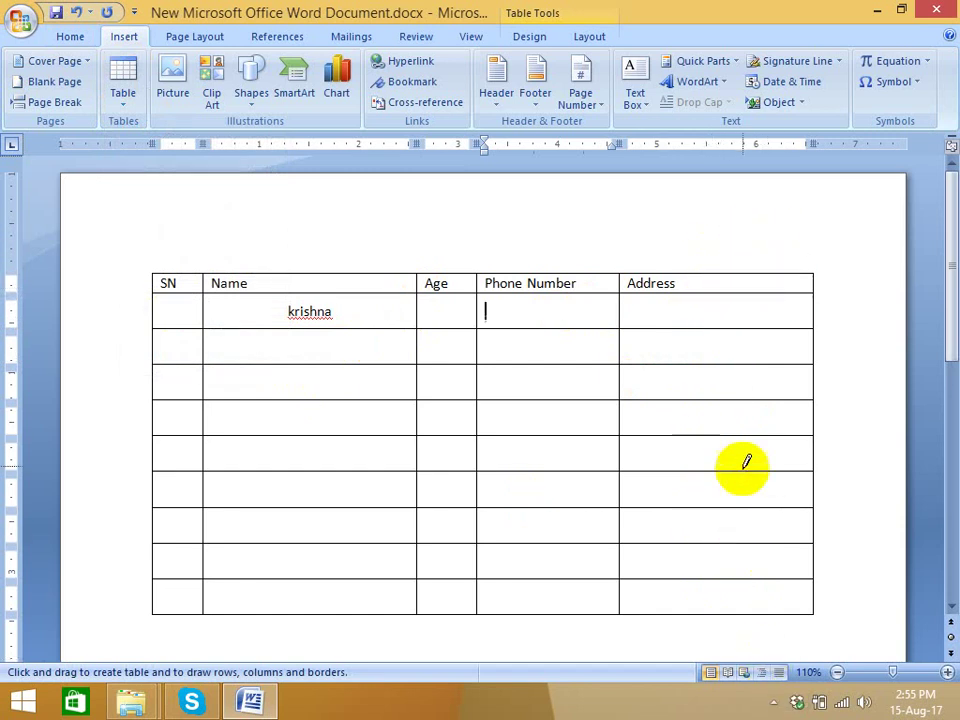
drag(709, 292, 720, 622)
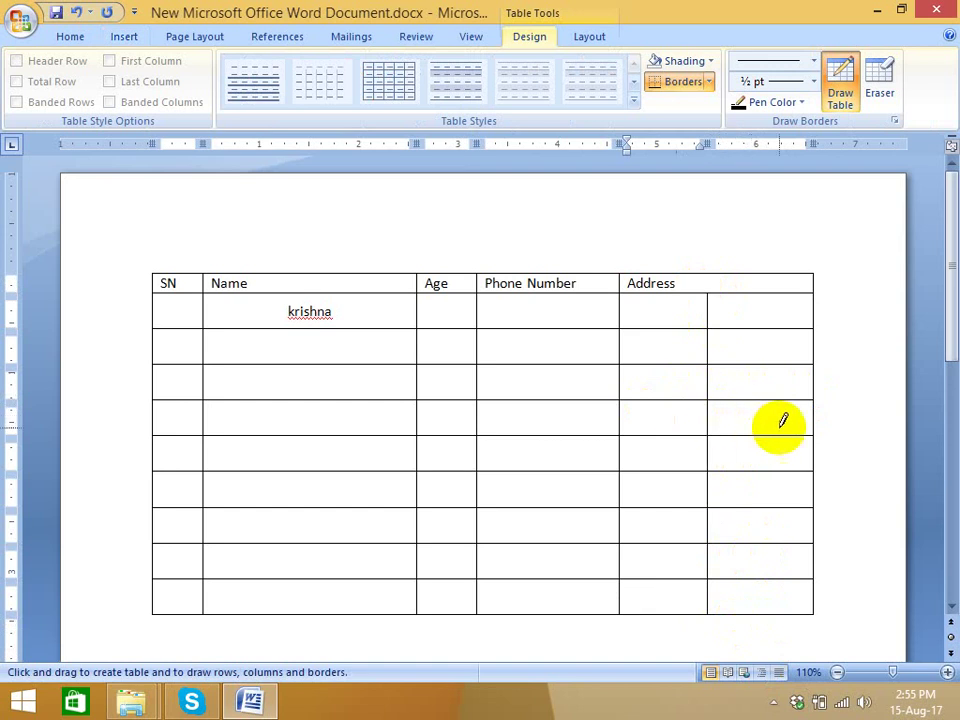
click(773, 368)
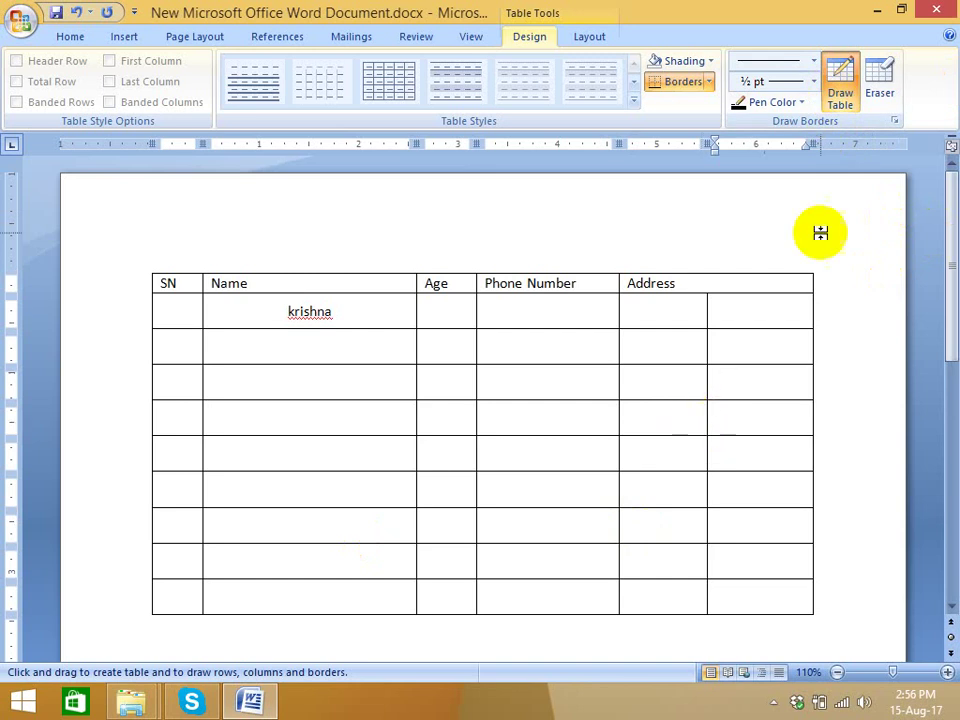
Step: Finish drawing the Address divider, nudge it slightly right, and select both Address columns
click(840, 80)
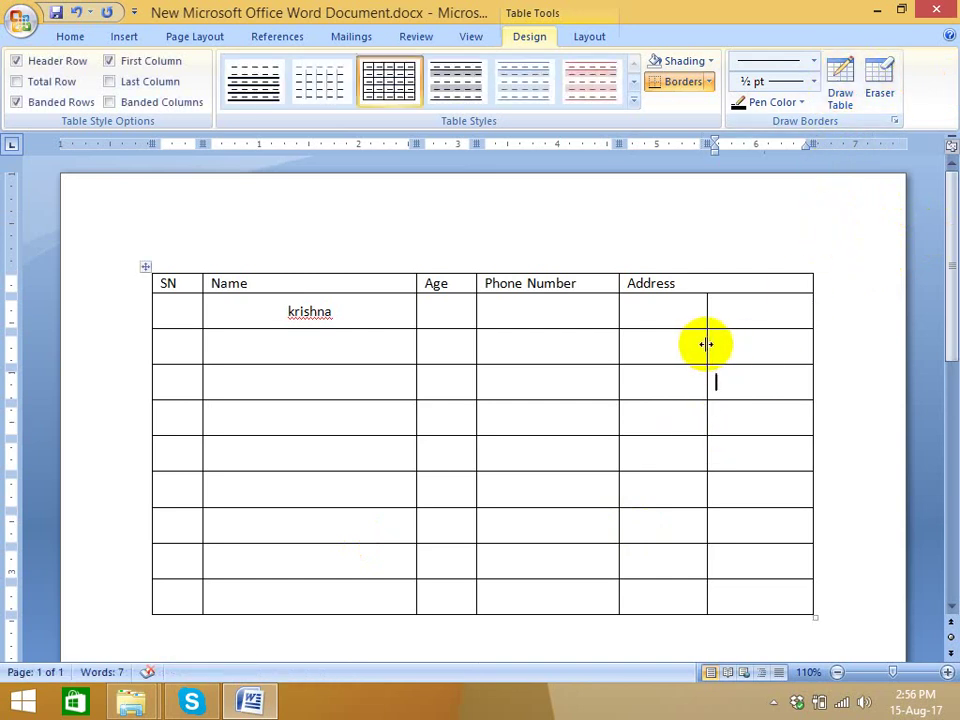
drag(708, 345, 718, 345)
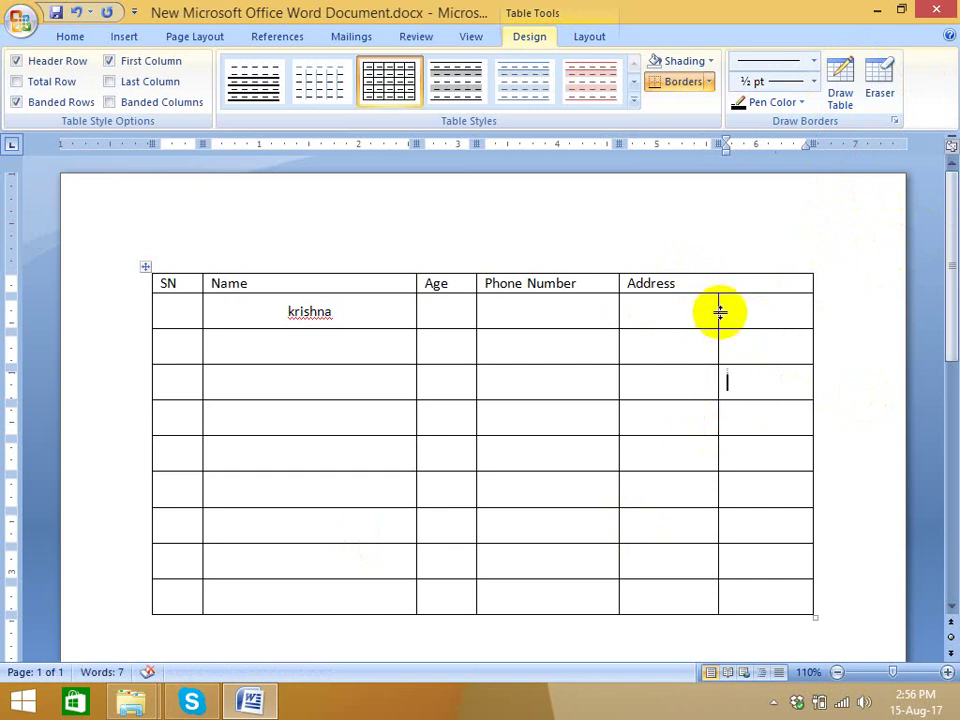
click(667, 320)
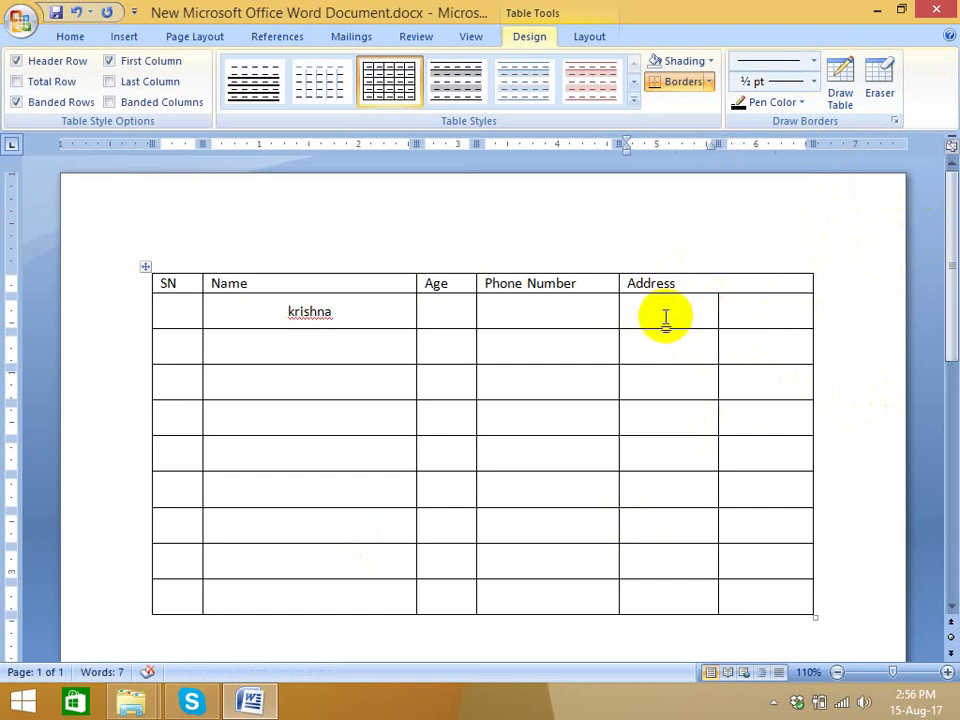
shift+click(796, 600)
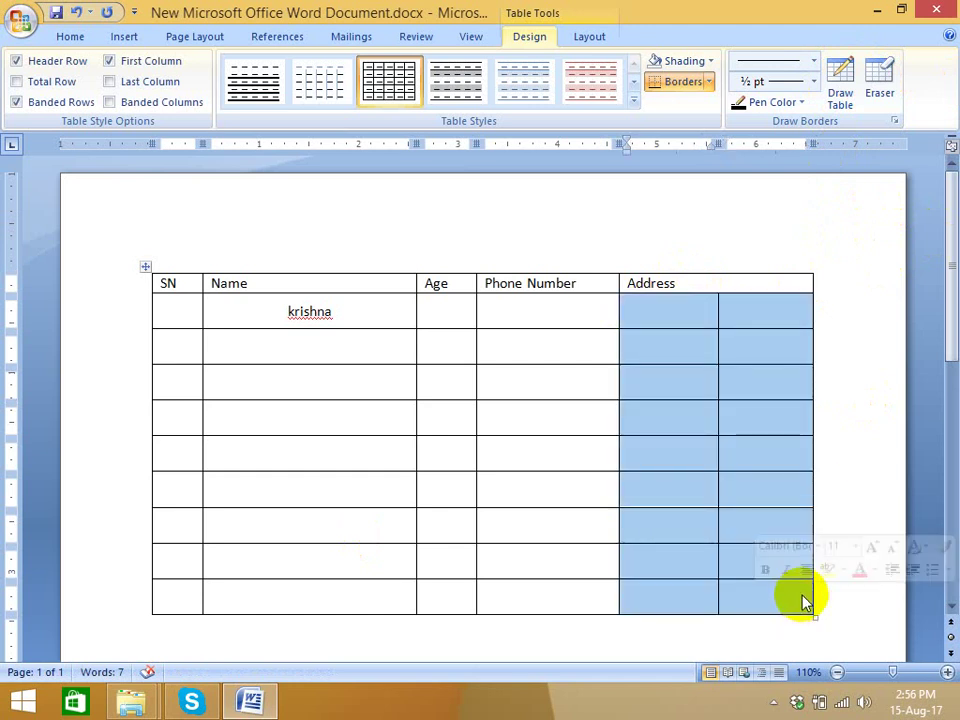
Step: Distribute the rows evenly to 0.35" and make both Address columns an equal 0.98" wide
click(586, 40)
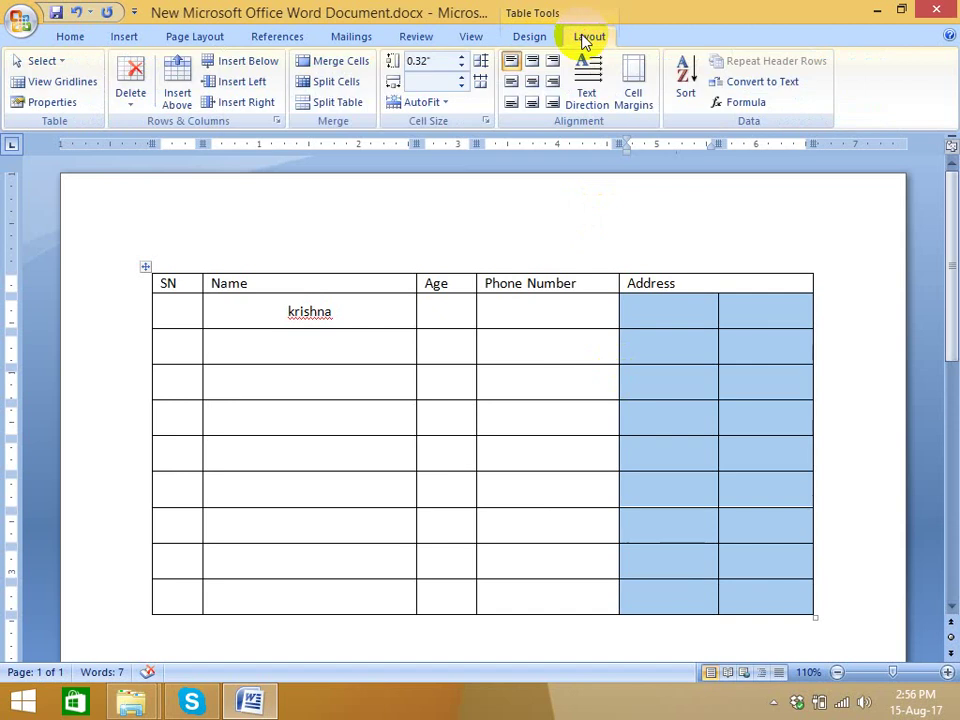
click(482, 68)
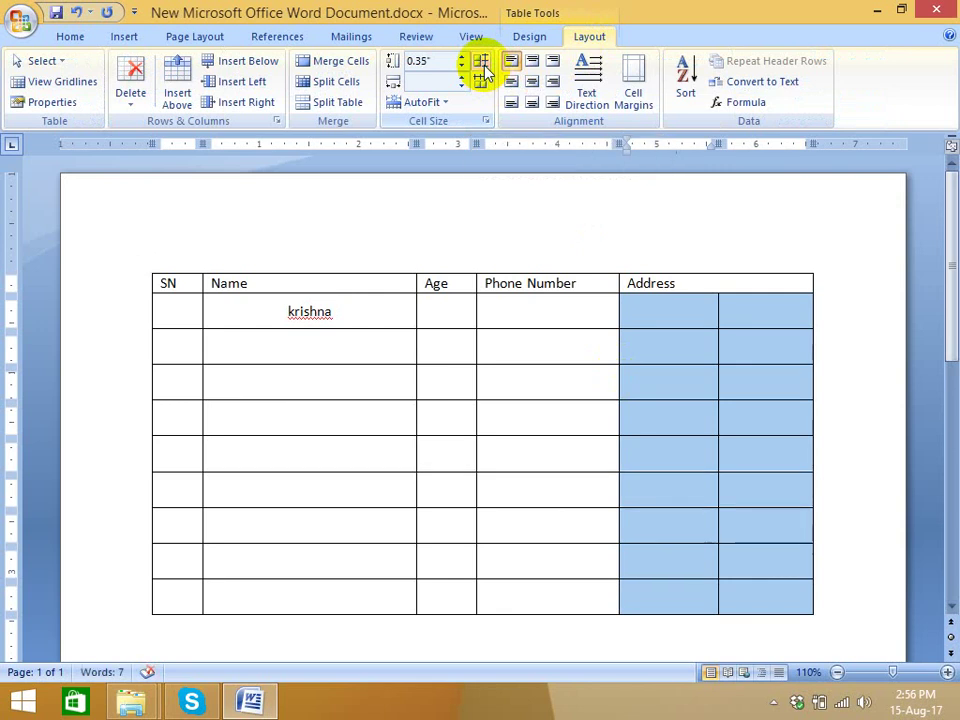
click(483, 82)
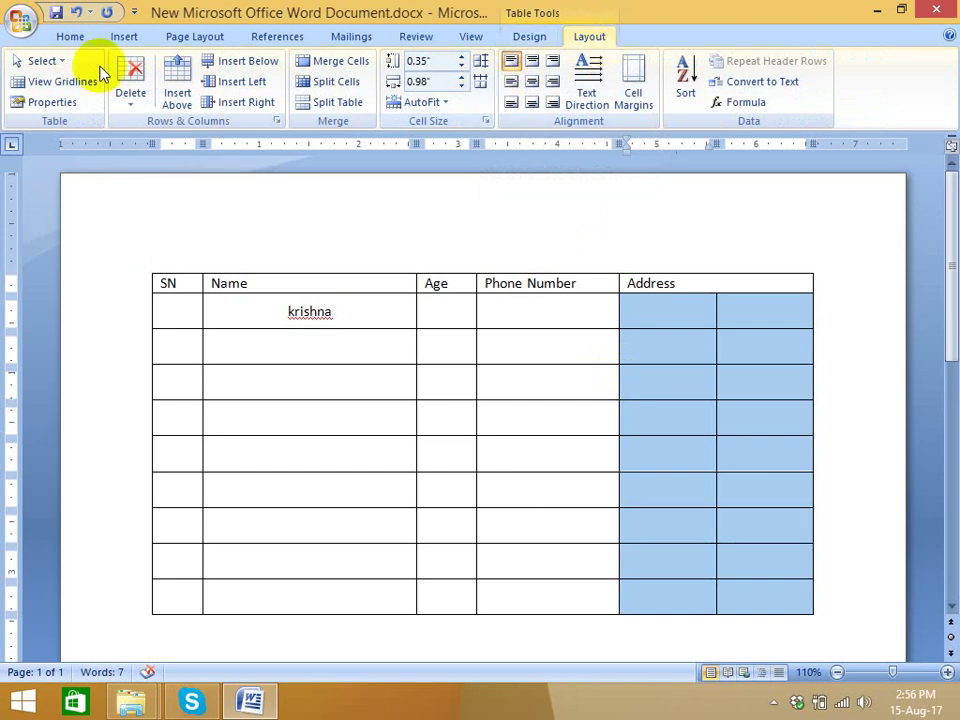
click(70, 36)
click(812, 252)
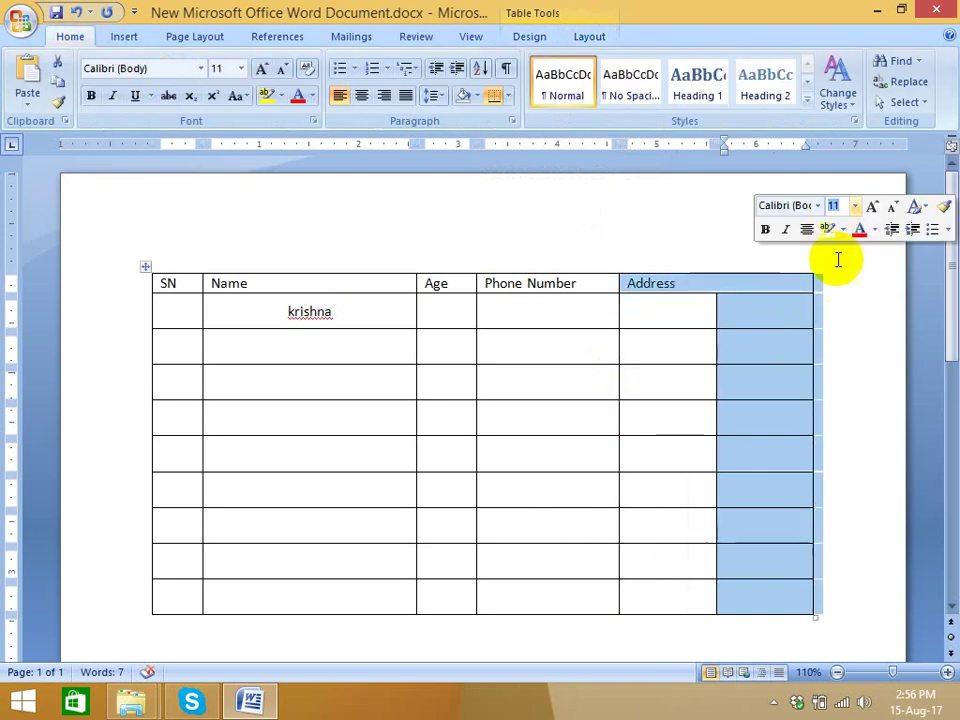
Step: Deselect the columns, glance at the Insert tools below the table, then return to the table
click(868, 342)
click(840, 643)
scroll(838, 628, down, 3)
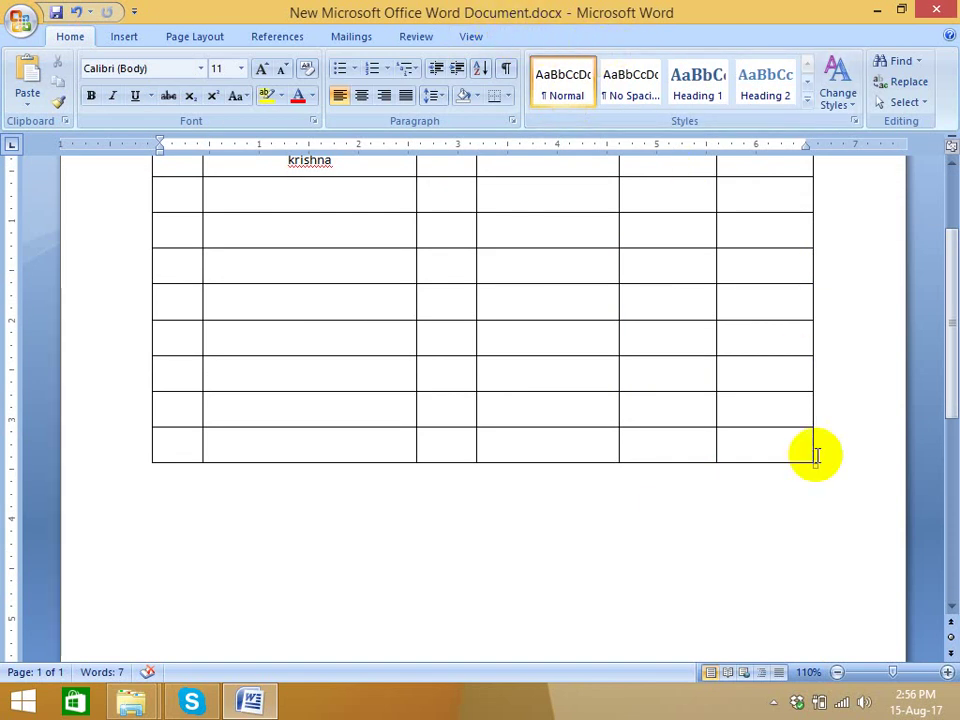
click(110, 38)
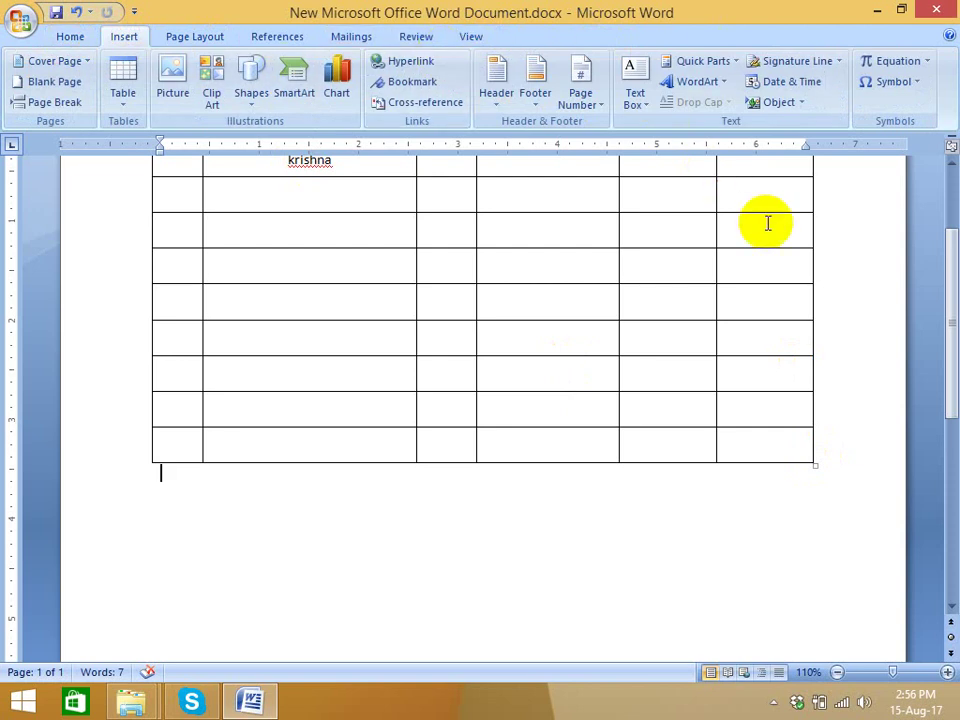
scroll(760, 225, up, 1)
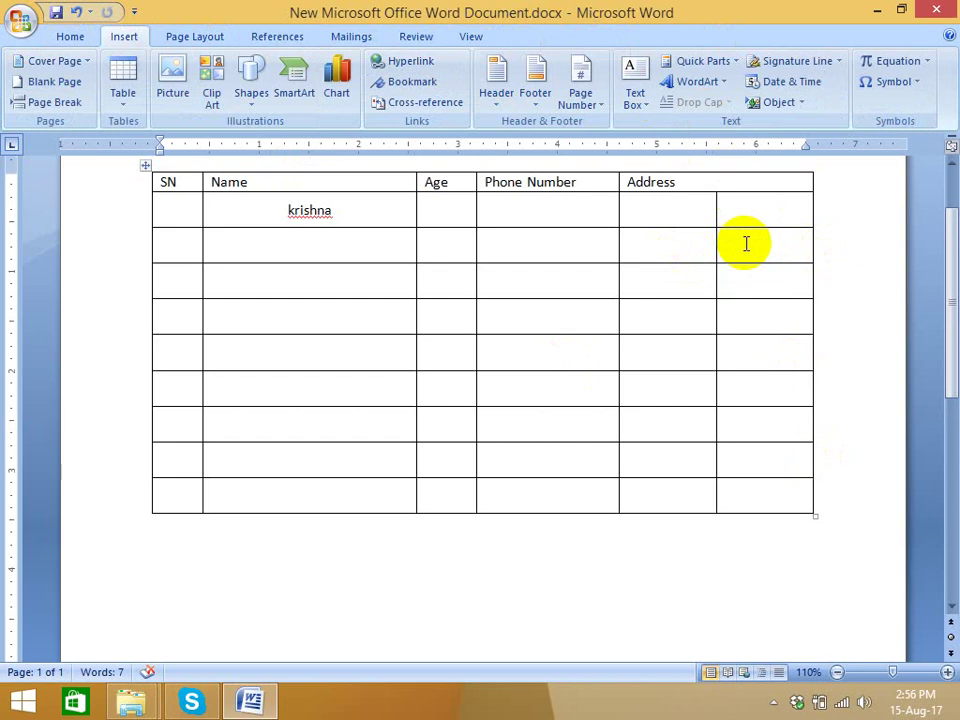
click(745, 242)
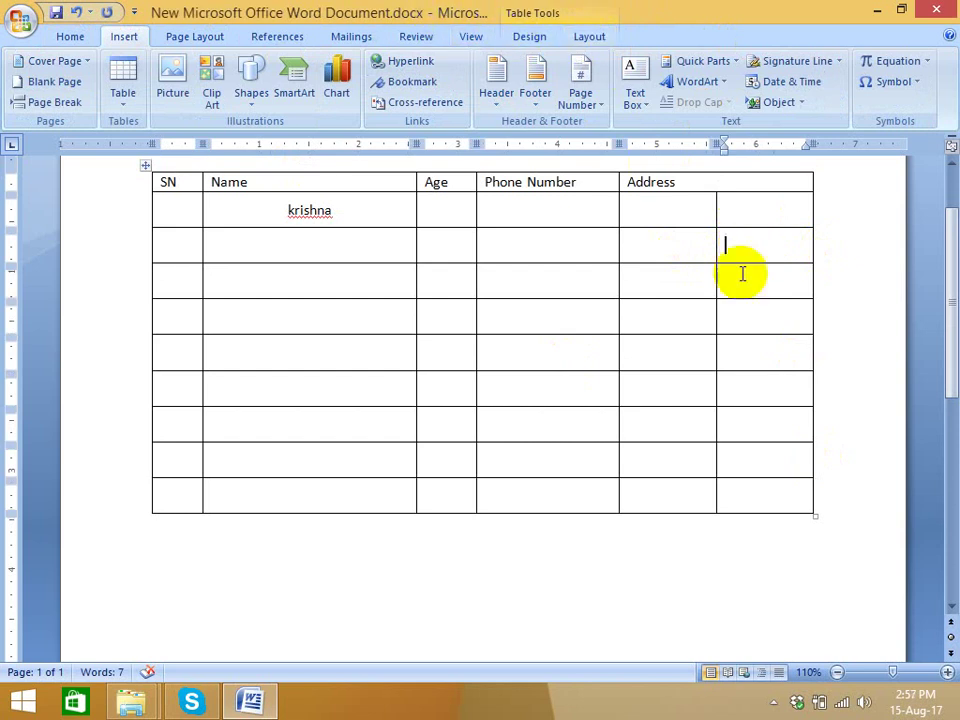
Step: Drag the Address divider right to widen the left sub-column, then select both Address columns
click(711, 283)
drag(712, 285, 756, 287)
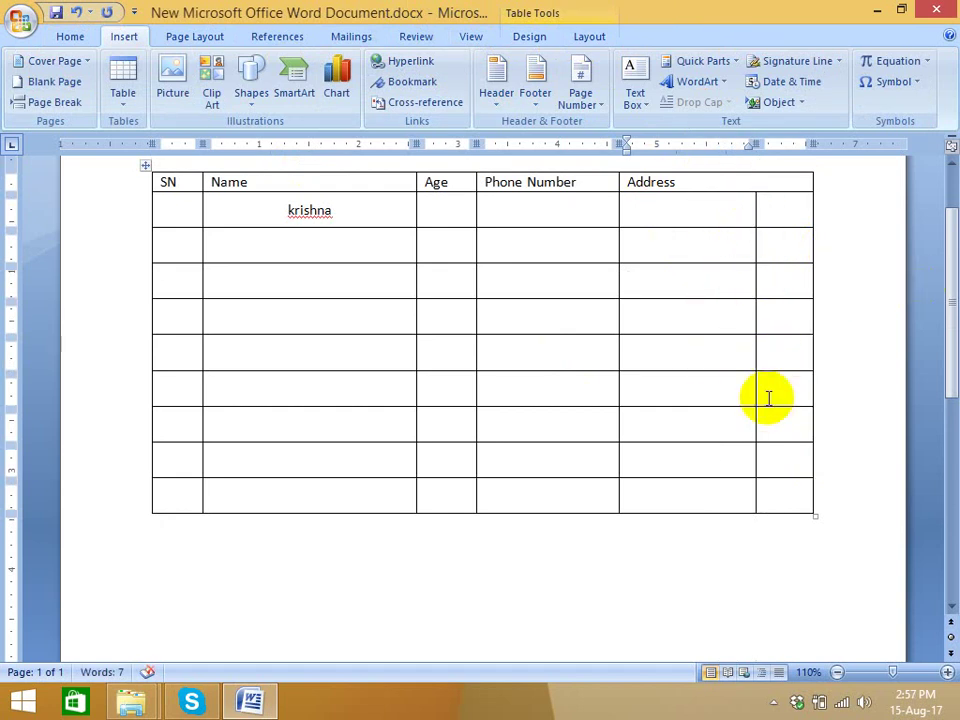
click(704, 222)
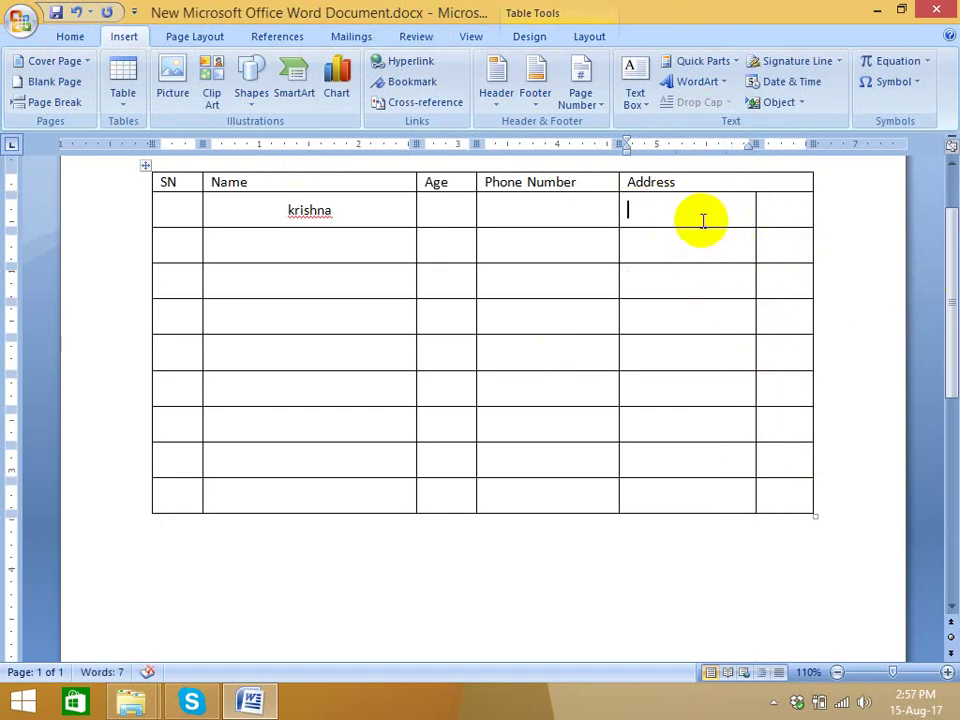
shift+click(808, 500)
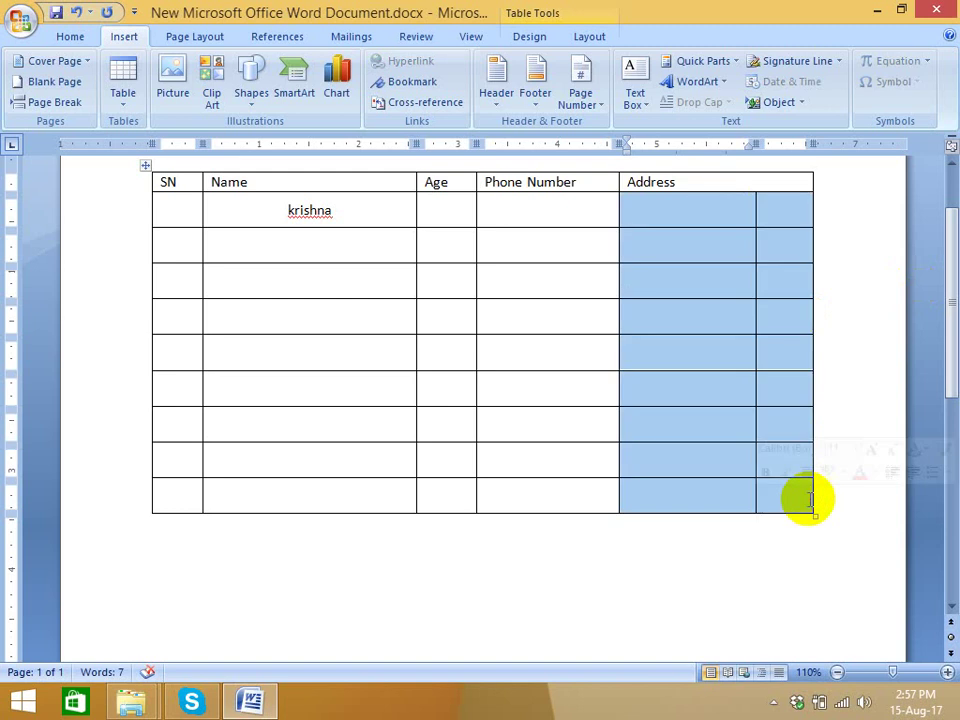
Step: Equalize the two Address columns, then drag the divider right toward the table's right edge
click(590, 37)
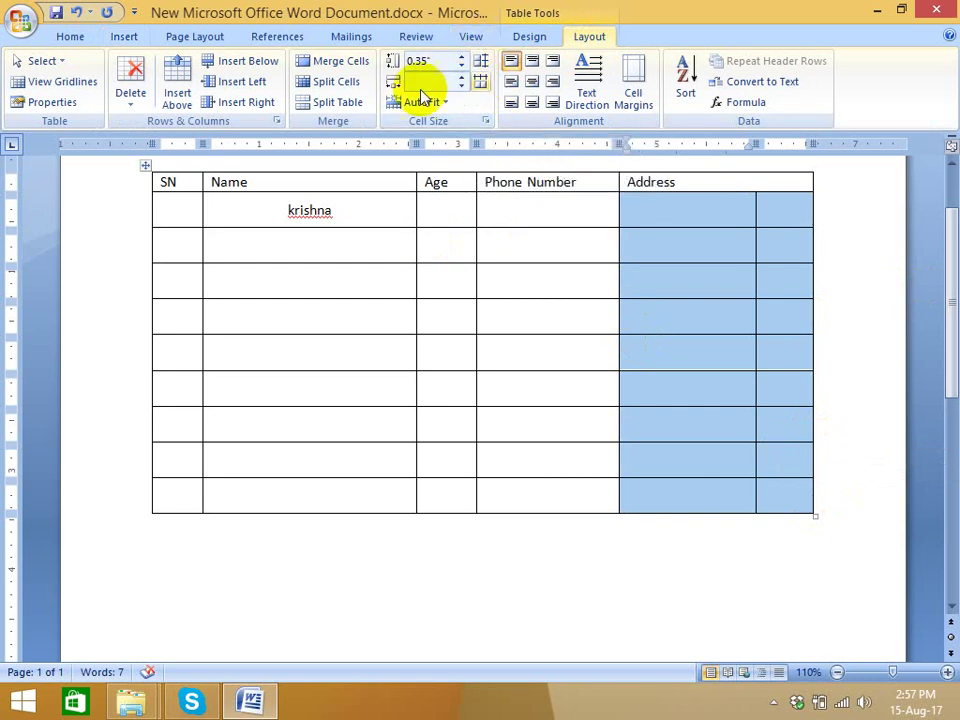
click(481, 88)
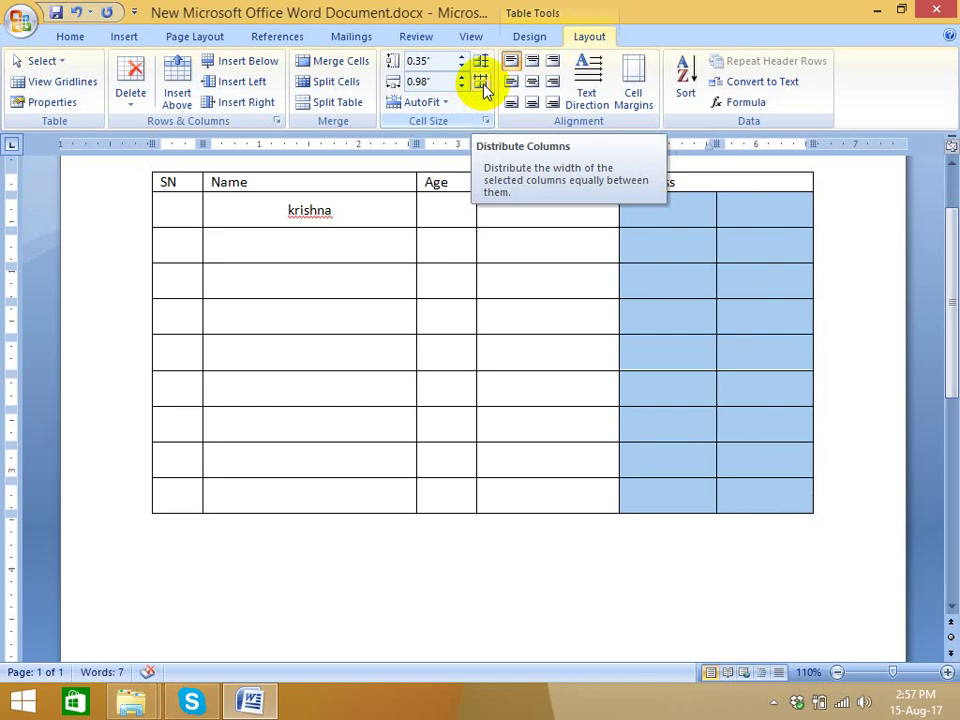
click(668, 246)
drag(716, 246, 776, 247)
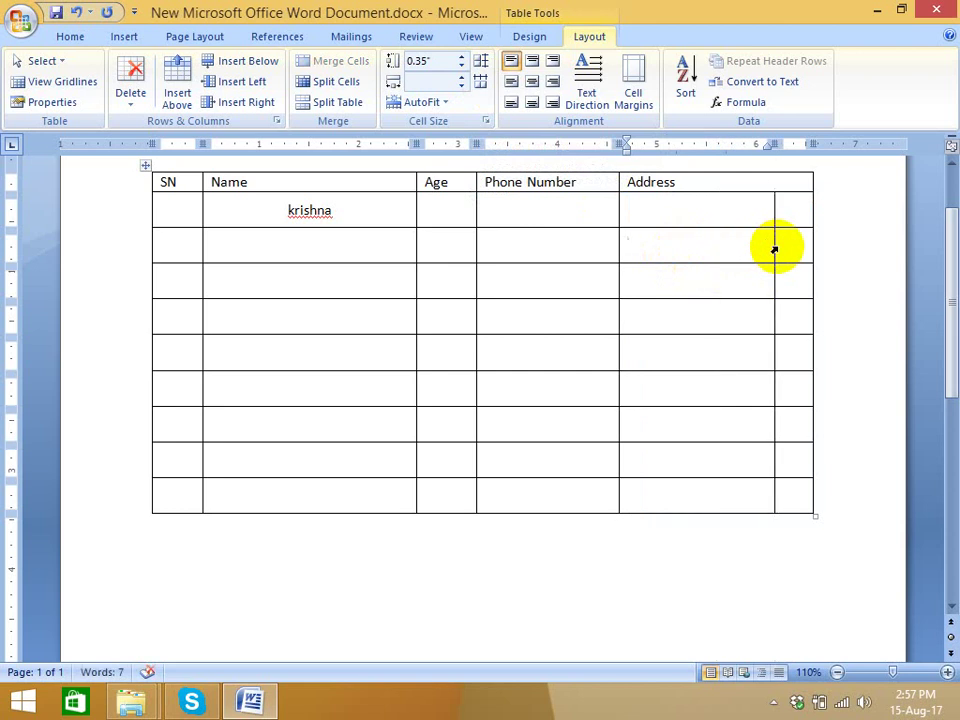
click(745, 215)
click(798, 210)
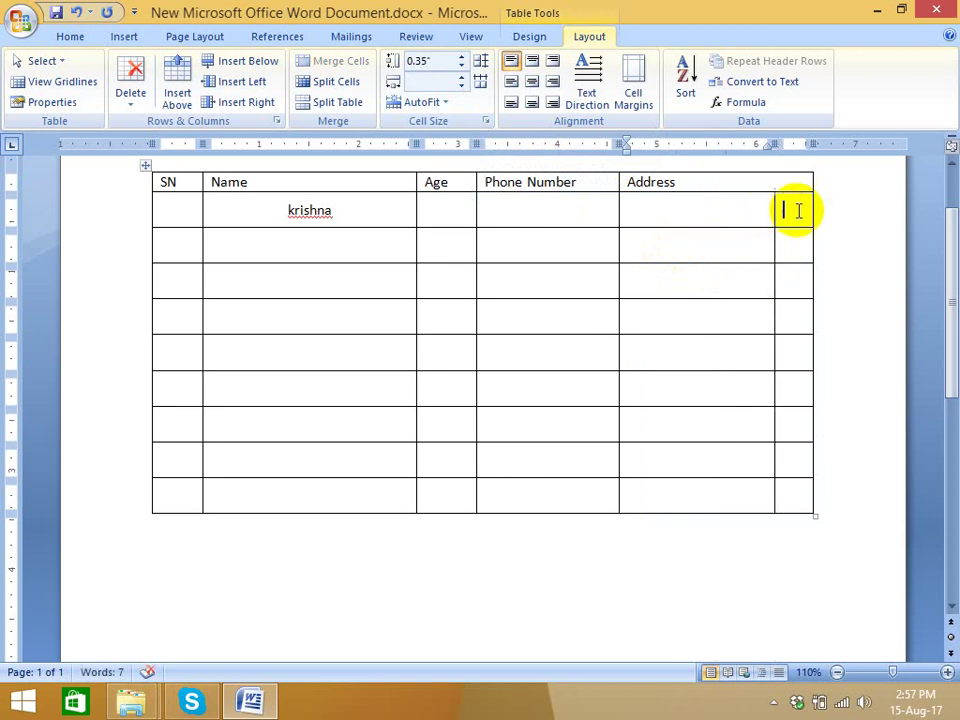
Step: Type 'width' below the table, then select the Address and last columns for layout changes
click(497, 566)
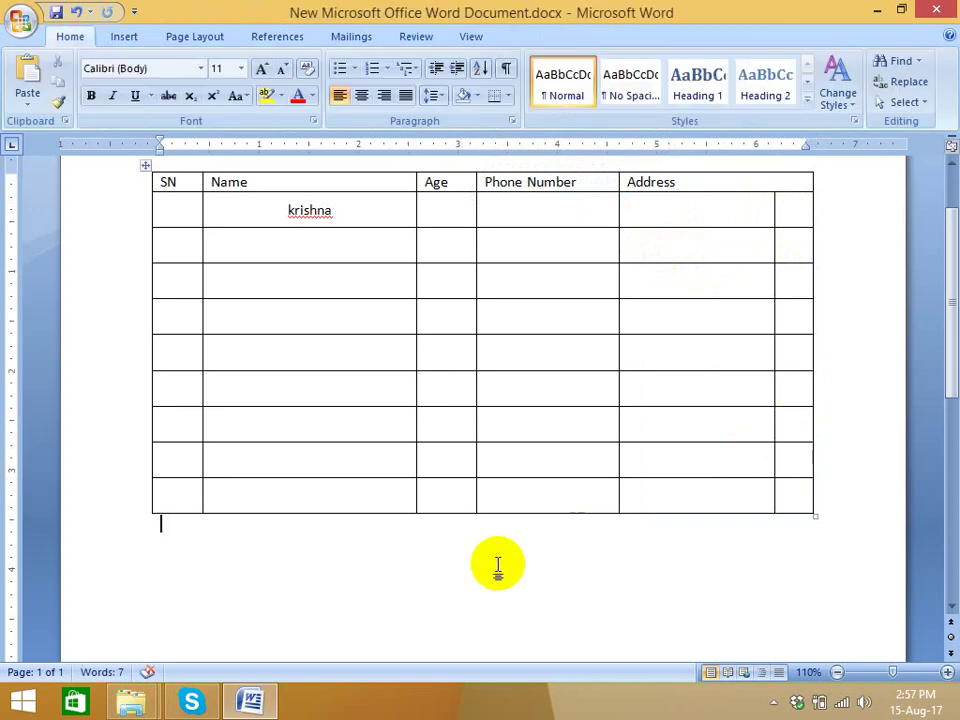
text(width)
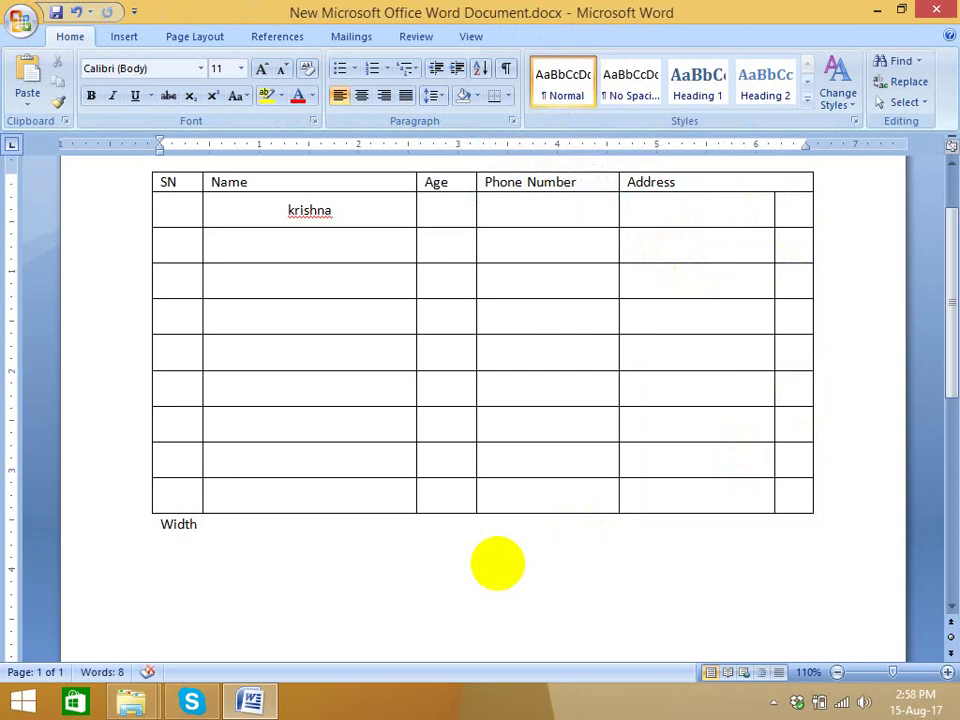
click(663, 202)
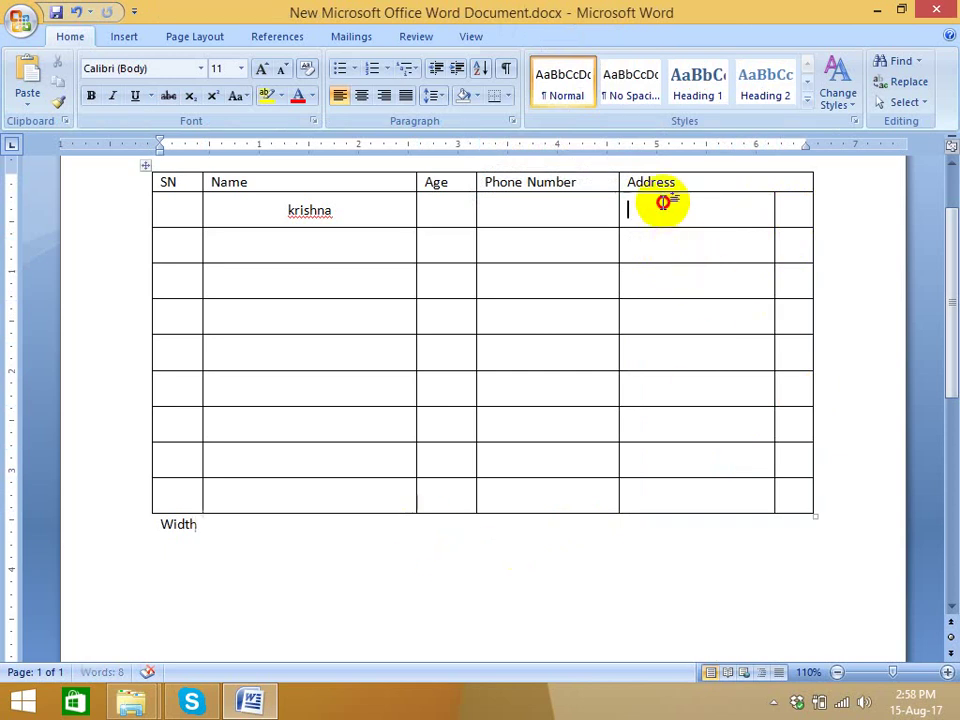
click(720, 218)
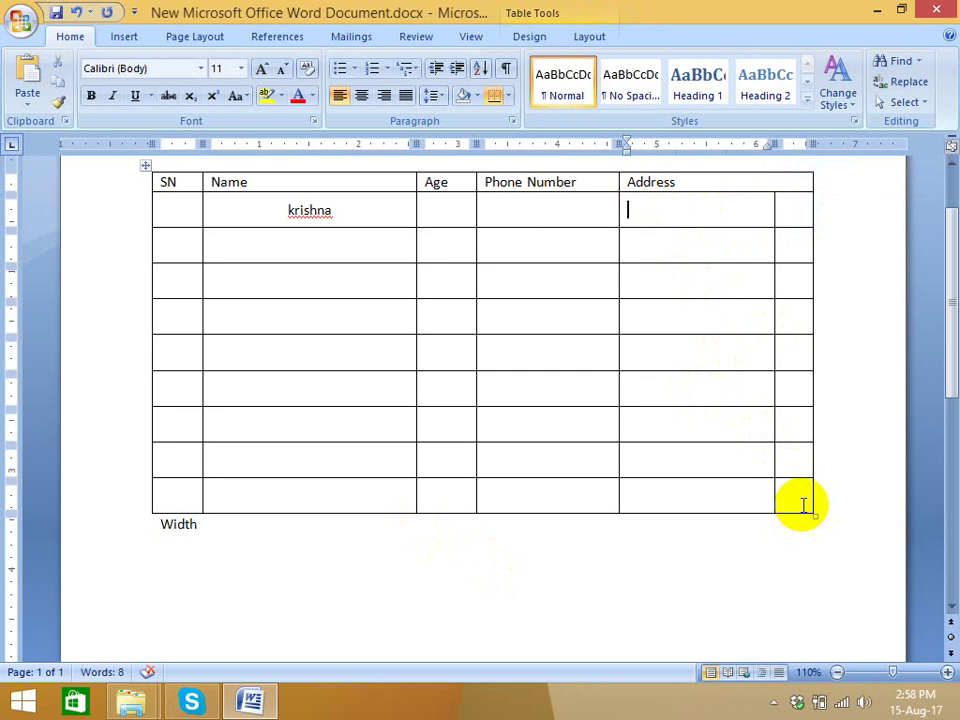
shift+click(803, 505)
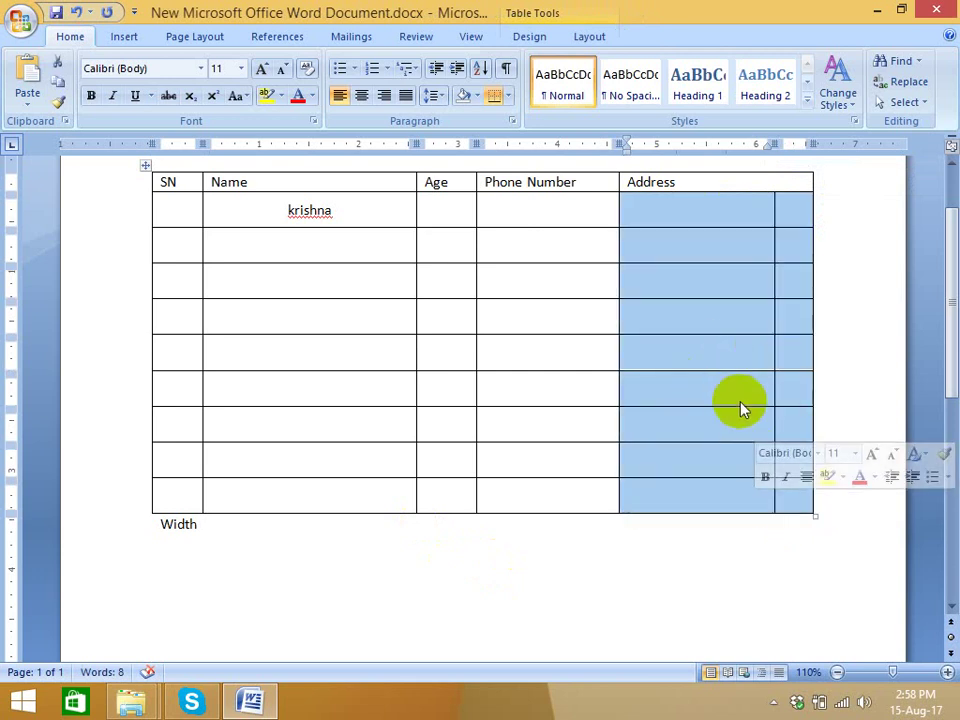
click(588, 38)
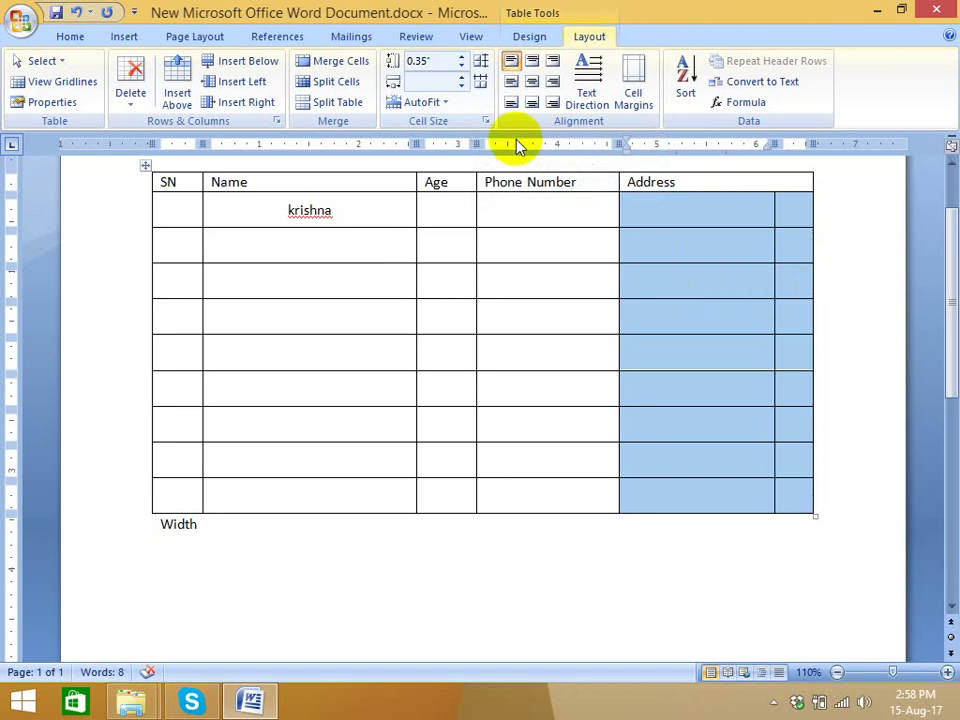
click(483, 88)
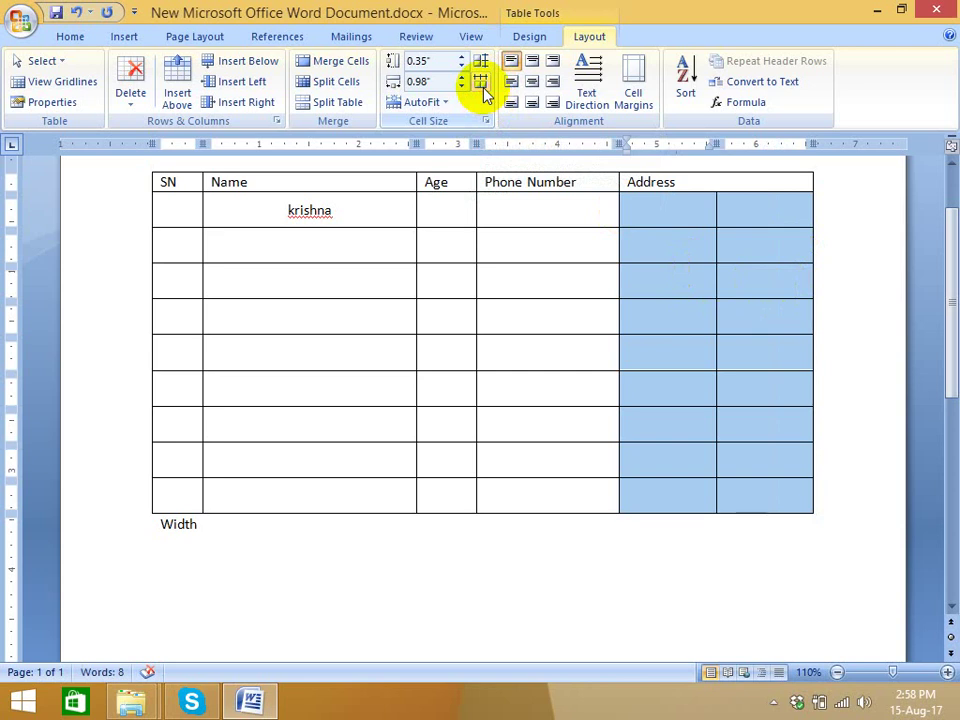
click(550, 200)
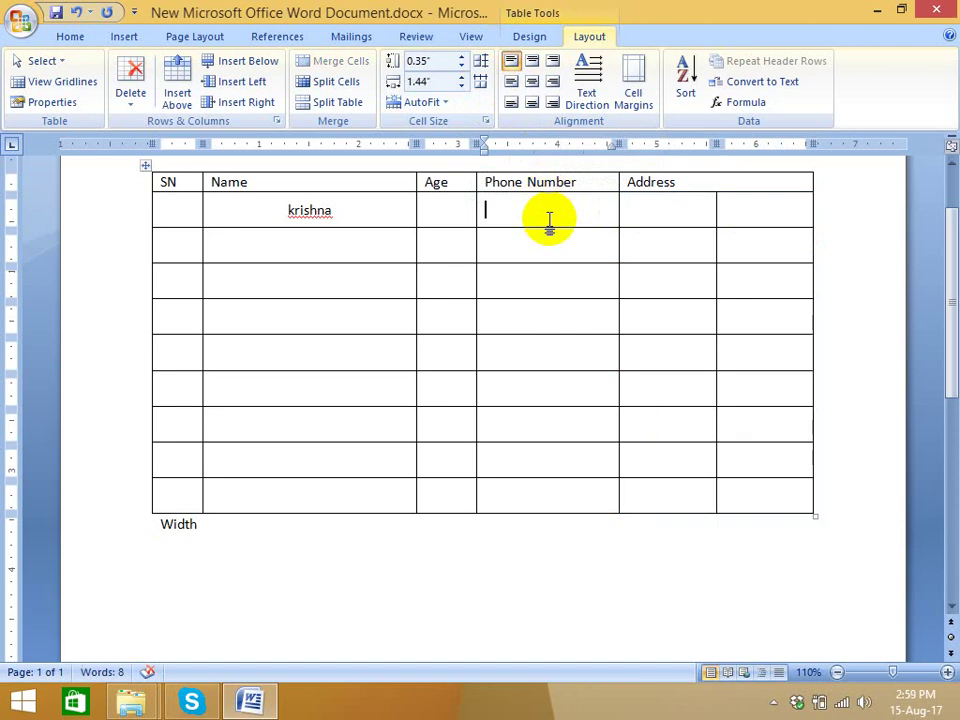
key(Return)
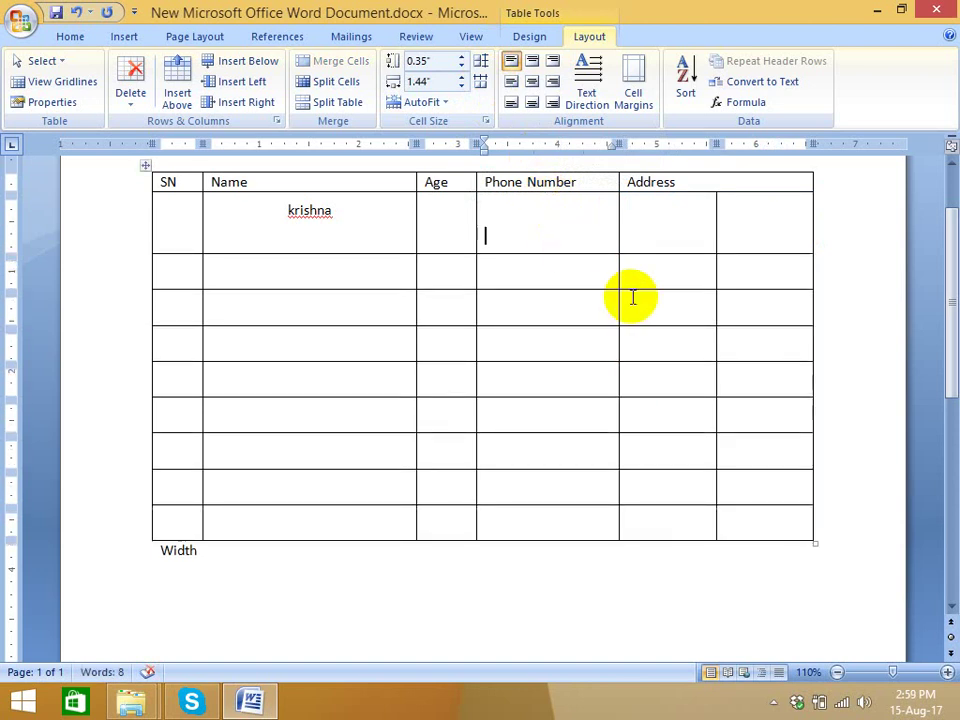
click(174, 214)
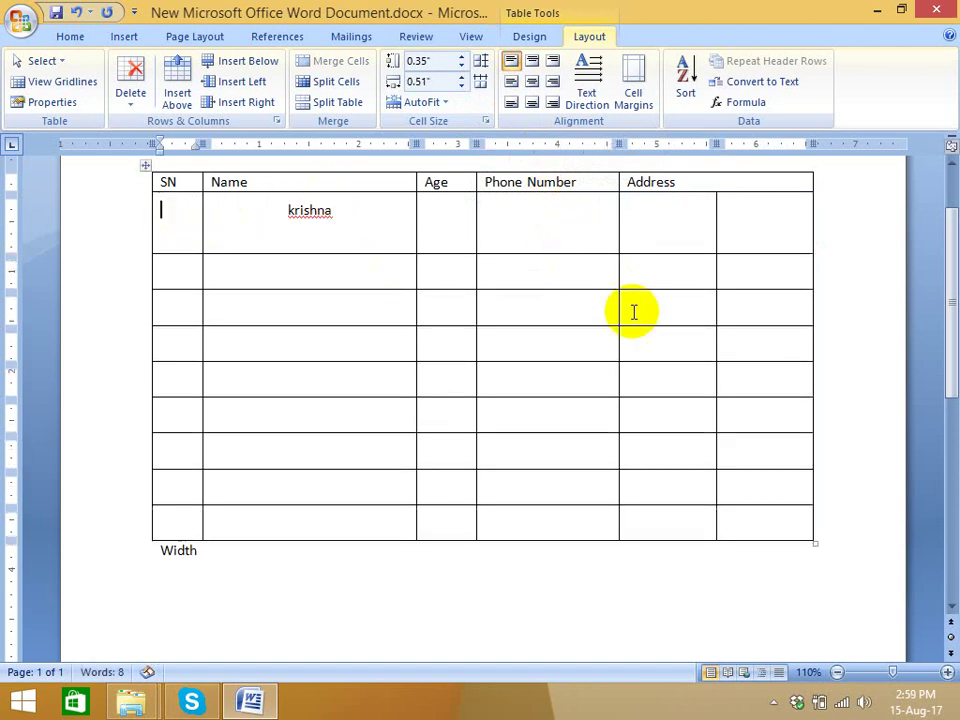
shift+click(797, 276)
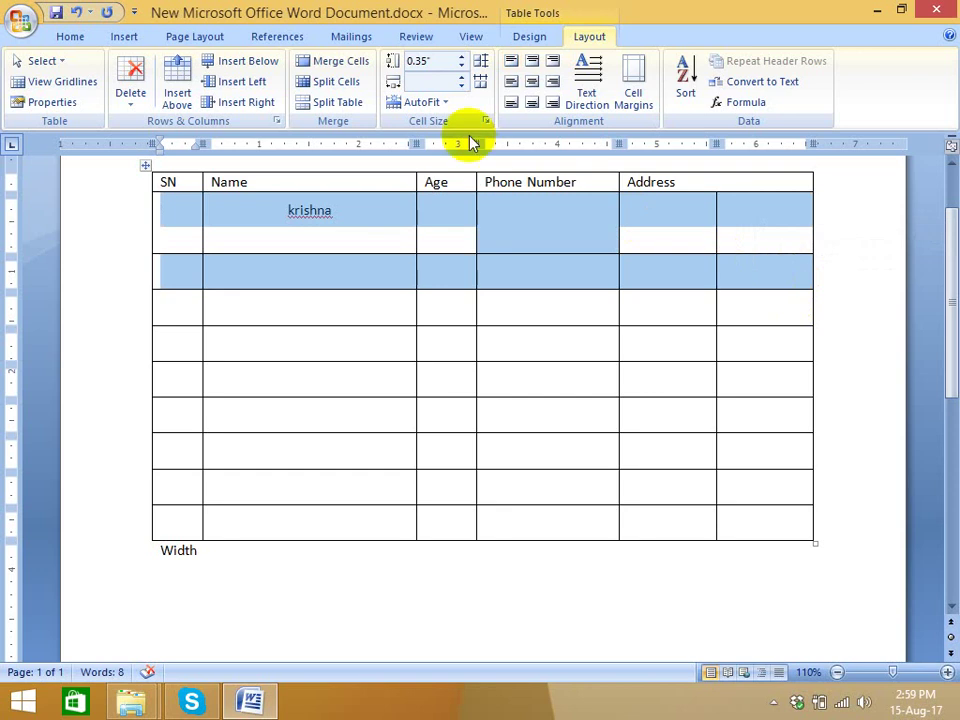
click(480, 66)
click(536, 321)
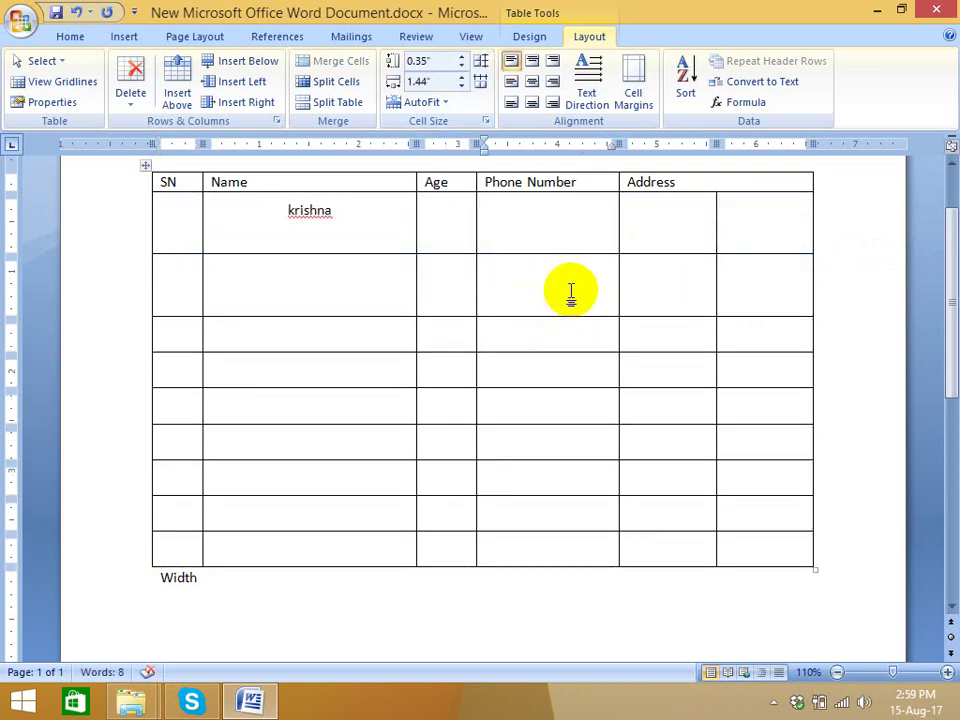
click(643, 300)
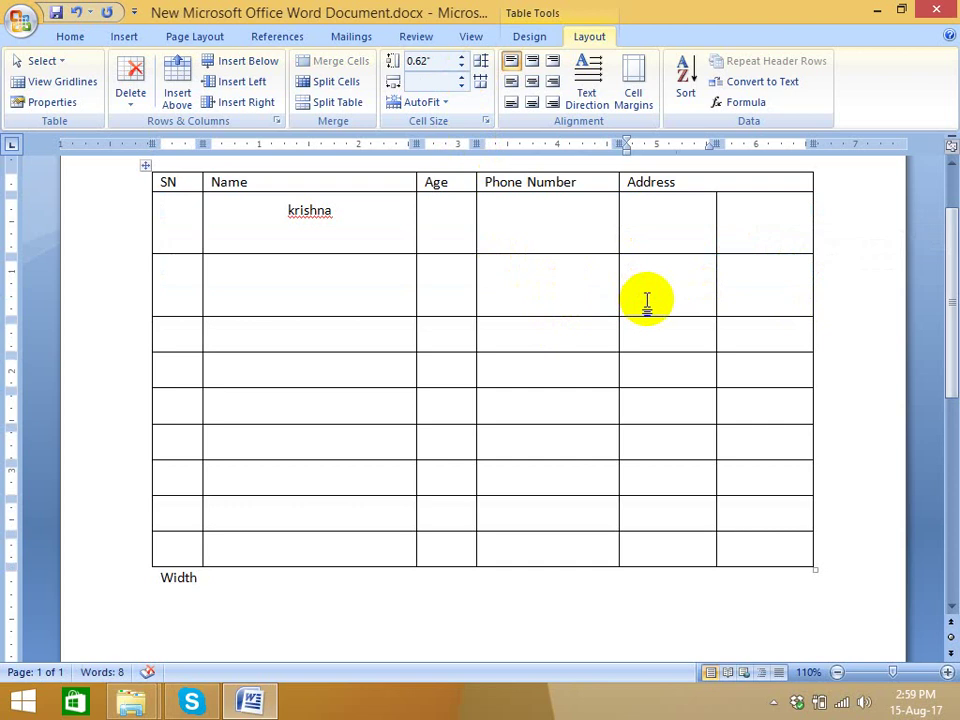
key(ctrl+z)
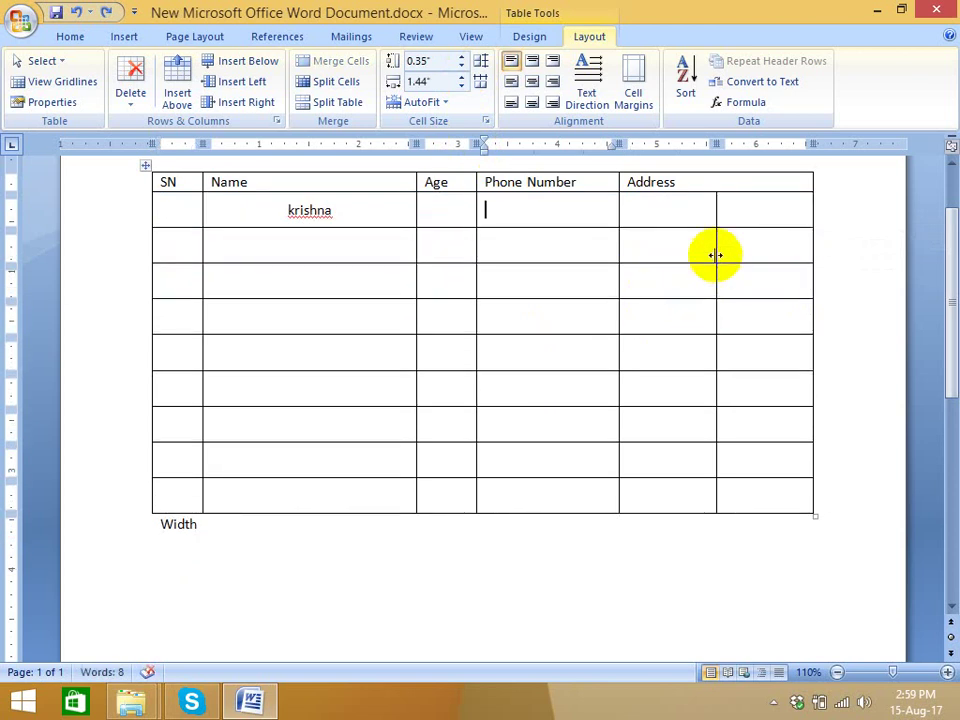
click(686, 253)
click(714, 253)
click(700, 255)
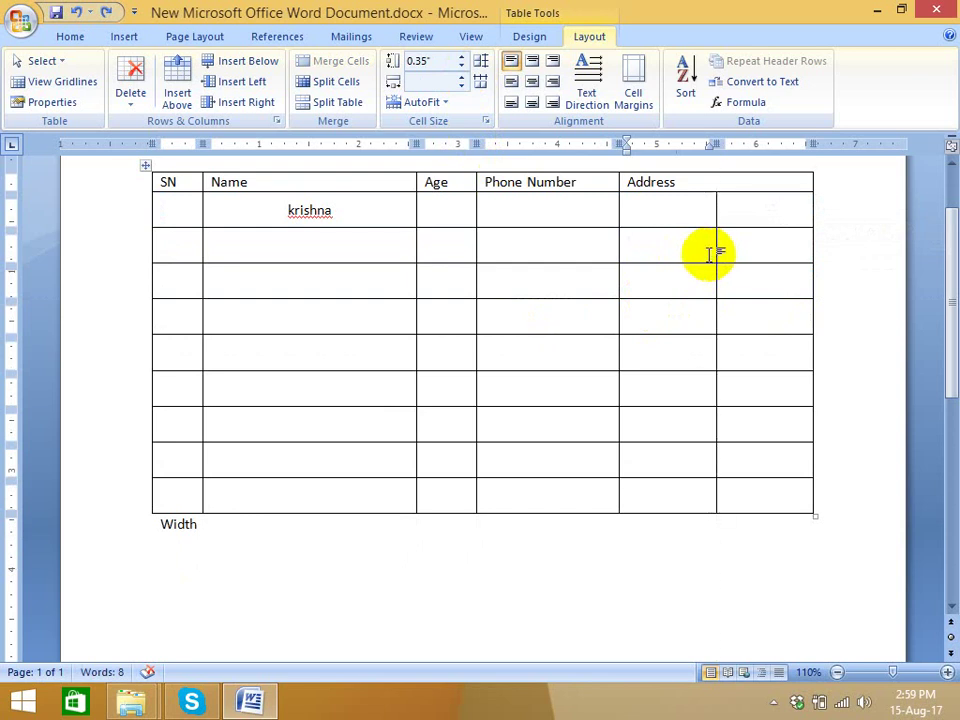
click(756, 250)
click(693, 250)
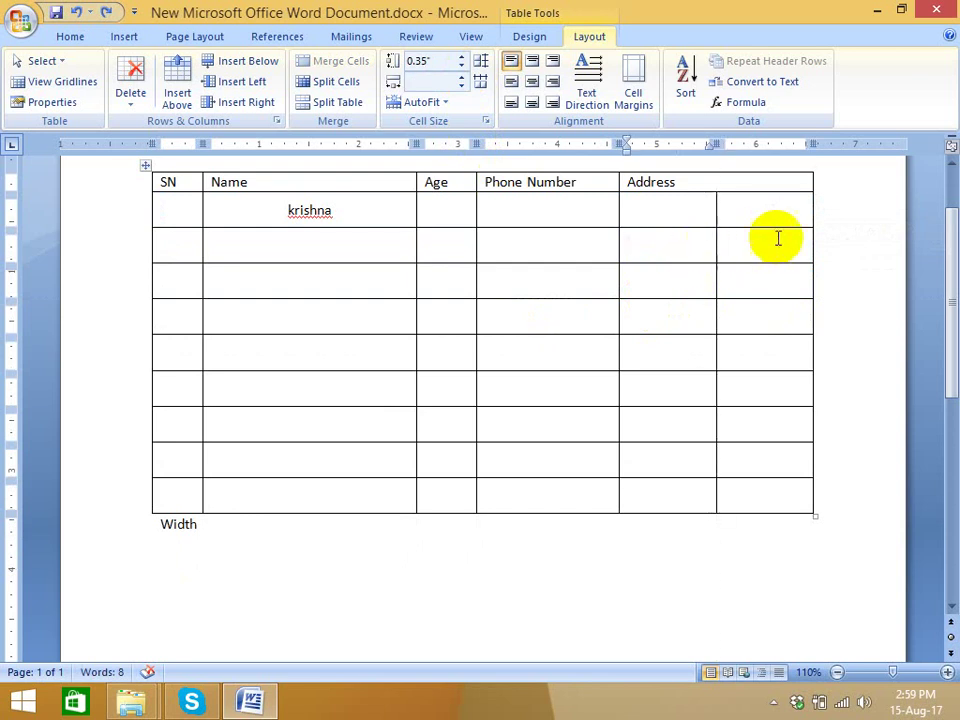
click(675, 244)
click(741, 246)
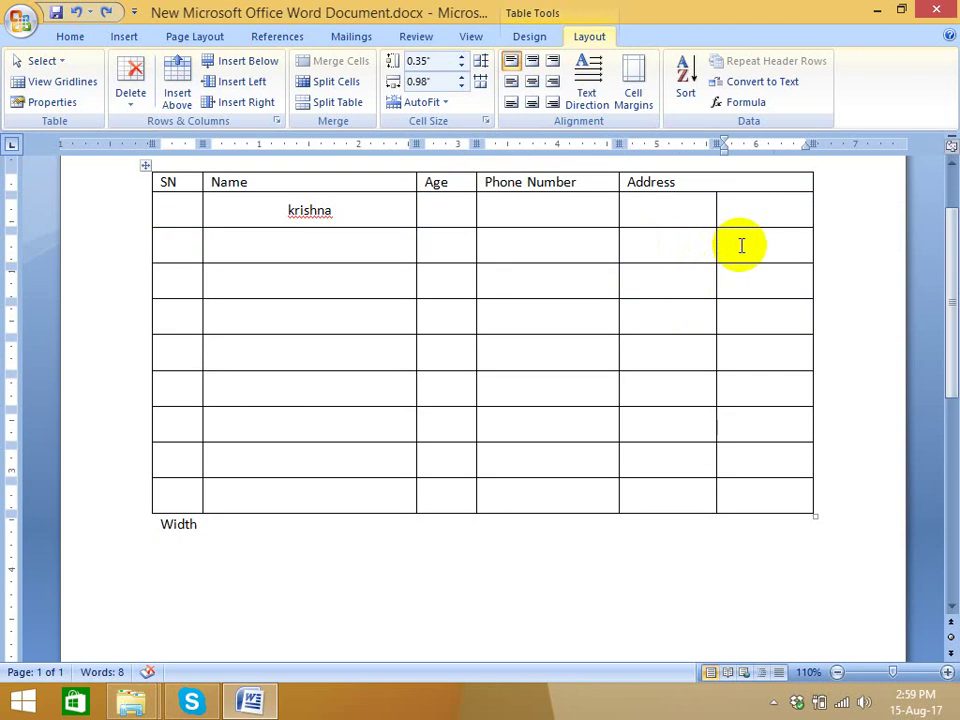
click(684, 250)
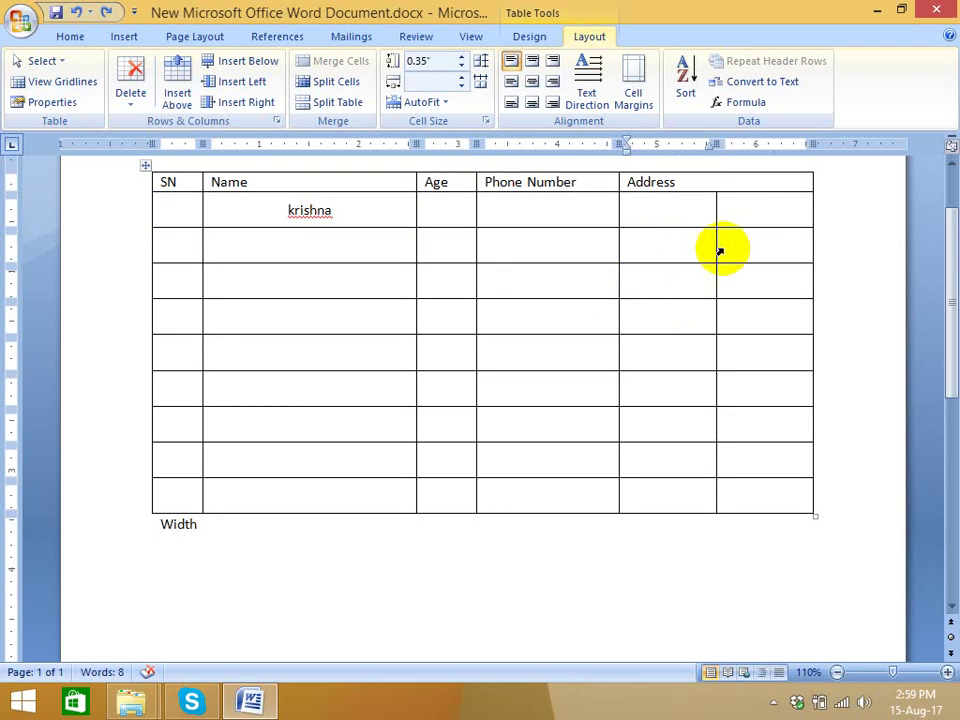
drag(714, 246, 731, 248)
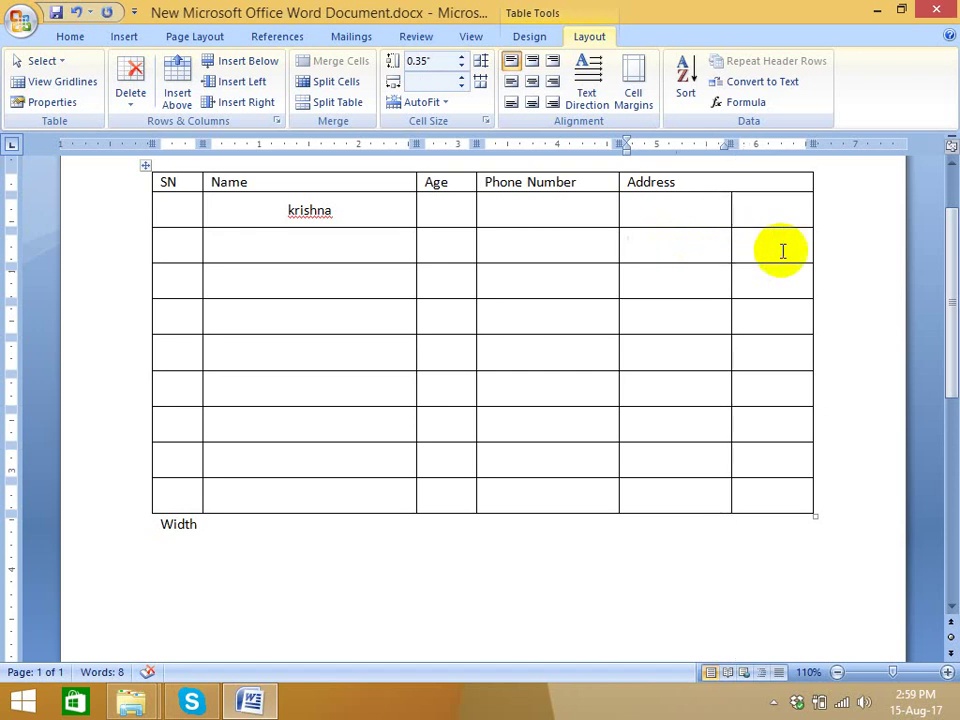
key(ctrl+z)
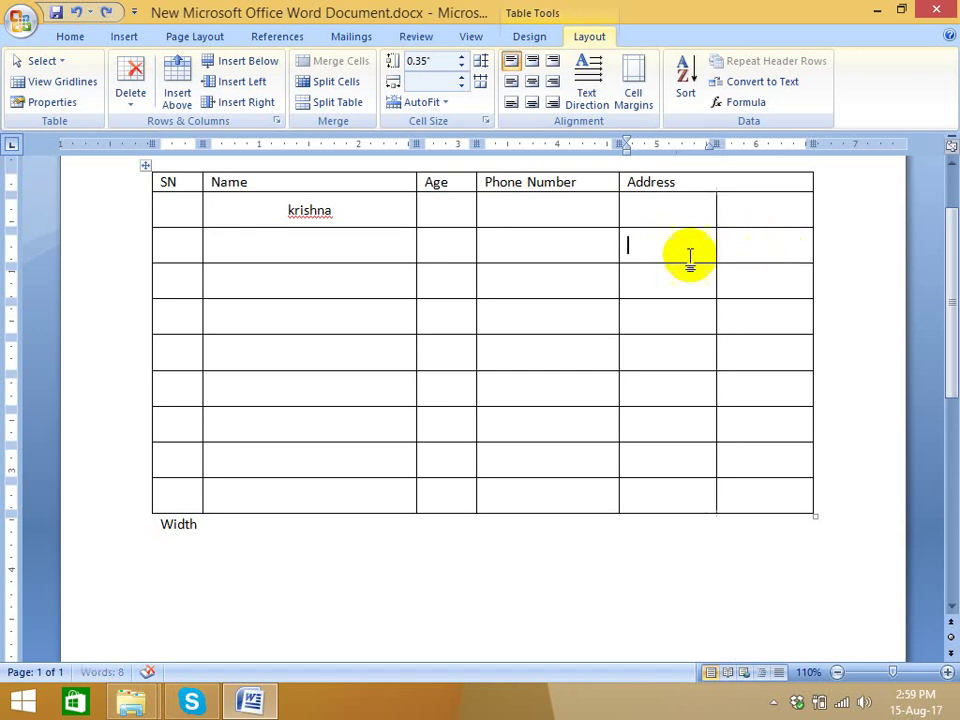
click(675, 223)
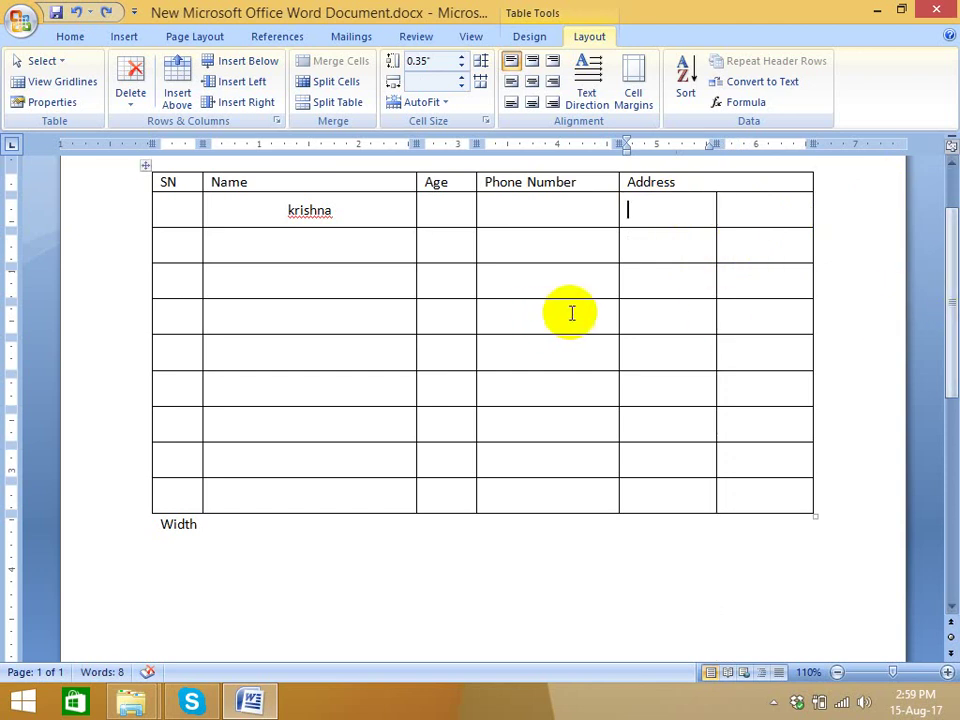
Step: Merge the Name cells of rows 2–5, then undo that merge with Ctrl+Z
drag(285, 246, 301, 347)
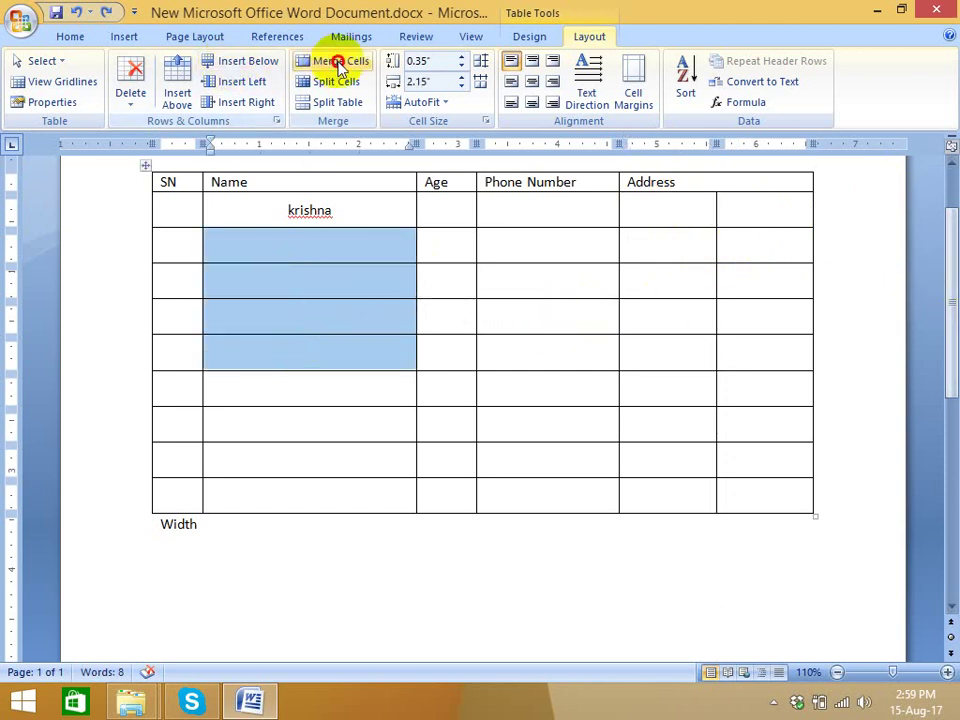
click(336, 62)
click(349, 317)
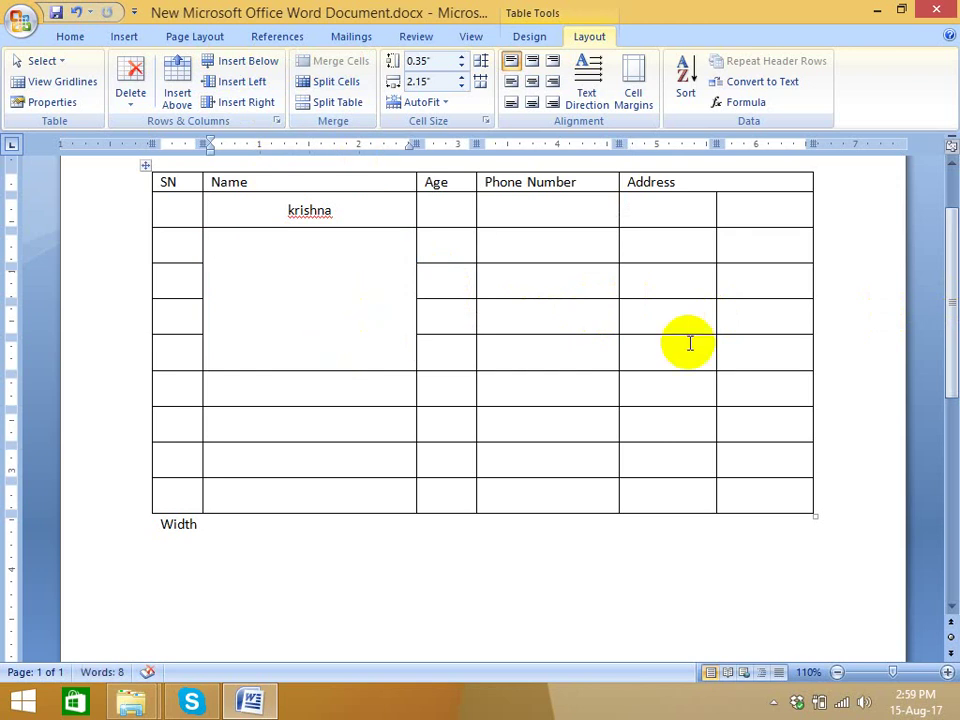
key(ctrl+z)
key(ctrl+z)
Step: Try selecting the Name cells of rows 2–5, clearing an accidental selection inside krishna
click(579, 384)
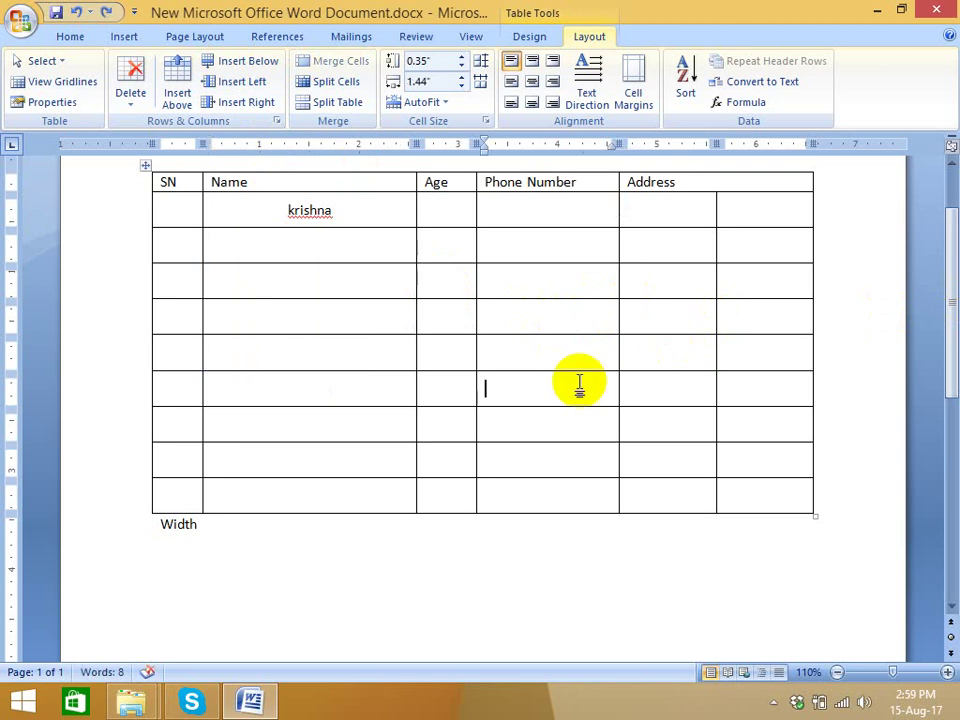
click(249, 249)
click(356, 341)
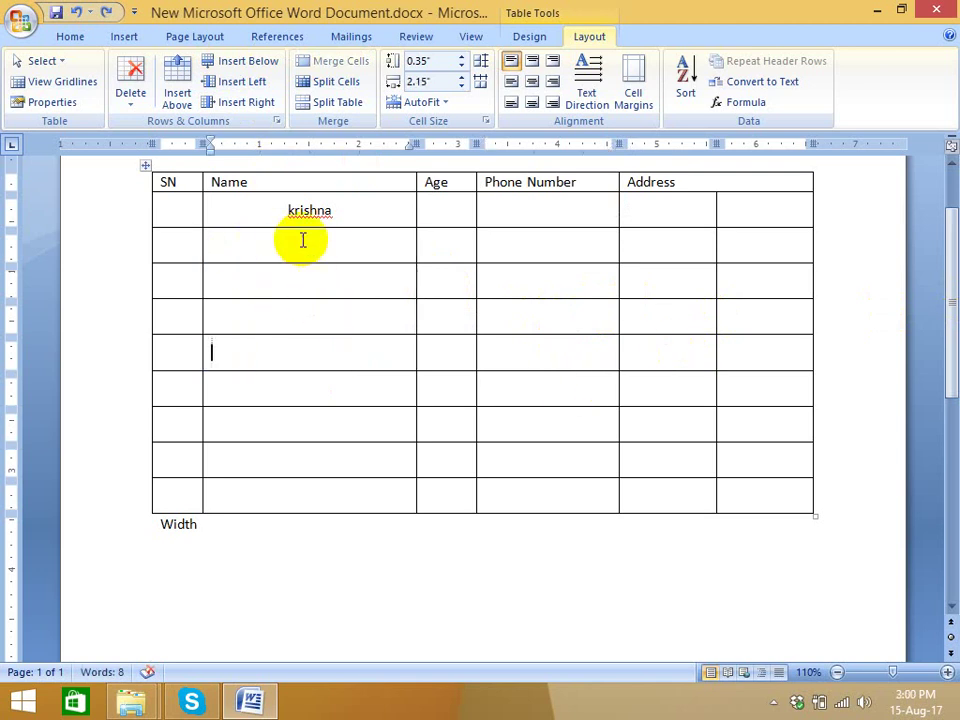
click(301, 240)
drag(301, 240, 305, 354)
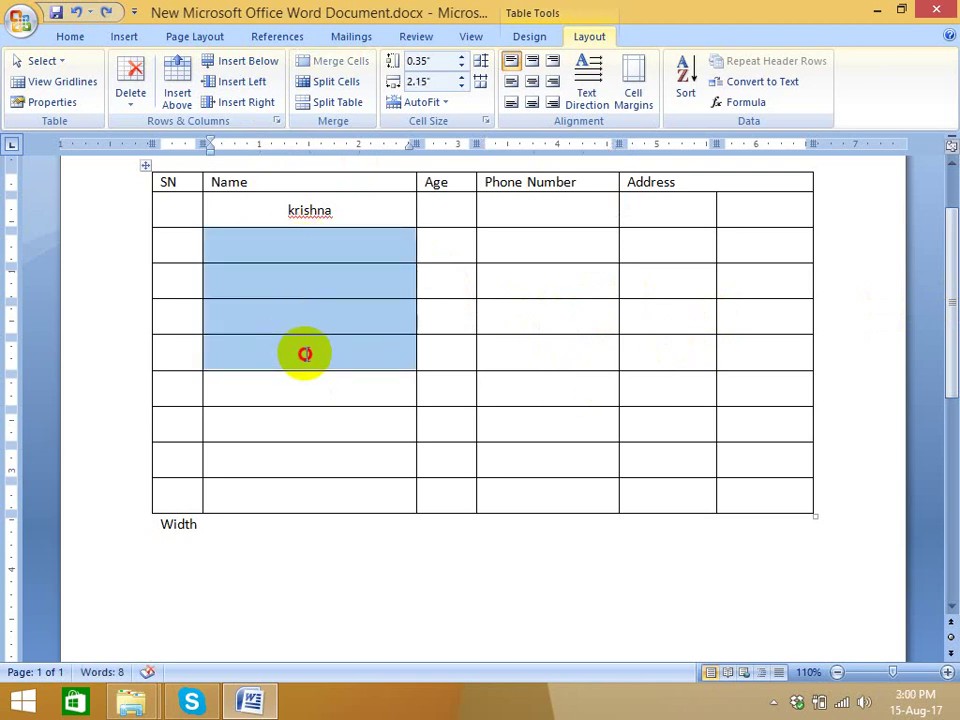
click(390, 327)
click(240, 254)
click(315, 283)
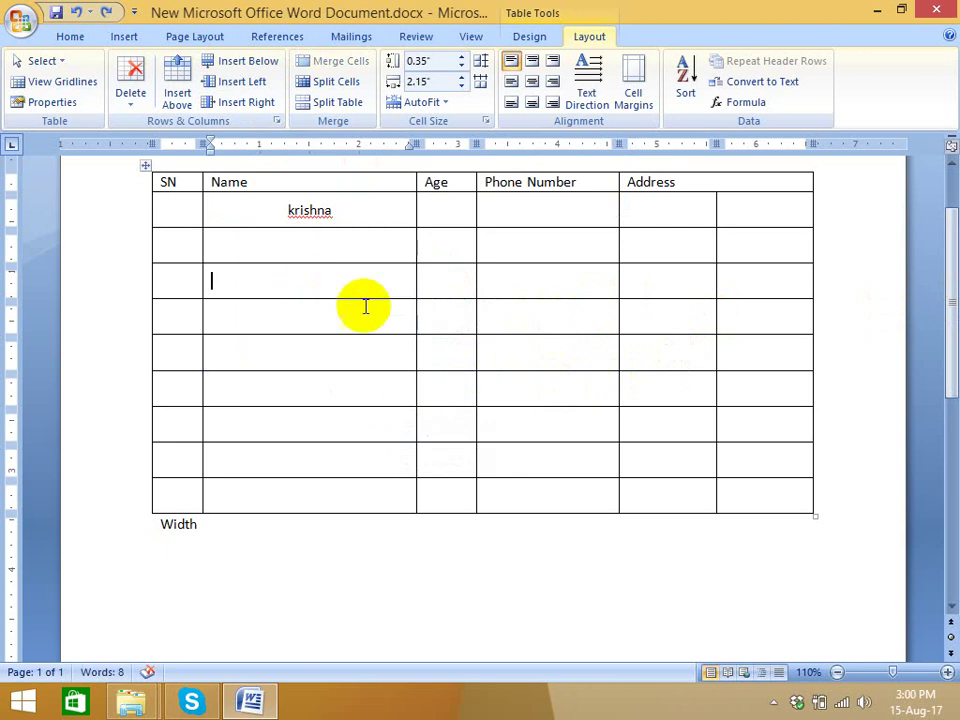
drag(285, 211, 309, 211)
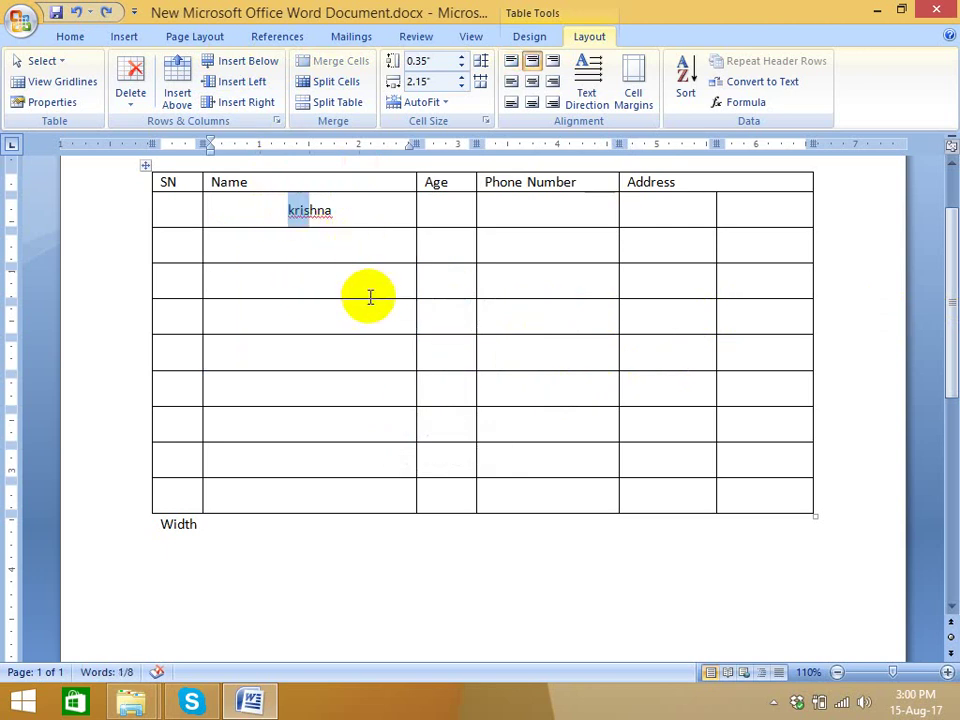
click(360, 297)
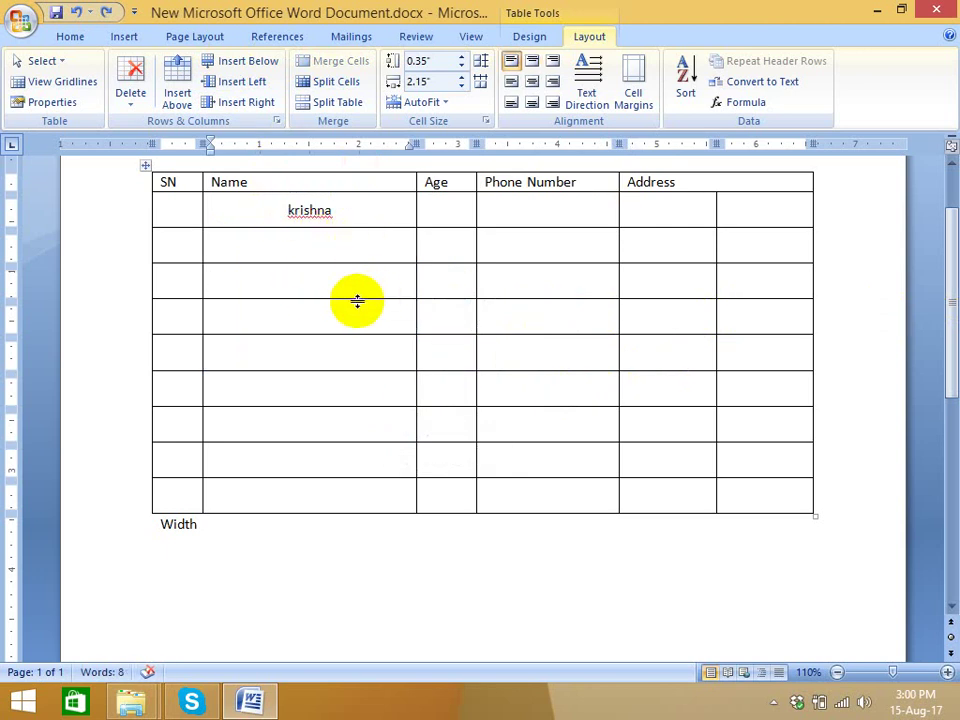
Step: Select the Name cells of rows 2 through 6 as one block
click(261, 242)
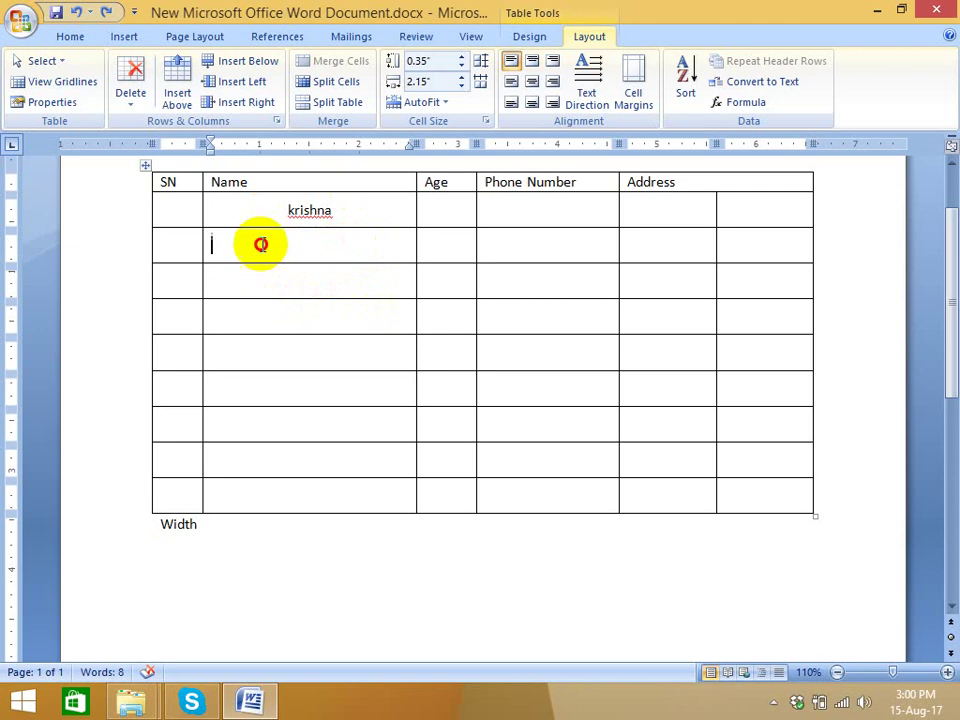
double_click(335, 388)
shift+click(335, 393)
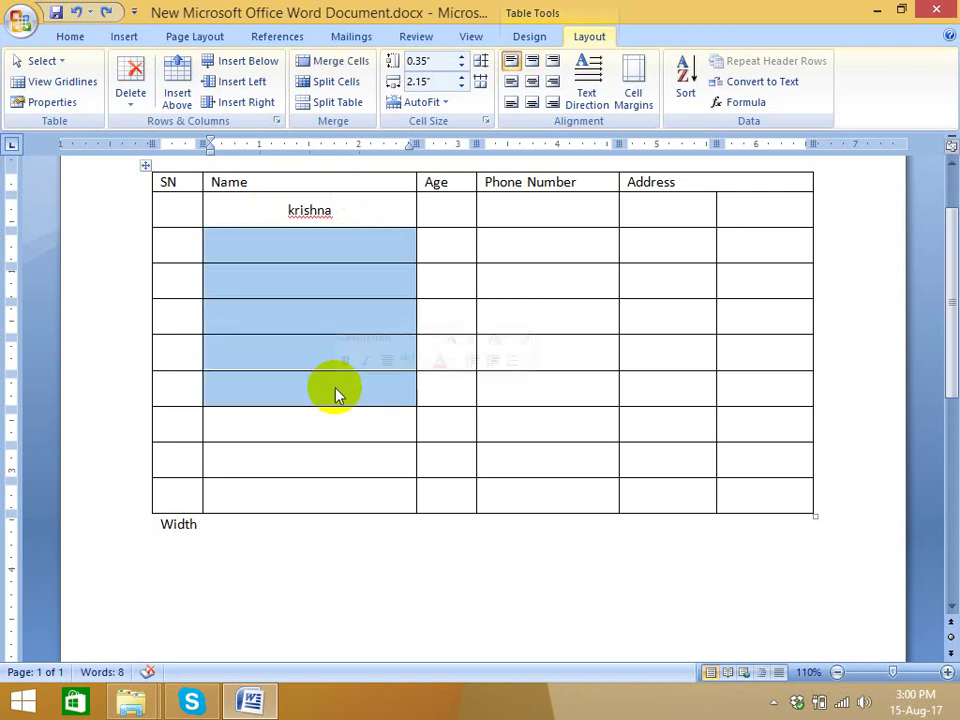
click(335, 390)
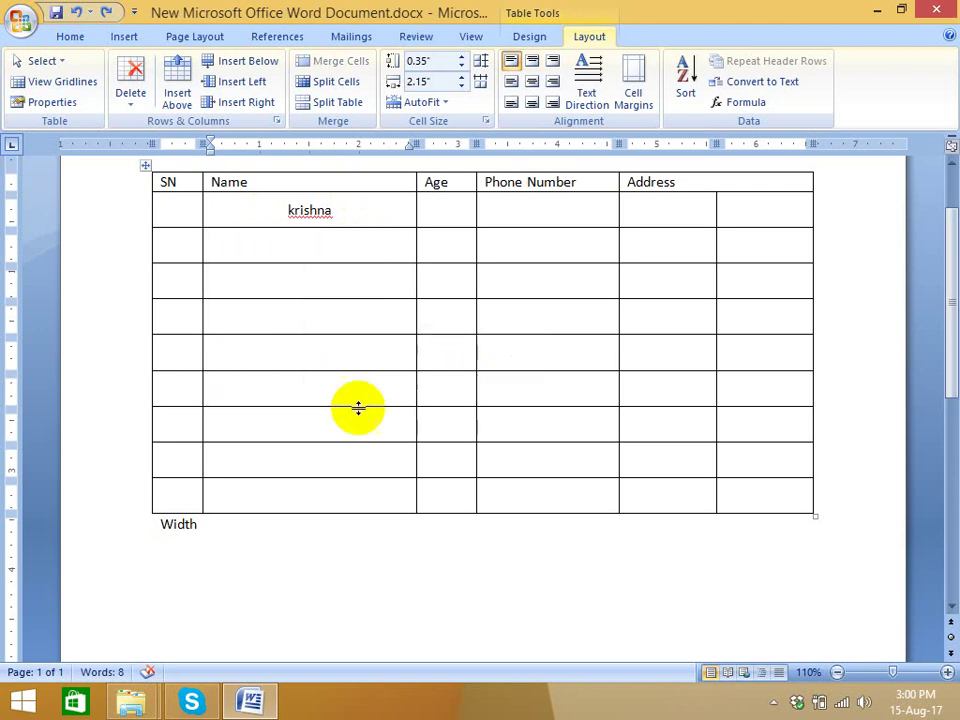
drag(259, 244, 281, 373)
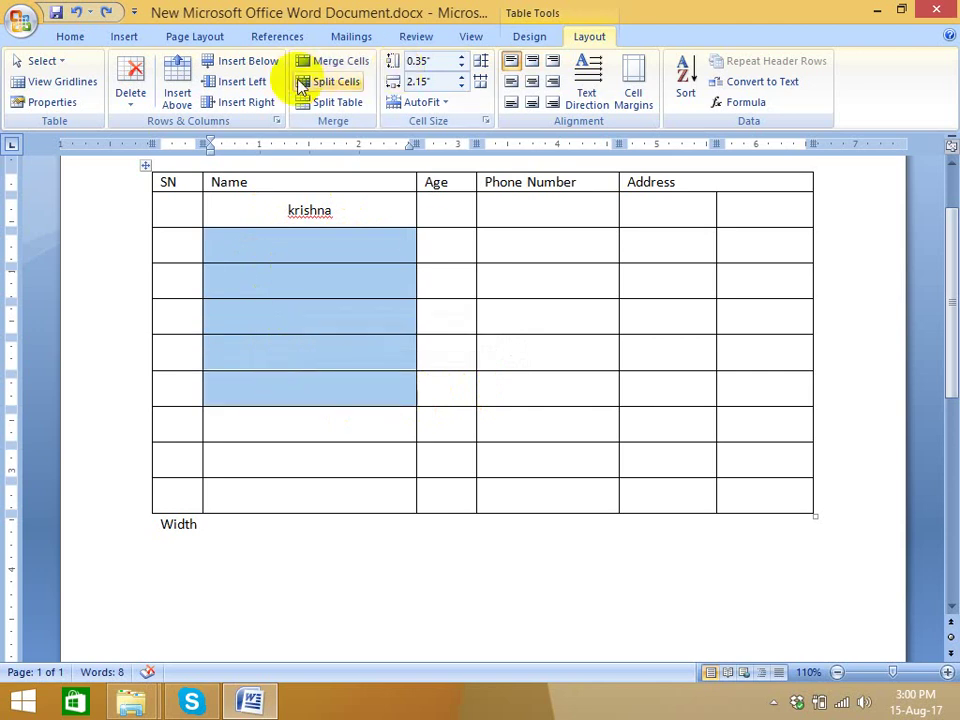
Step: Merge the selected Name cells and type 'Official Cost', fixing the spelling via suggestions
click(325, 62)
click(302, 327)
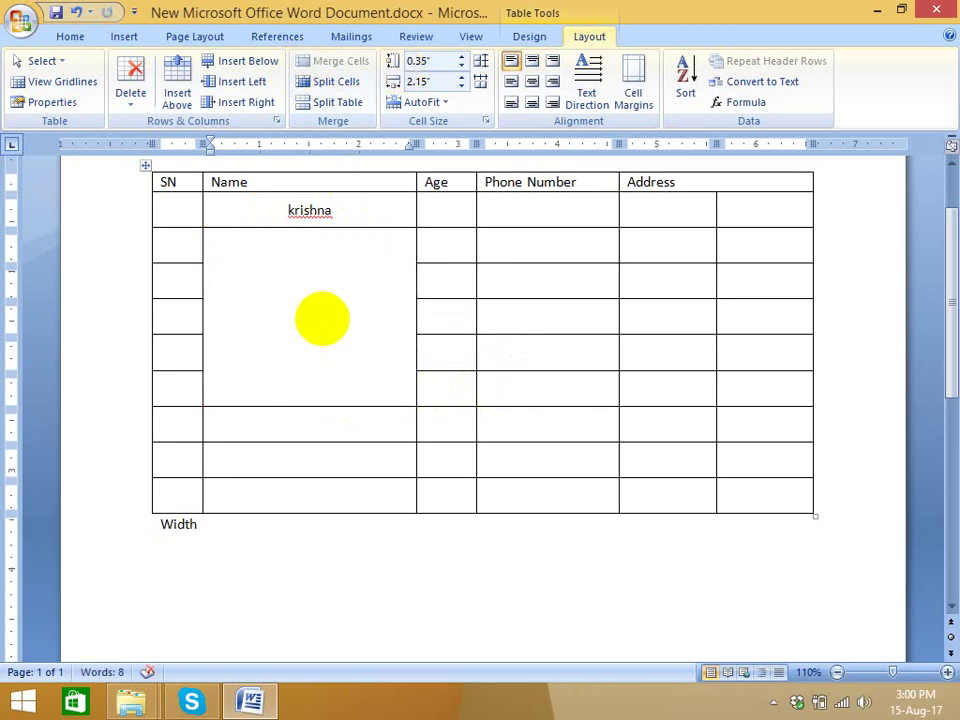
text(Tr)
key(BackSpace)
key(BackSpace)
text(ff)
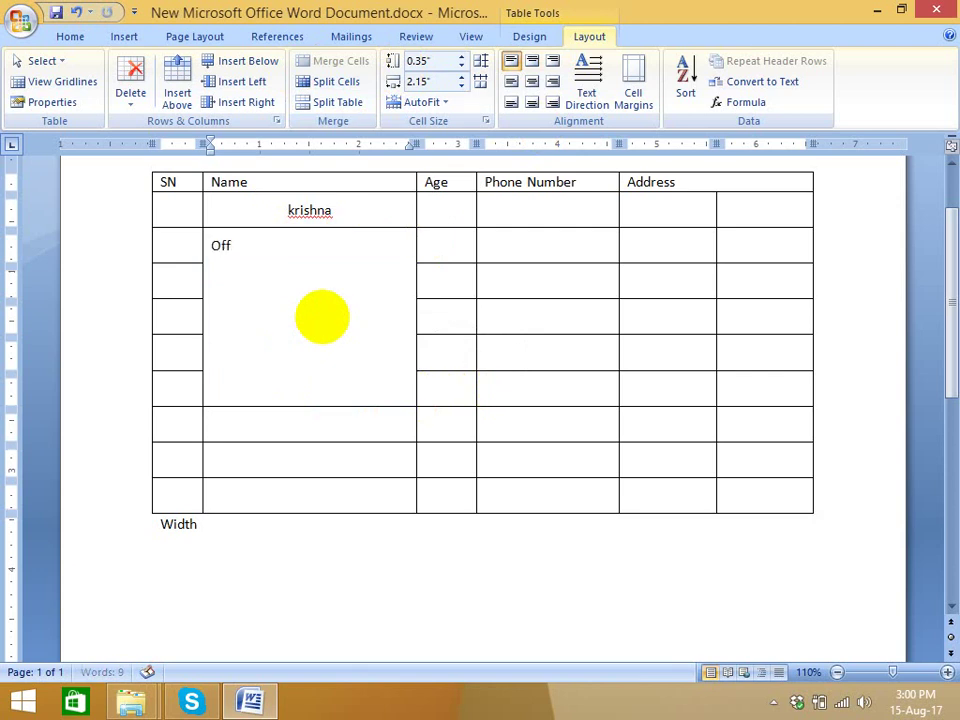
text(ical)
key(BackSpace)
key(BackSpace)
text(cial)
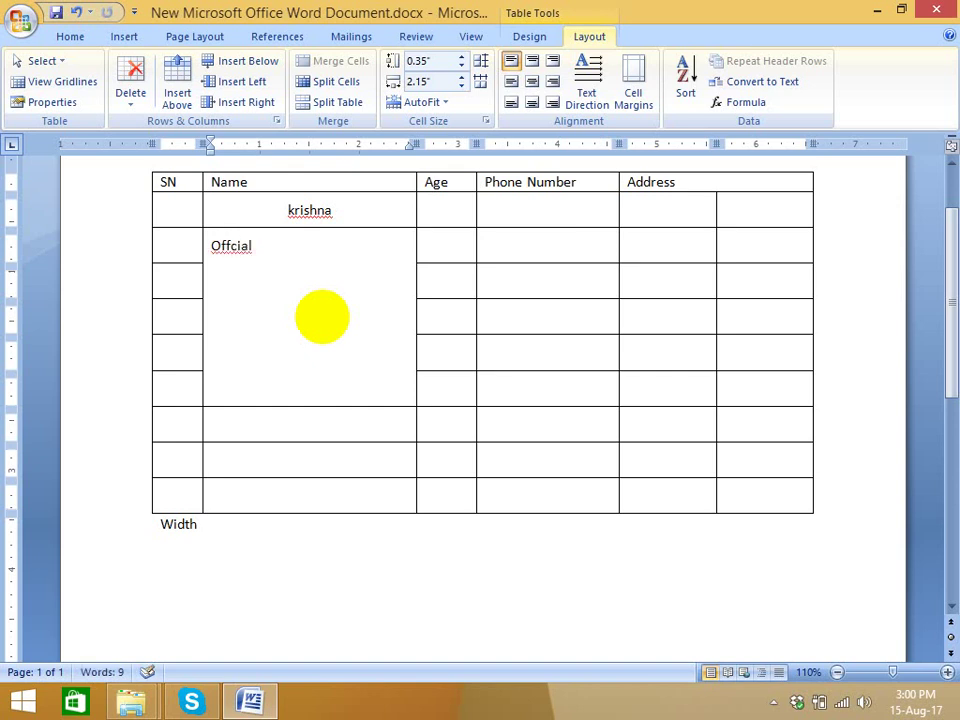
right_click(250, 248)
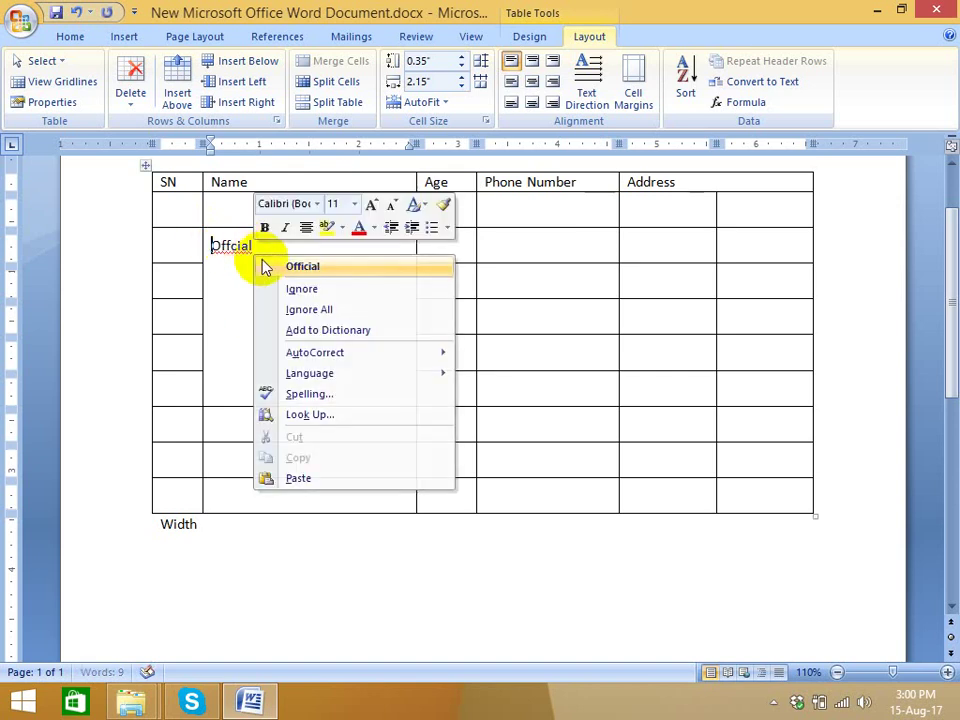
click(300, 266)
text(Cos)
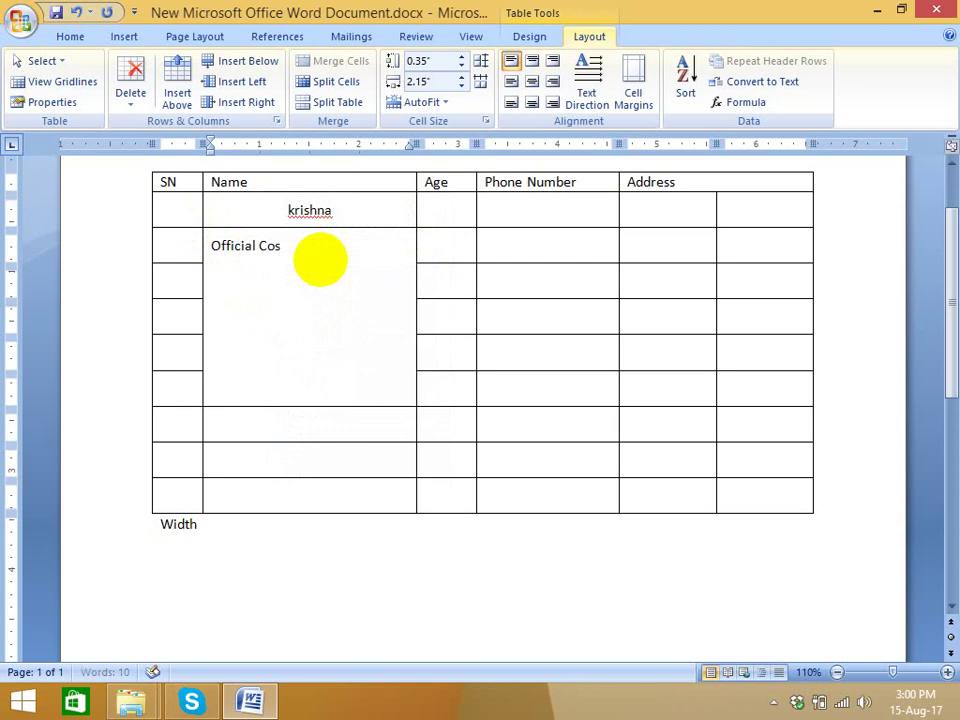
text(t)
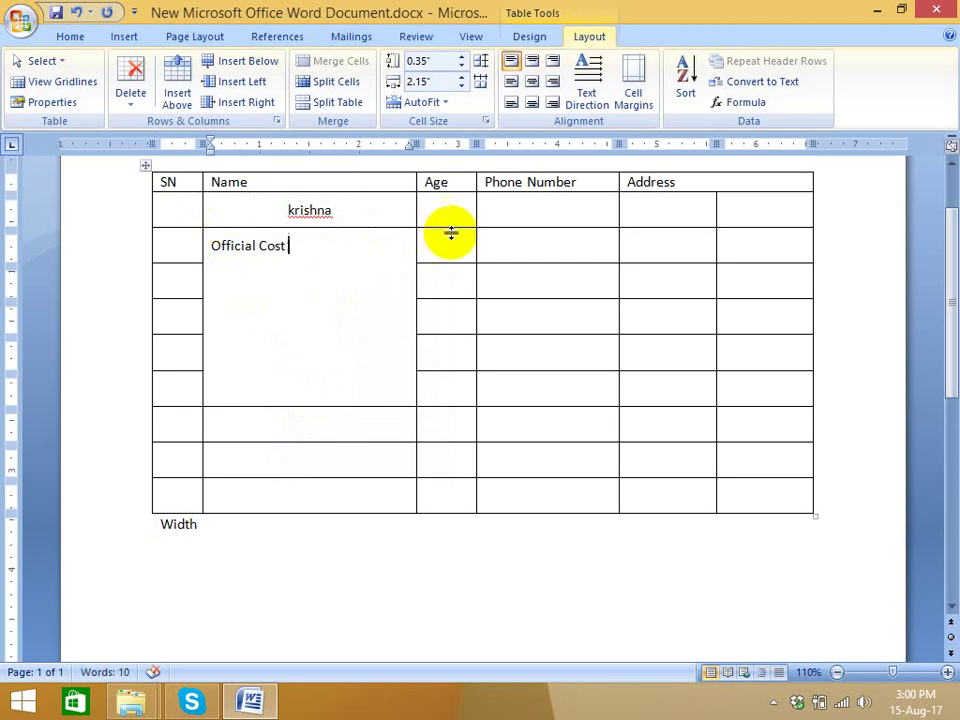
Step: Widen the Age column and delete the Age, Phone Number, Address headers and krishna
click(458, 222)
drag(489, 208, 514, 208)
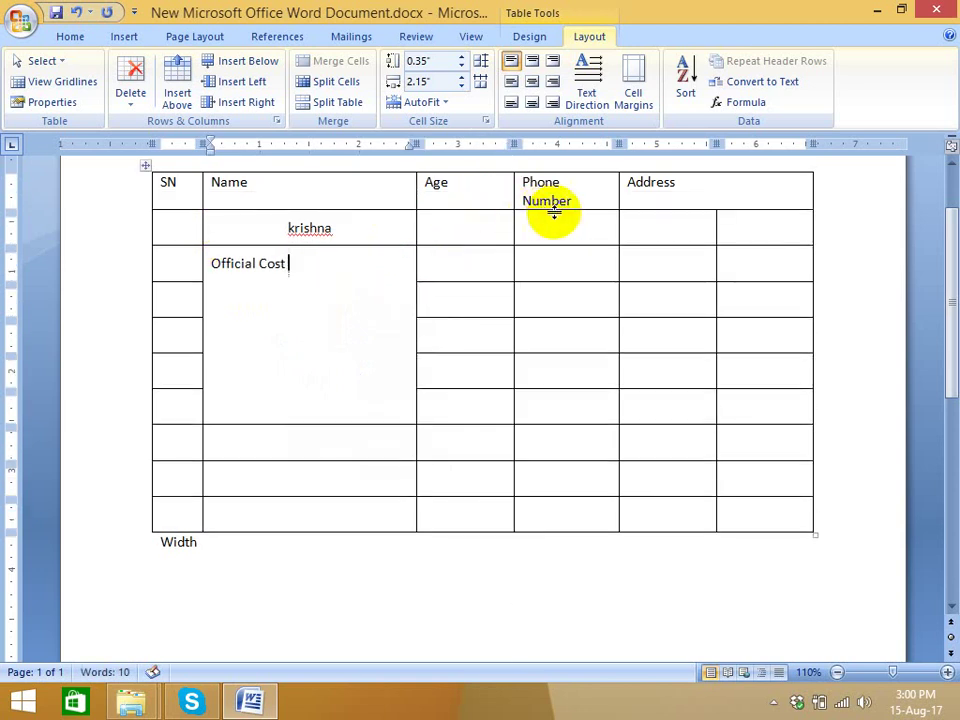
drag(436, 185, 718, 186)
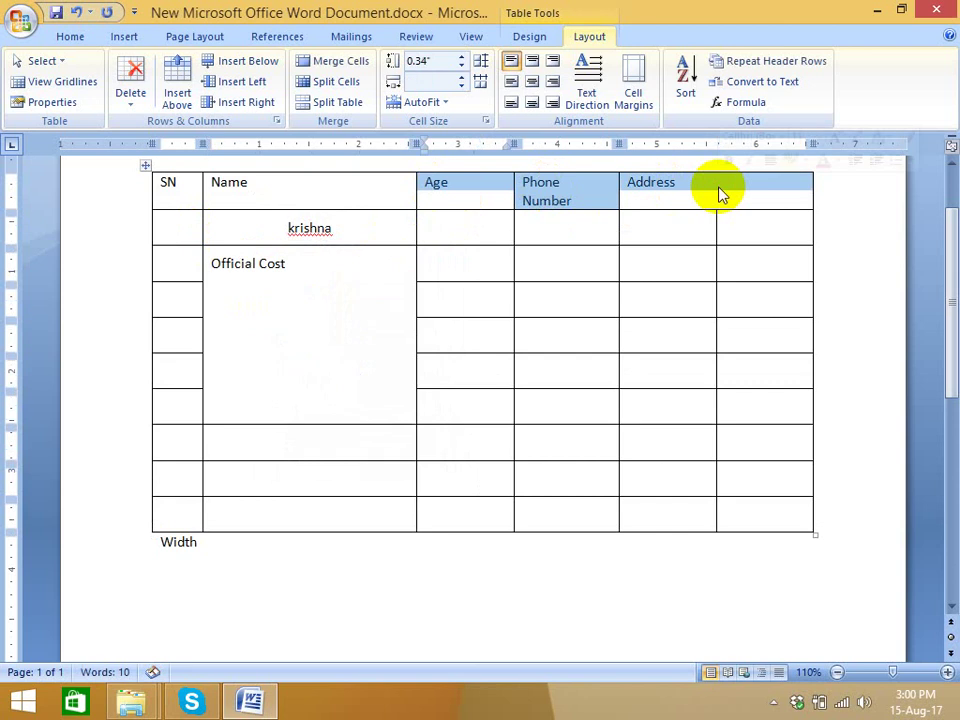
key(Delete)
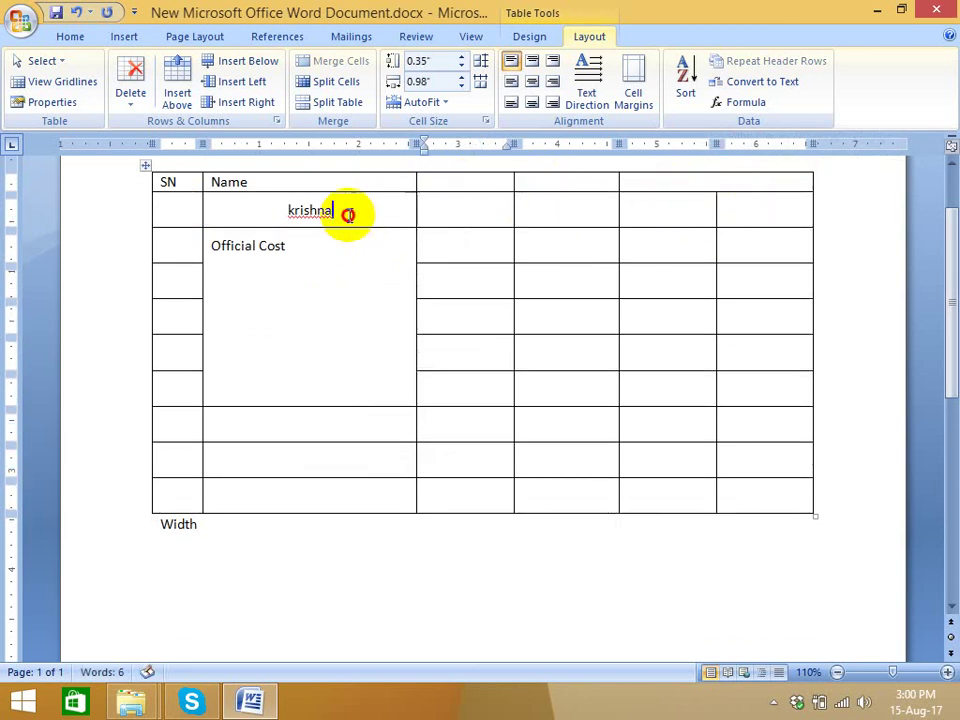
drag(343, 210, 189, 214)
double_click(281, 211)
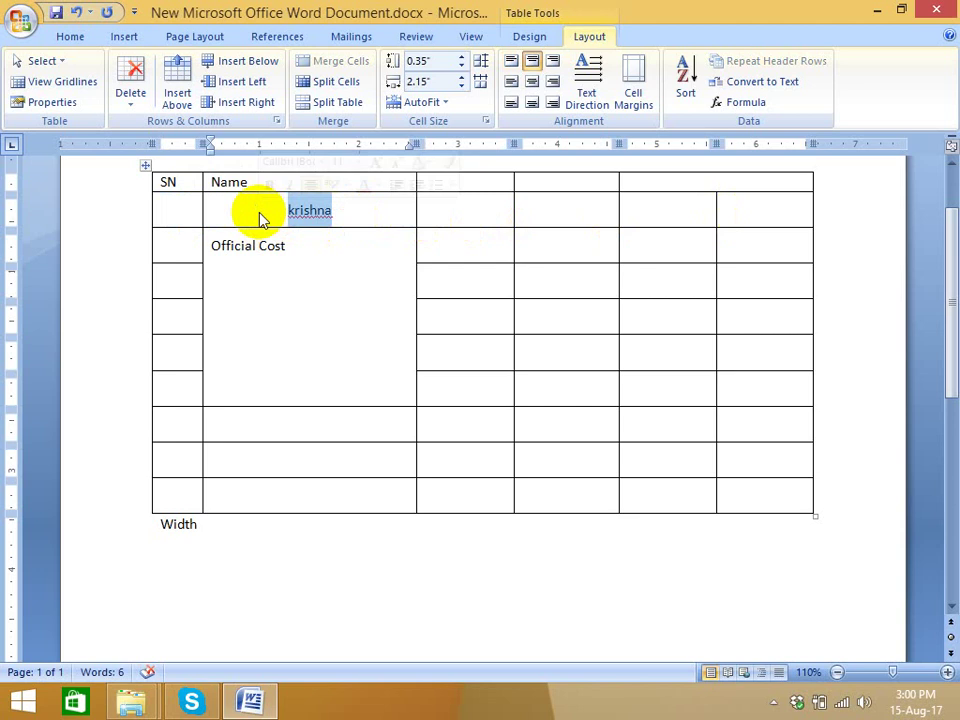
key(Delete)
Step: Move through the cells of the Official Cost row and its merged cell
click(246, 268)
click(478, 210)
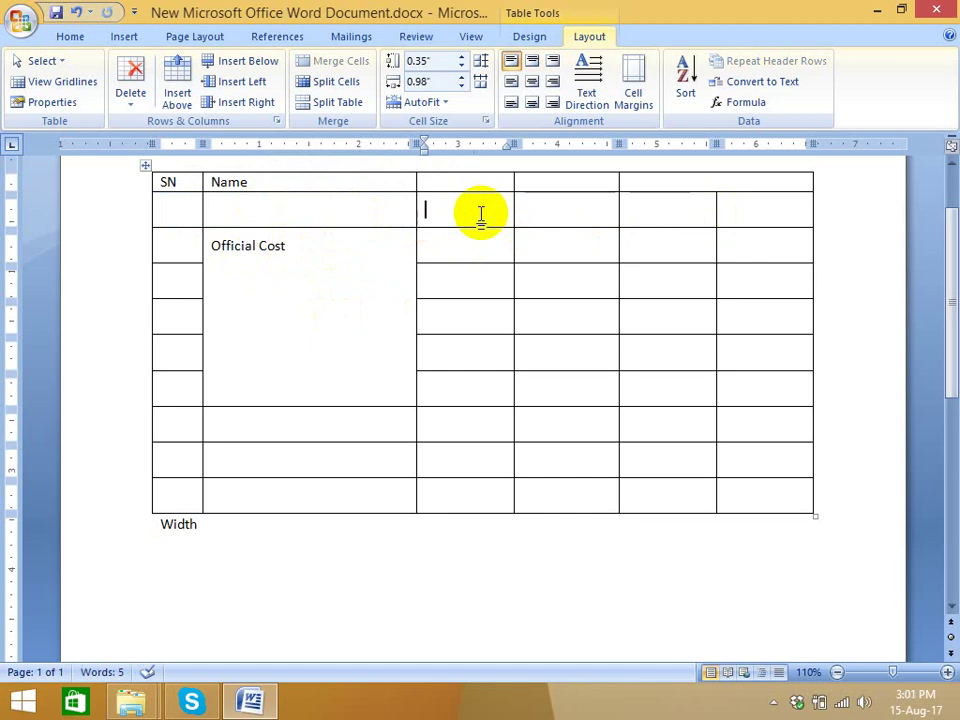
click(223, 245)
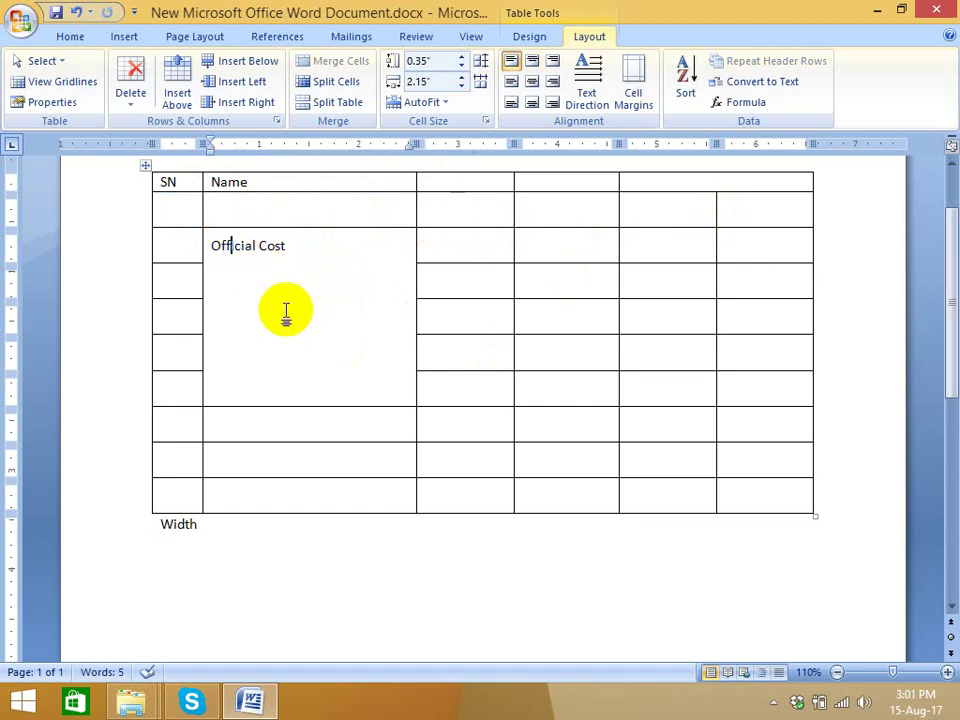
click(316, 242)
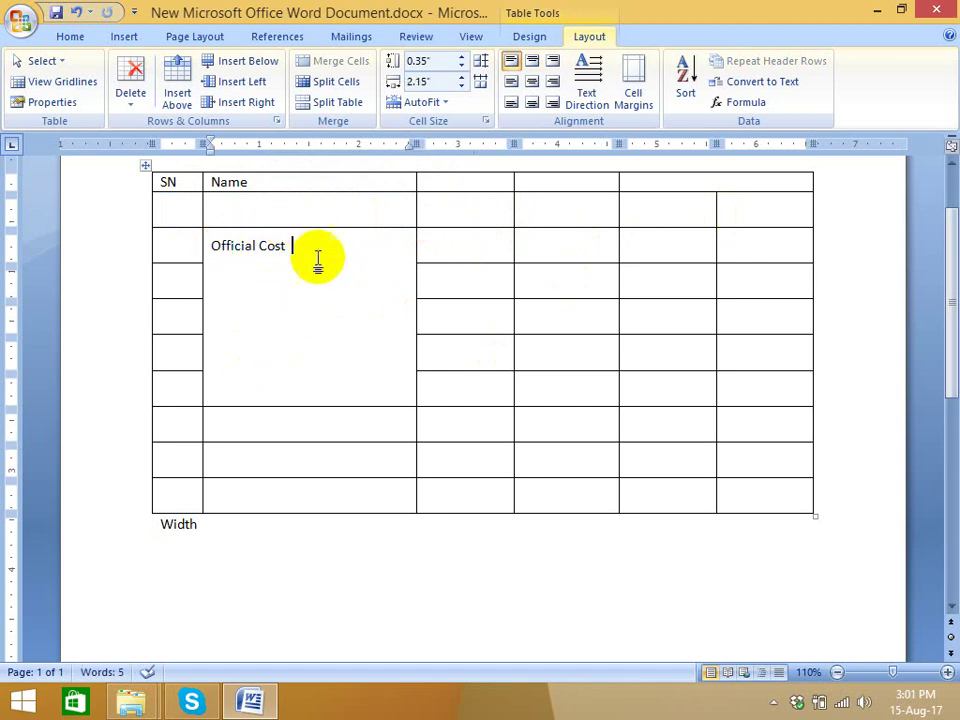
click(453, 261)
click(579, 253)
click(660, 255)
click(738, 261)
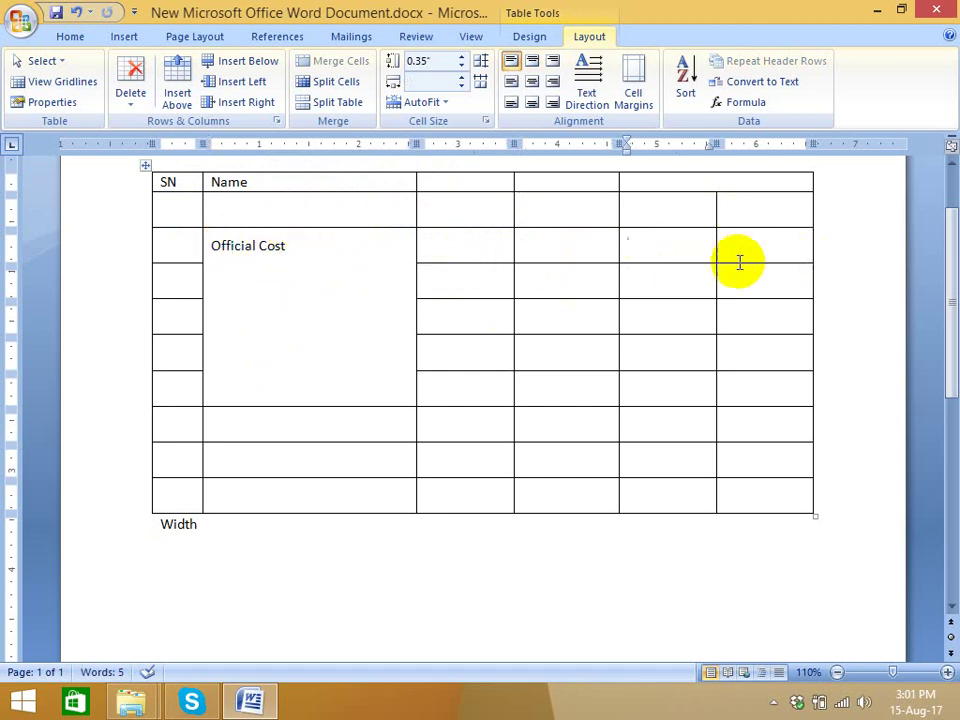
click(536, 246)
click(486, 253)
click(595, 250)
click(677, 251)
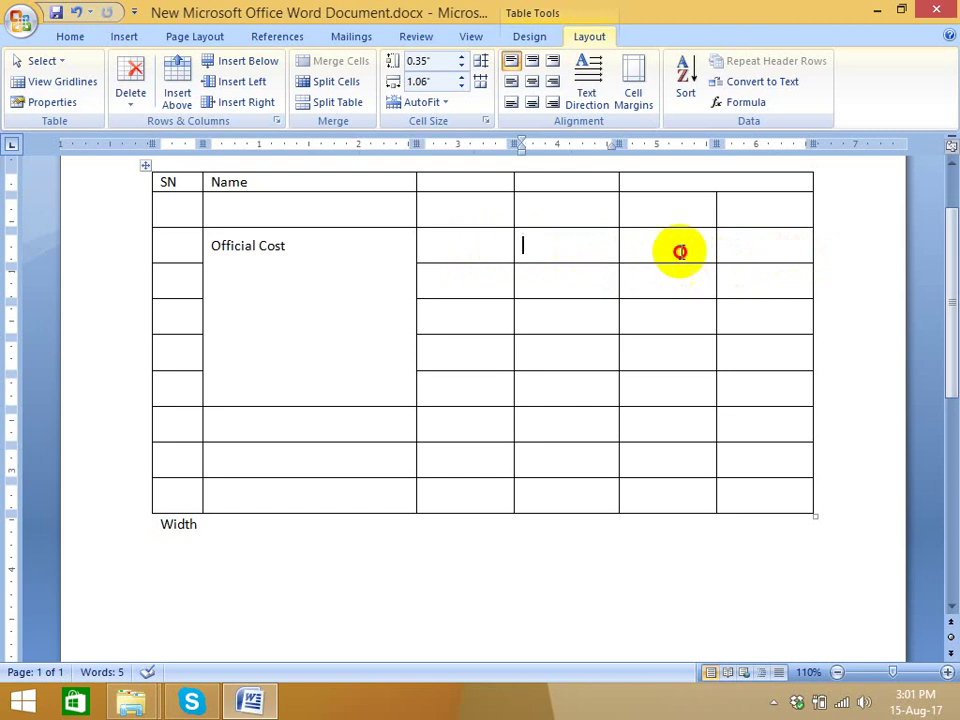
click(743, 251)
click(664, 257)
click(585, 272)
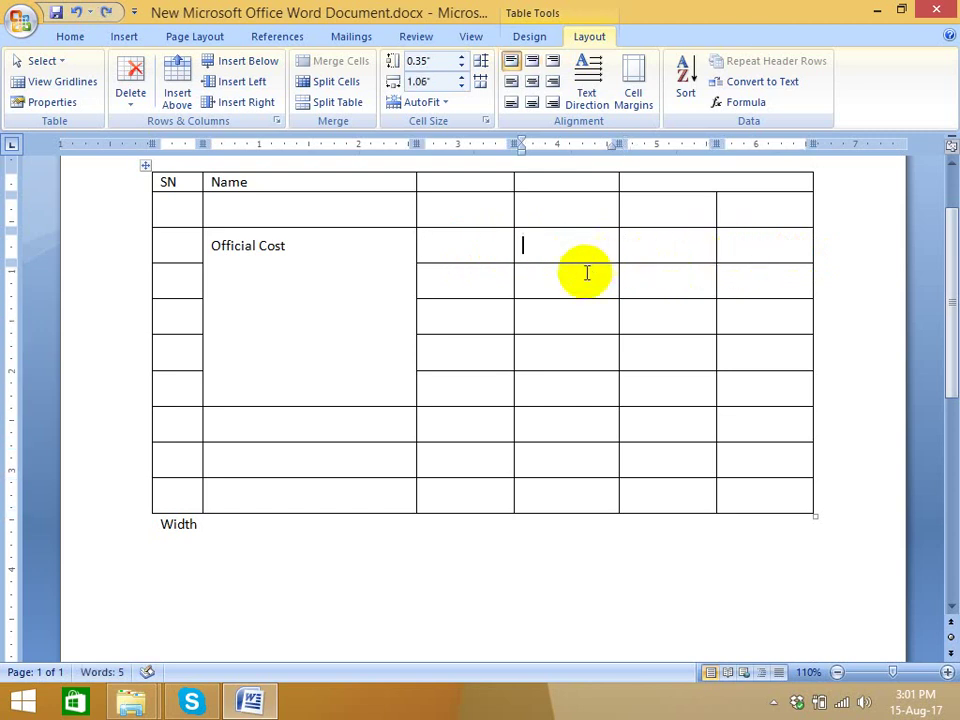
Step: Undo the recent edits three times to restore the headers, krishna and unmerged Name cells
key(ctrl+z)
key(ctrl+z)
key(ctrl+z)
key(ctrl+z)
key(ctrl+z)
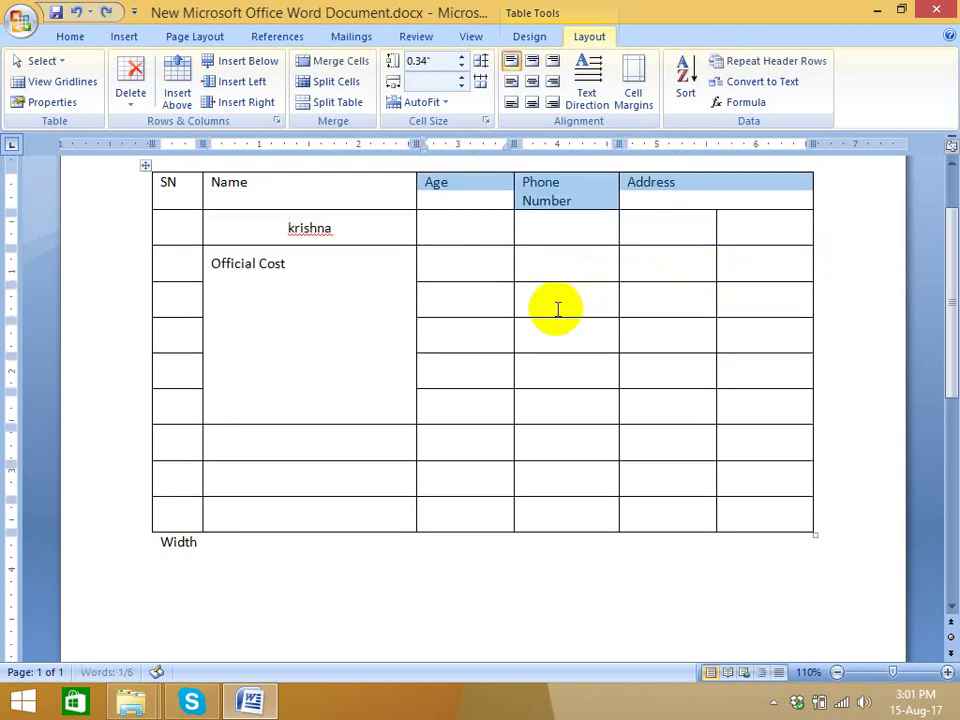
key(ctrl+z)
key(ctrl+z)
key(ctrl+z)
key(ctrl+z)
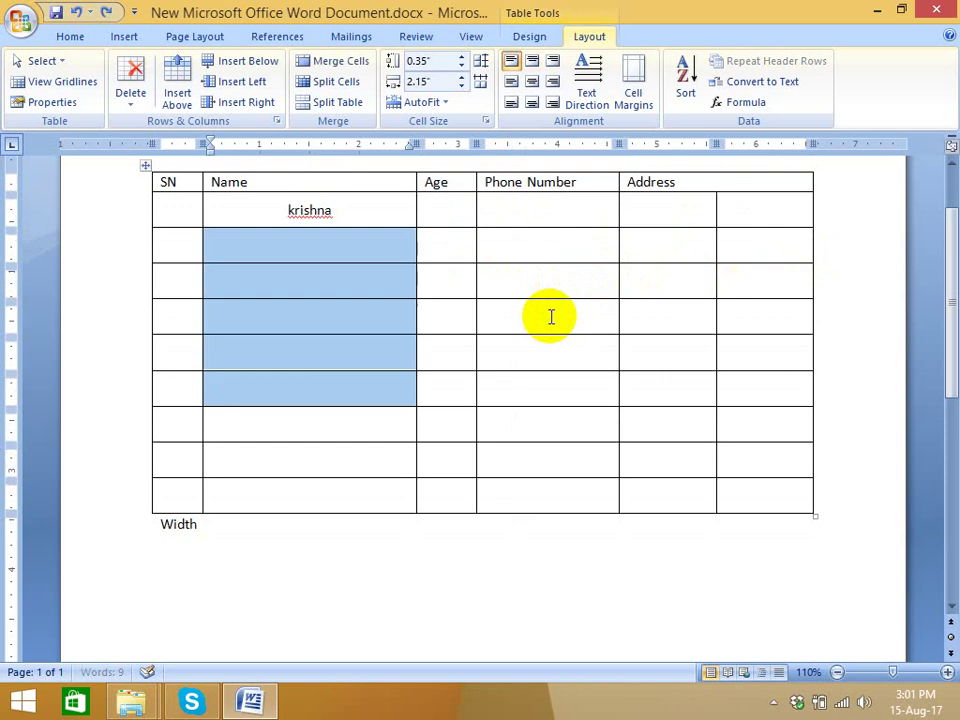
key(ctrl+z)
click(431, 360)
mouse_move(285, 252)
mouse_down()
mouse_move(303, 309)
mouse_move(312, 417)
mouse_up()
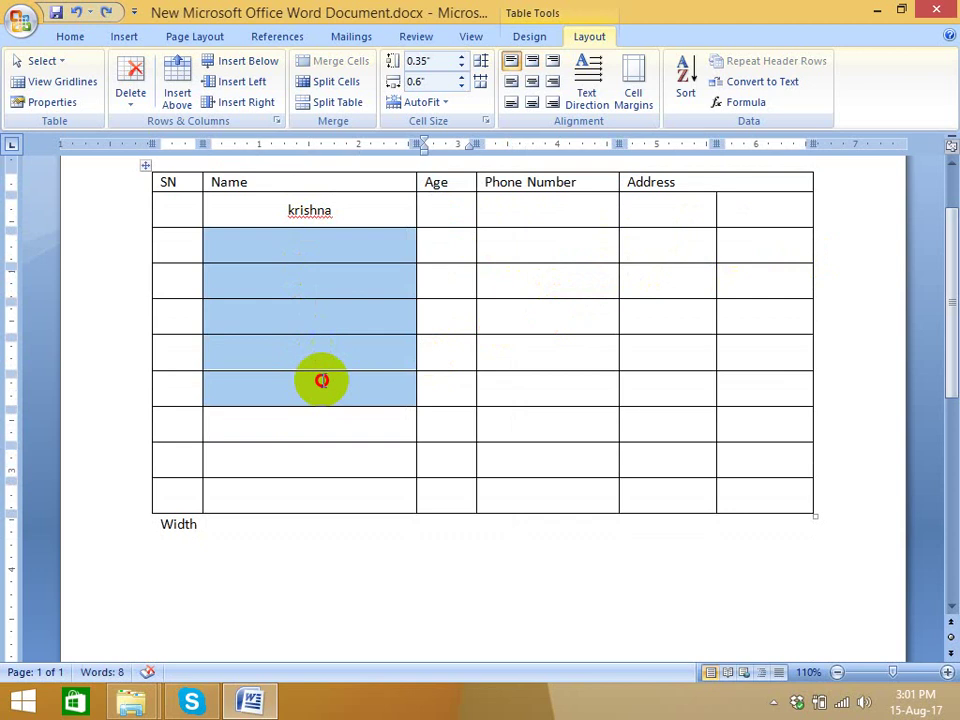
click(332, 412)
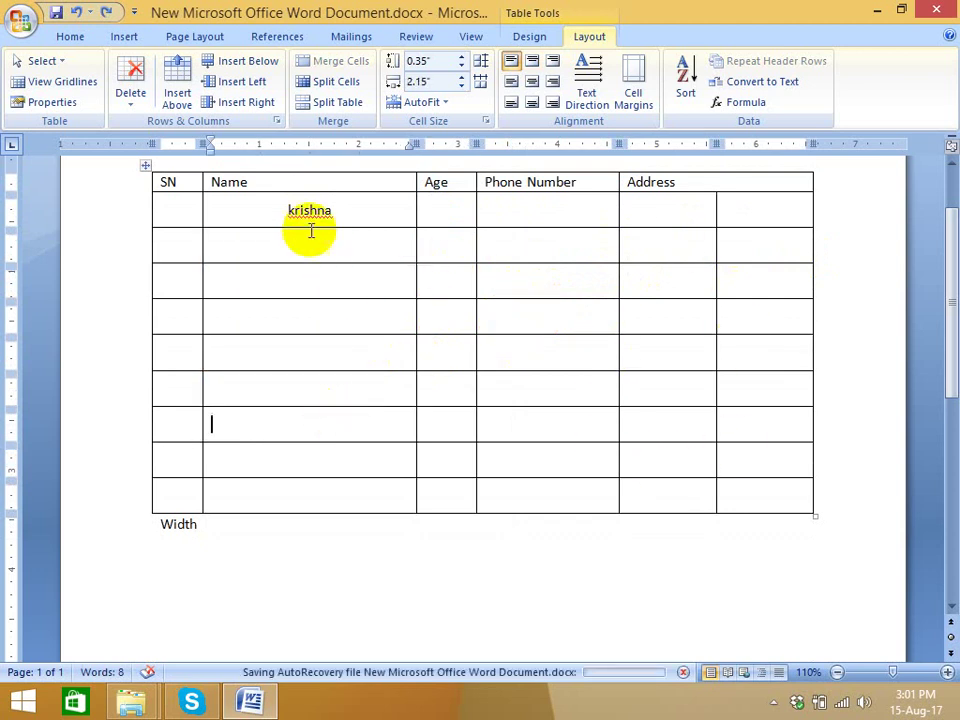
drag(284, 278, 287, 390)
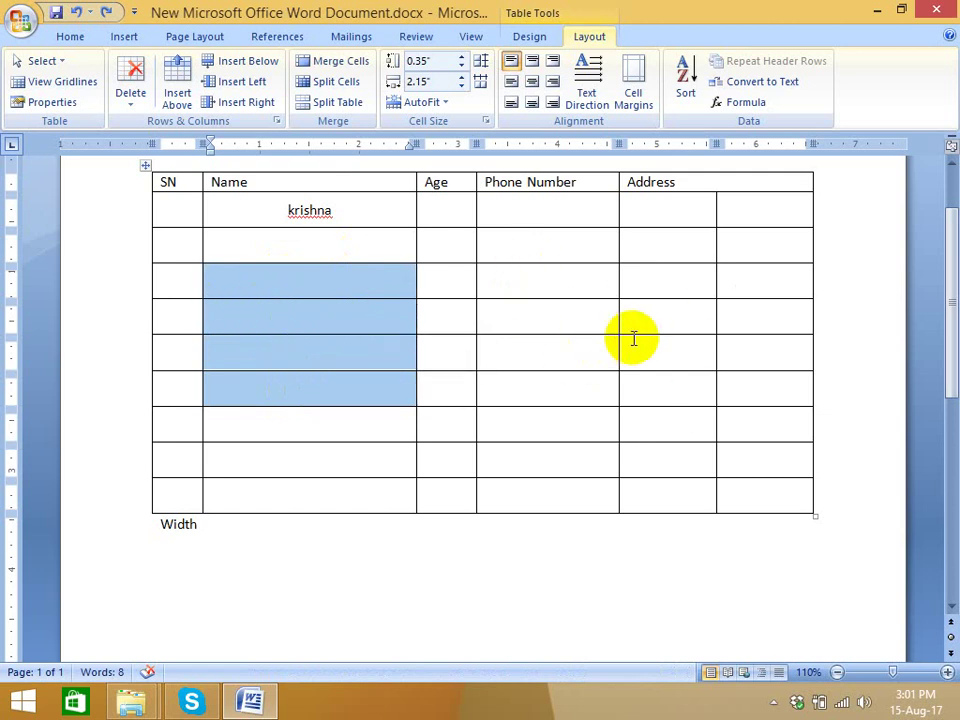
click(571, 397)
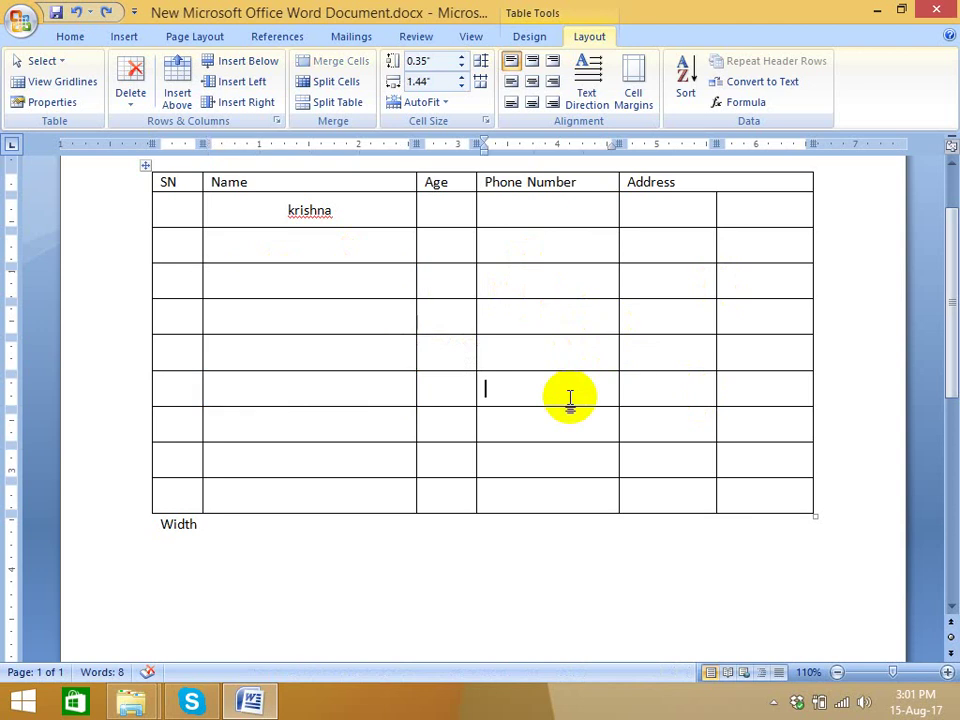
Step: Erase three borders between Name cells with the Eraser, then undo that change
click(525, 38)
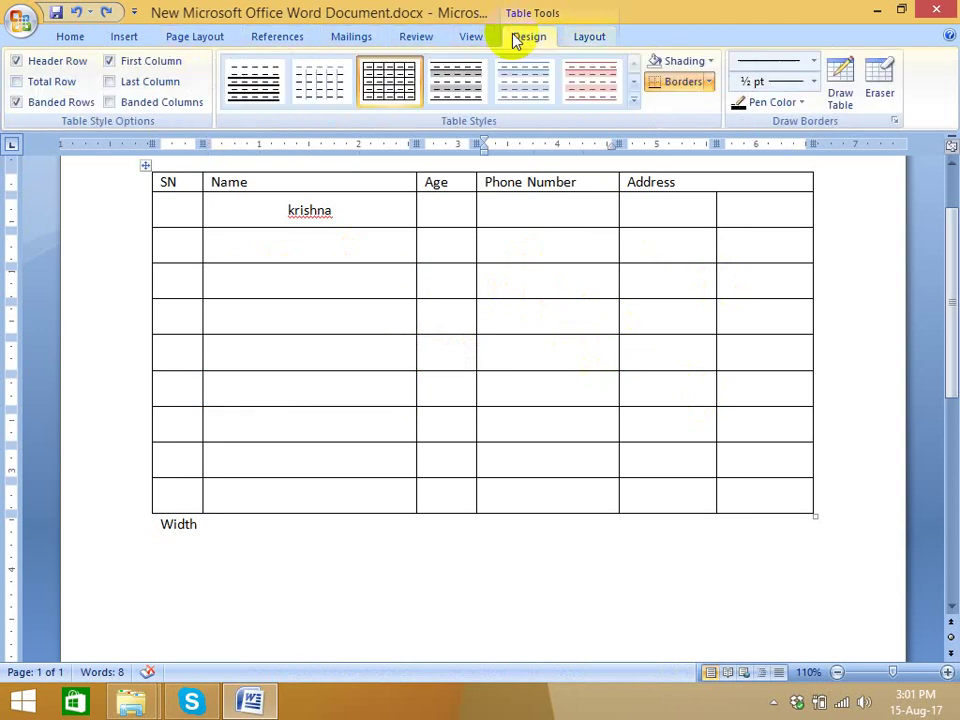
click(884, 92)
click(262, 262)
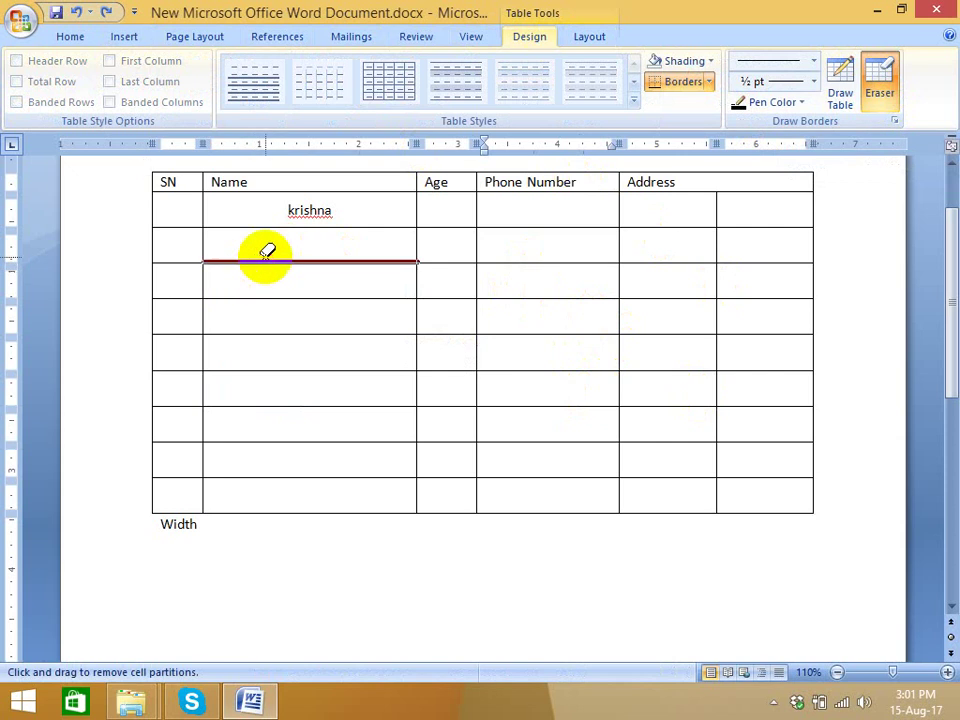
click(274, 298)
click(281, 334)
click(285, 369)
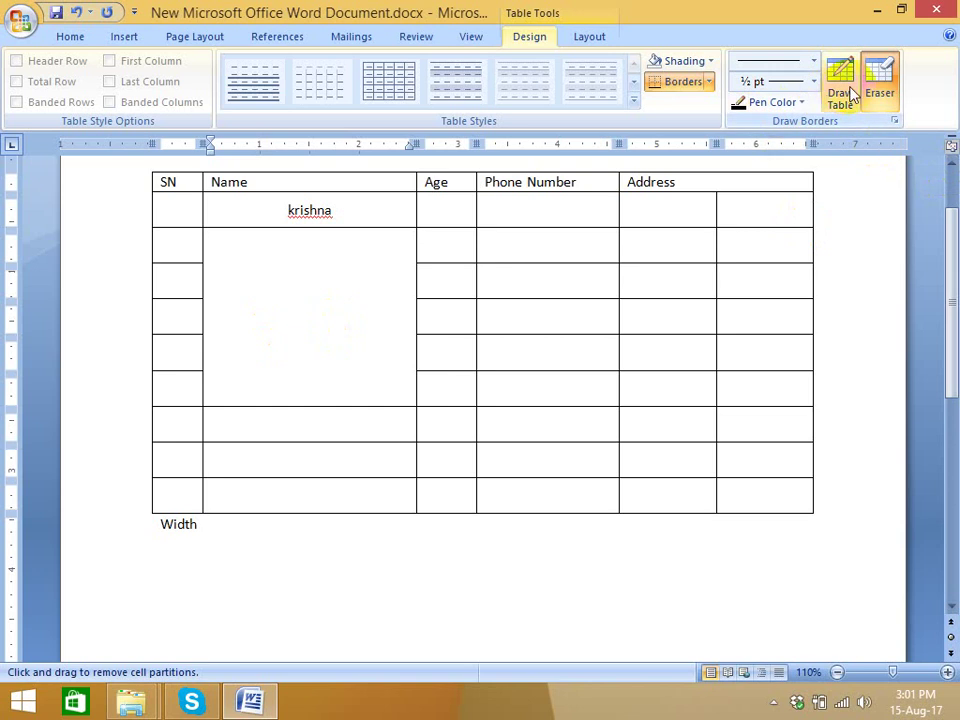
click(880, 85)
click(368, 329)
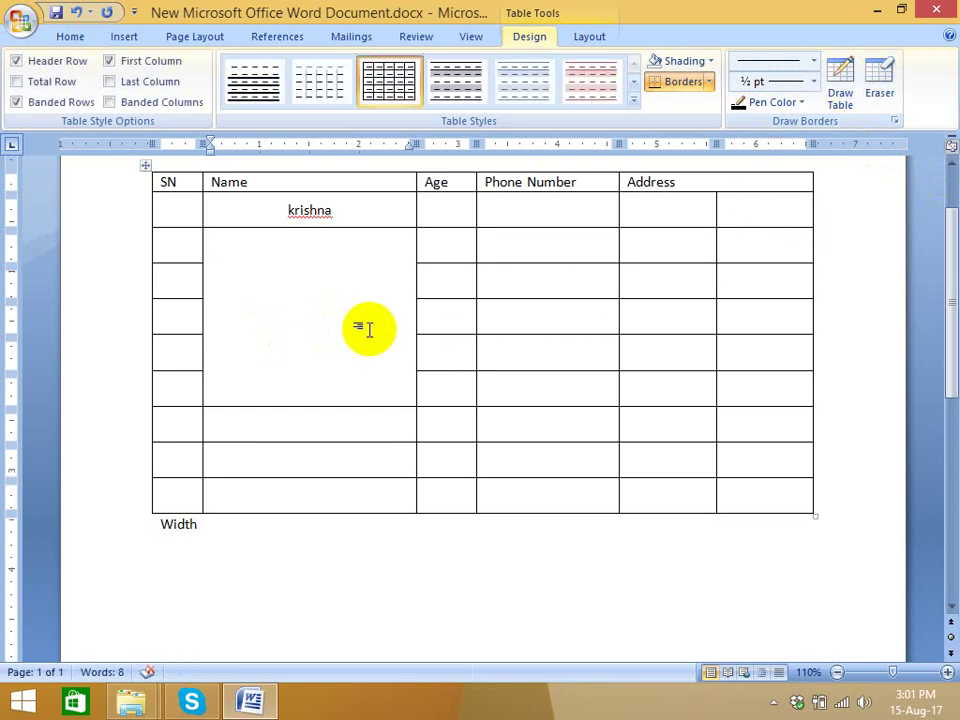
key(ctrl+z)
key(ctrl+z)
key(ctrl+z)
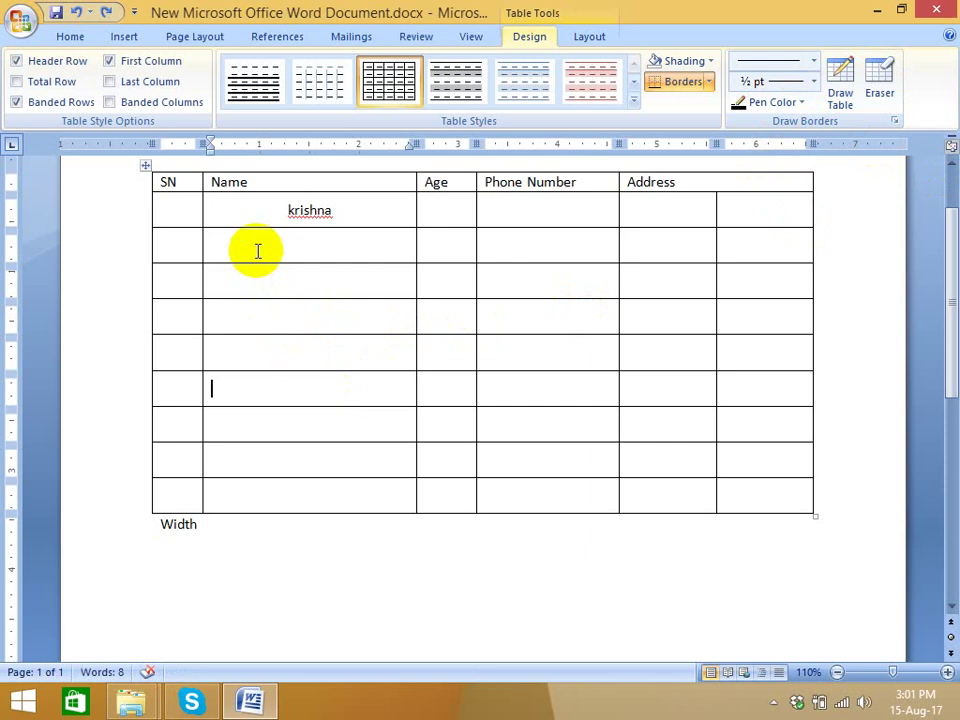
Step: Merge the four Name cells below krishna and type 'Hi How are you' in the merged cell
drag(256, 250, 381, 360)
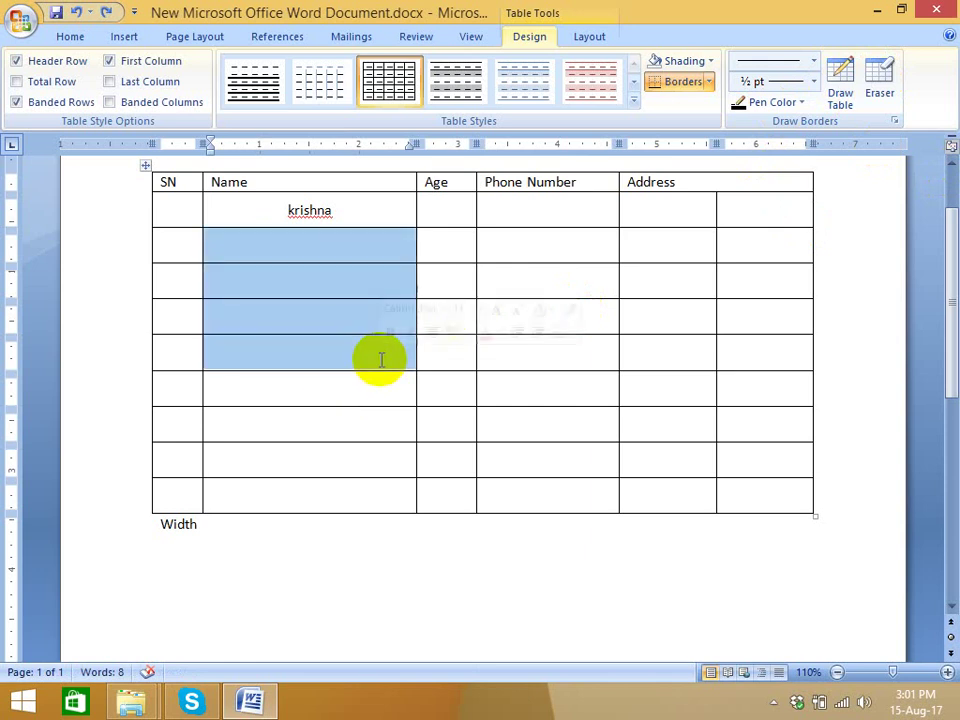
click(590, 40)
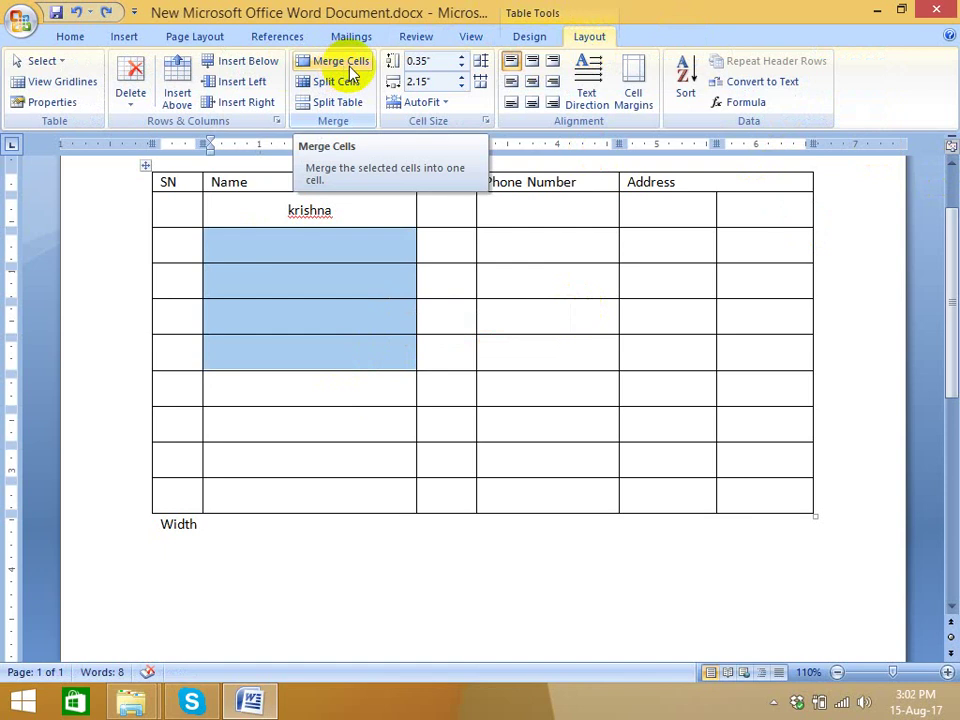
click(351, 74)
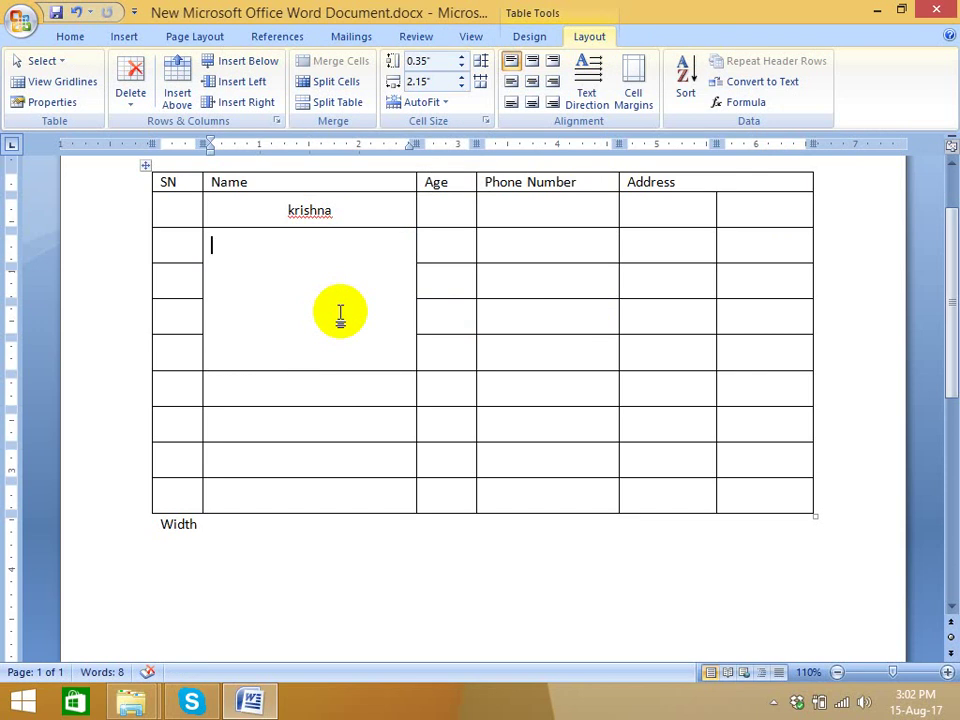
text(Hi)
text( How are )
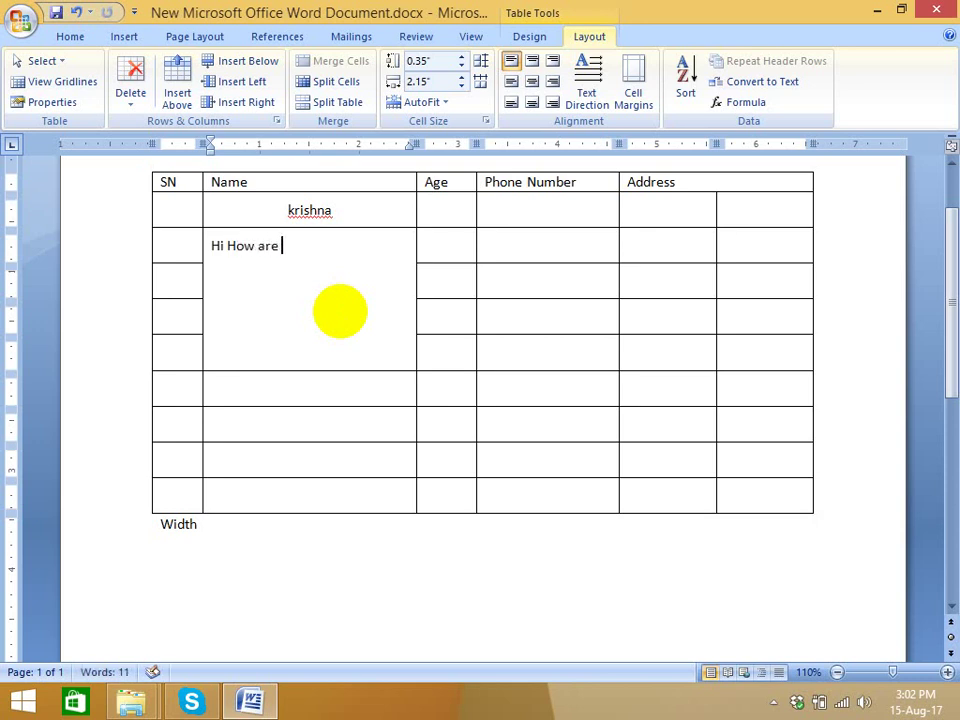
text(you)
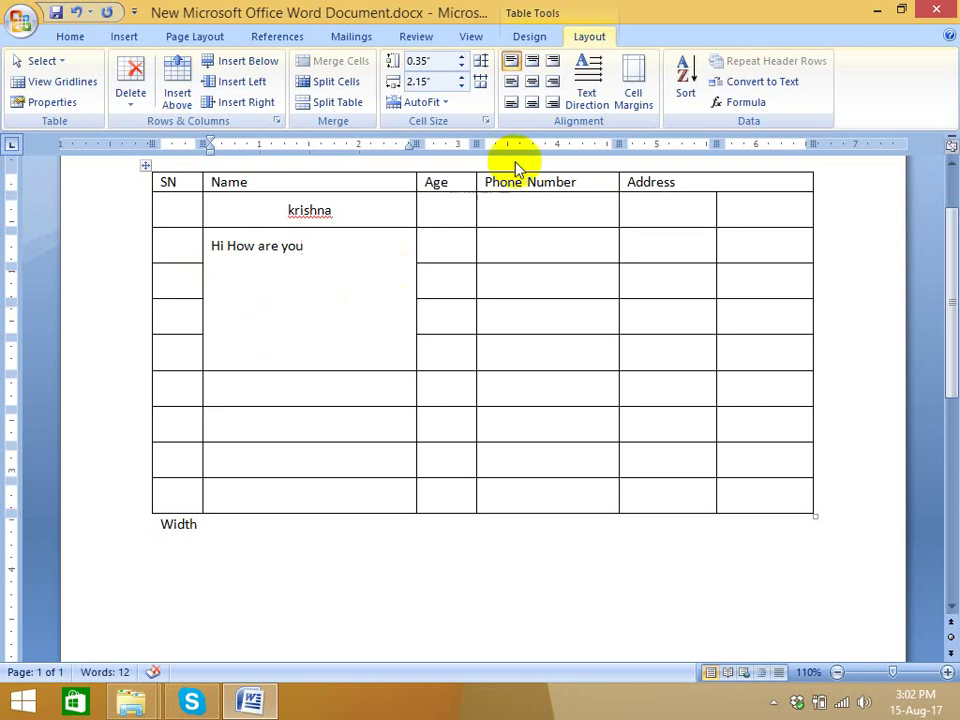
click(542, 36)
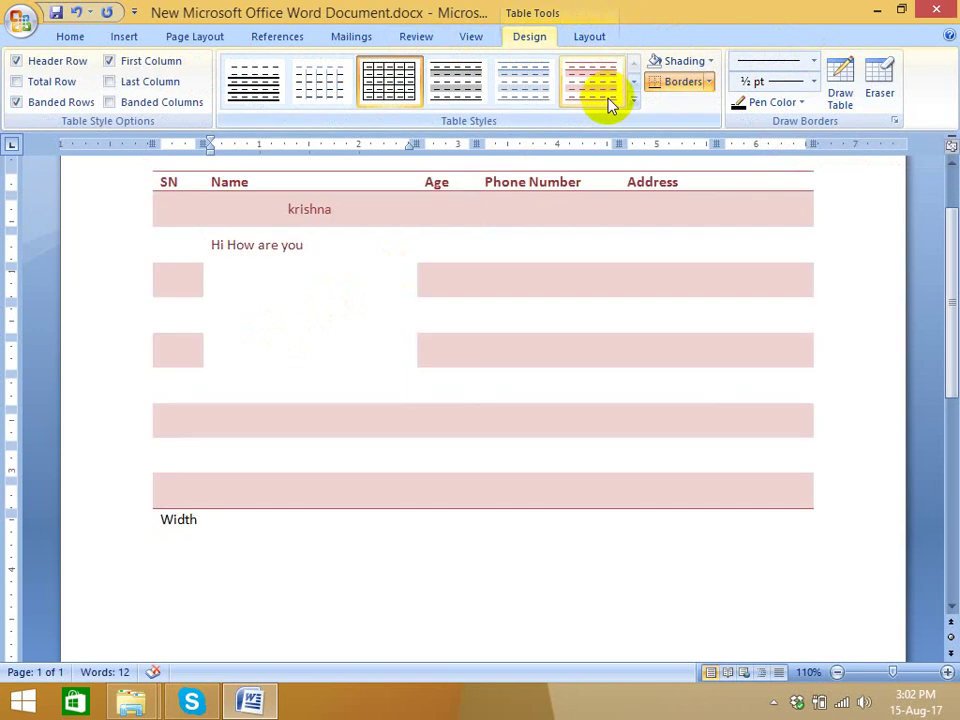
Step: Erase the border between rows 2 and 3 of the left Address sub-column to join them
click(879, 75)
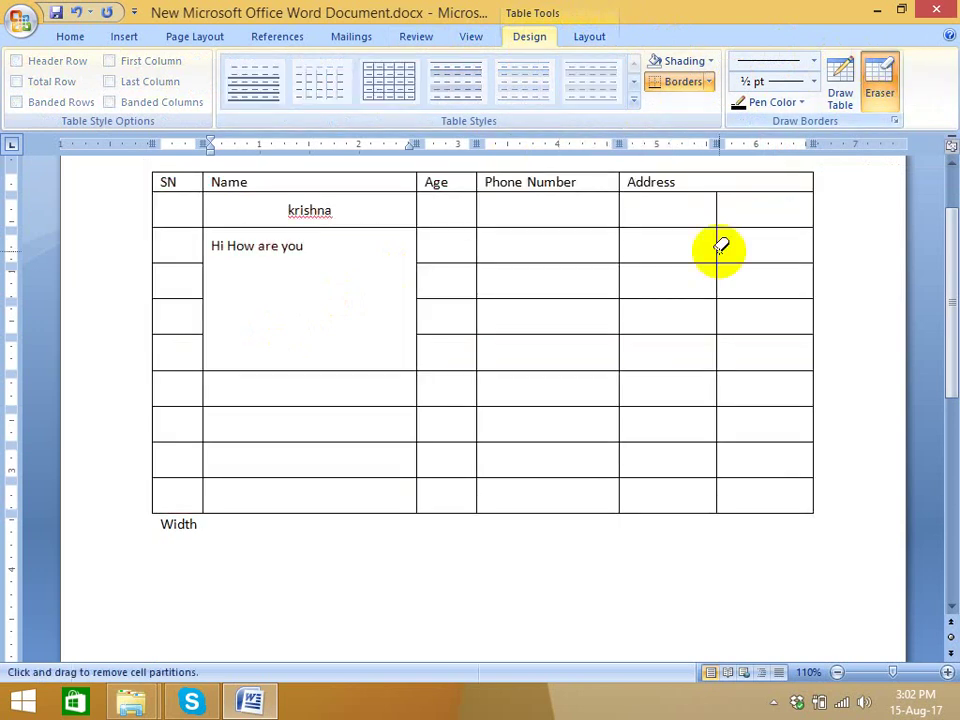
click(686, 262)
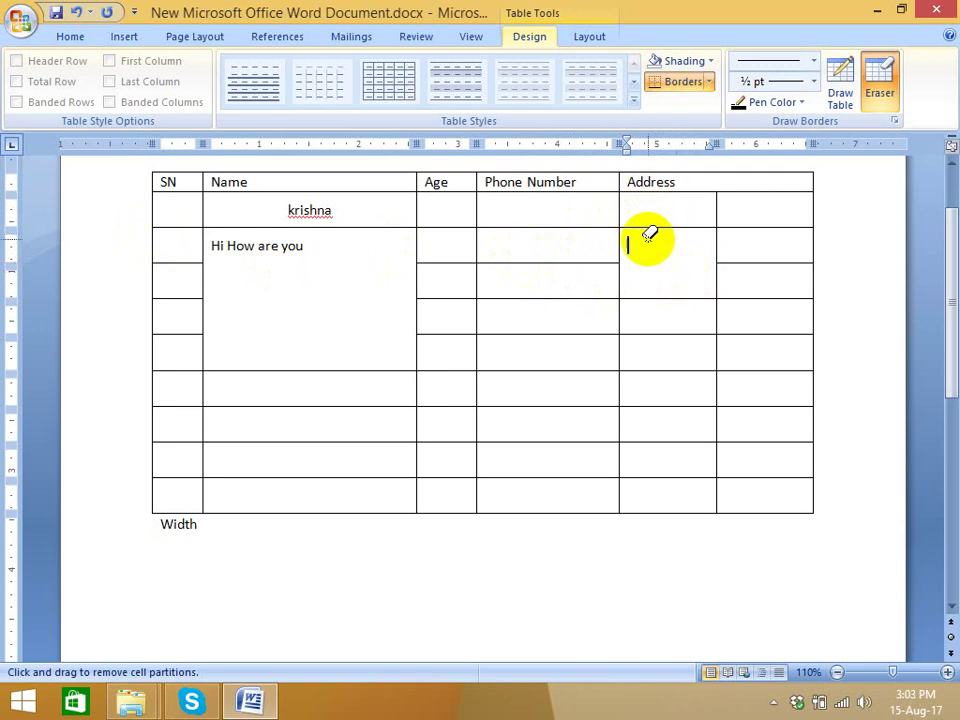
click(668, 263)
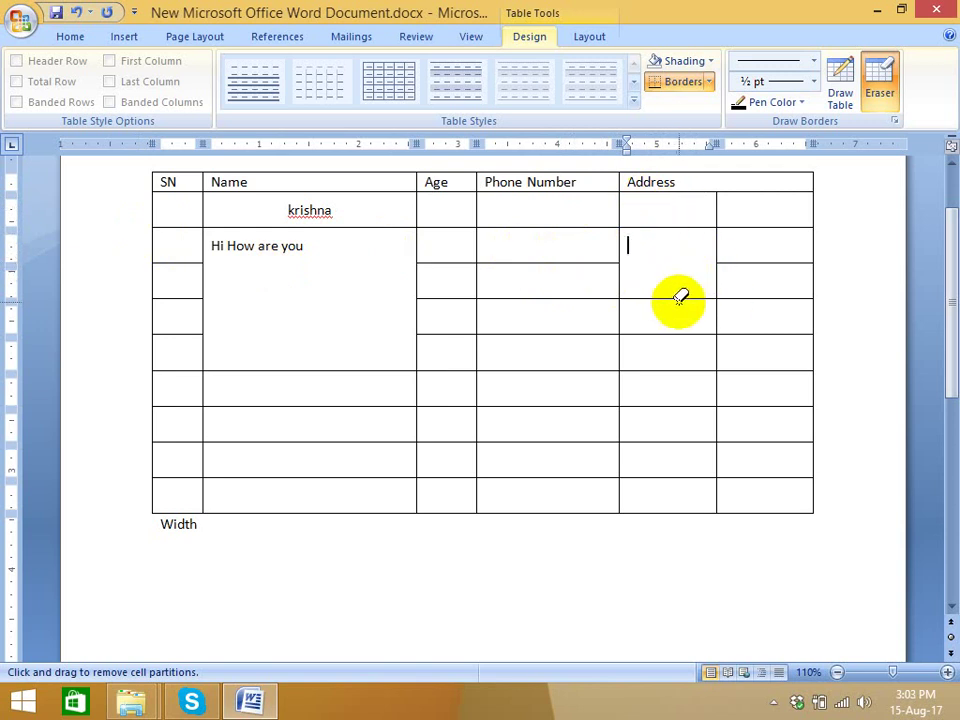
click(873, 105)
click(288, 282)
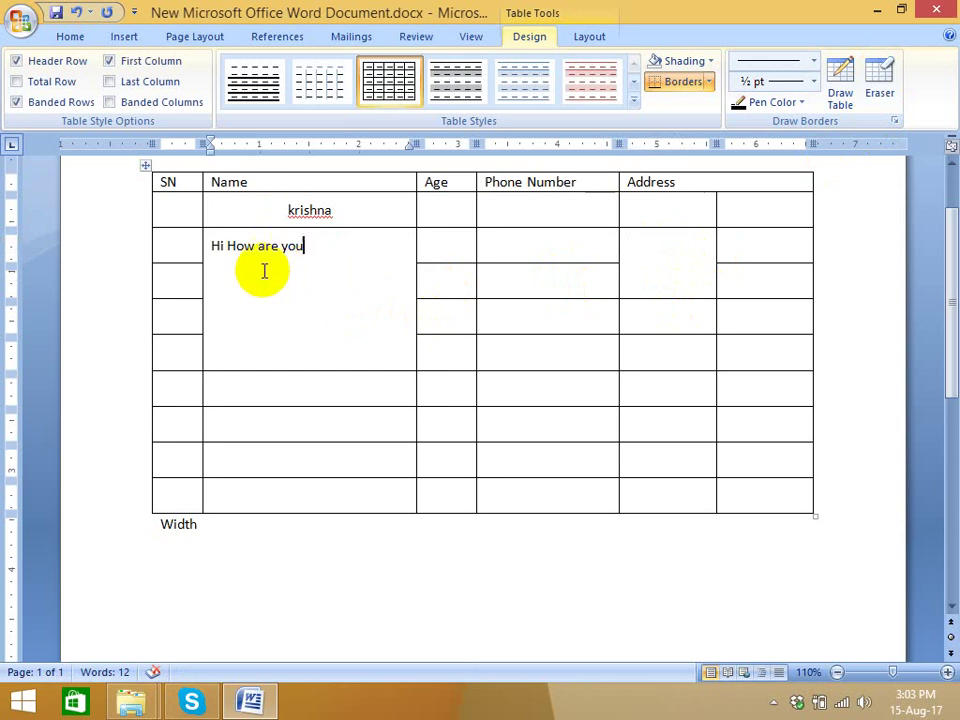
Step: Select 'Hi How are you' and open its Paragraph spacing settings at Space Before
drag(213, 245, 268, 246)
click(331, 250)
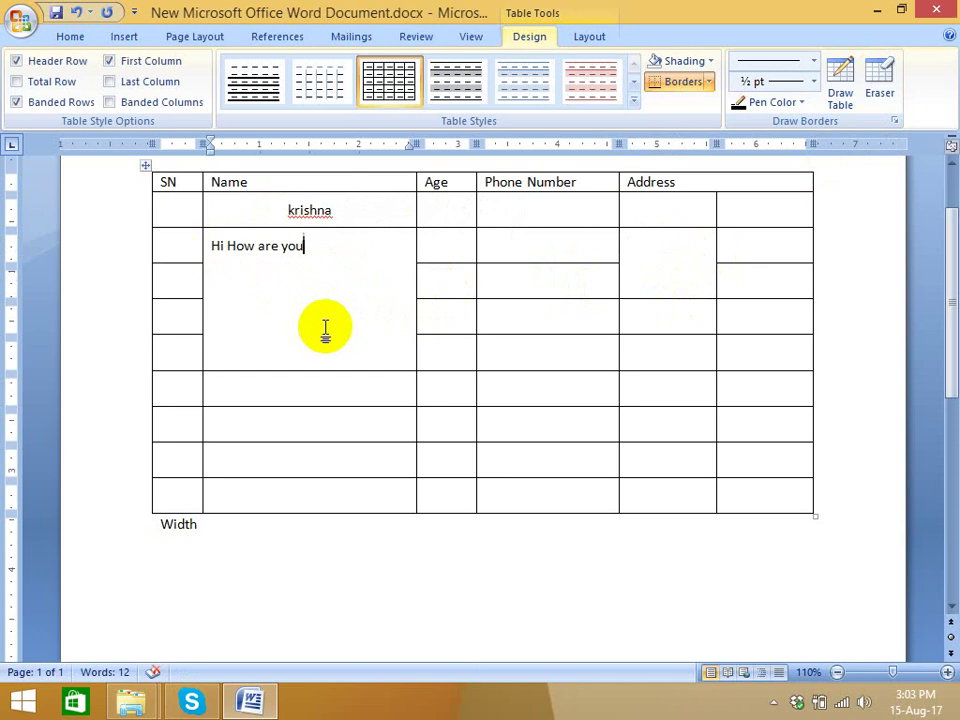
drag(305, 246, 215, 247)
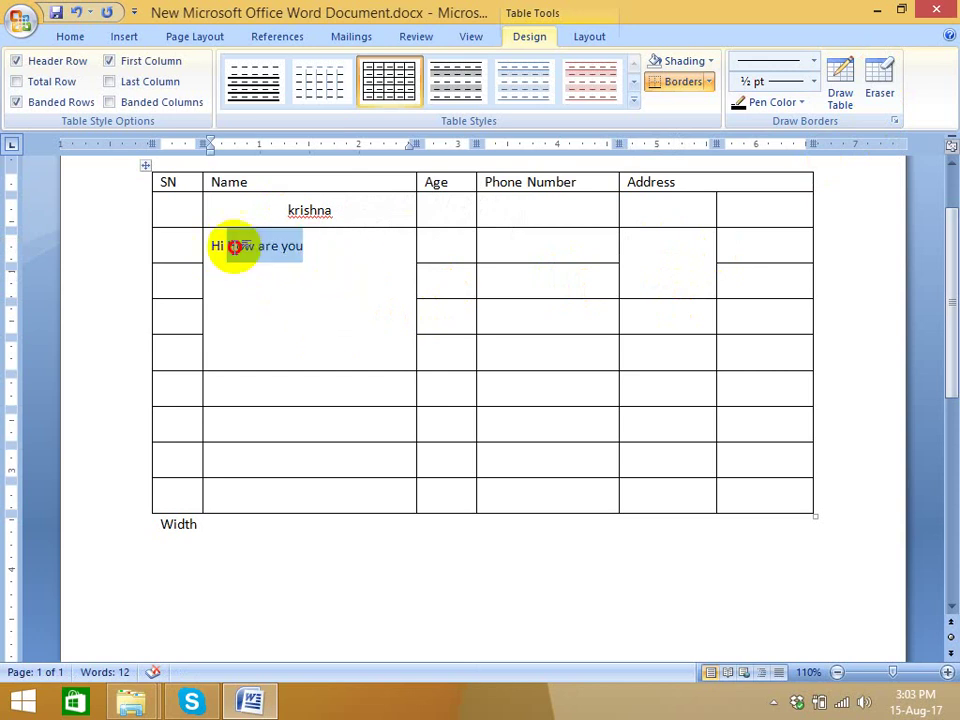
click(58, 40)
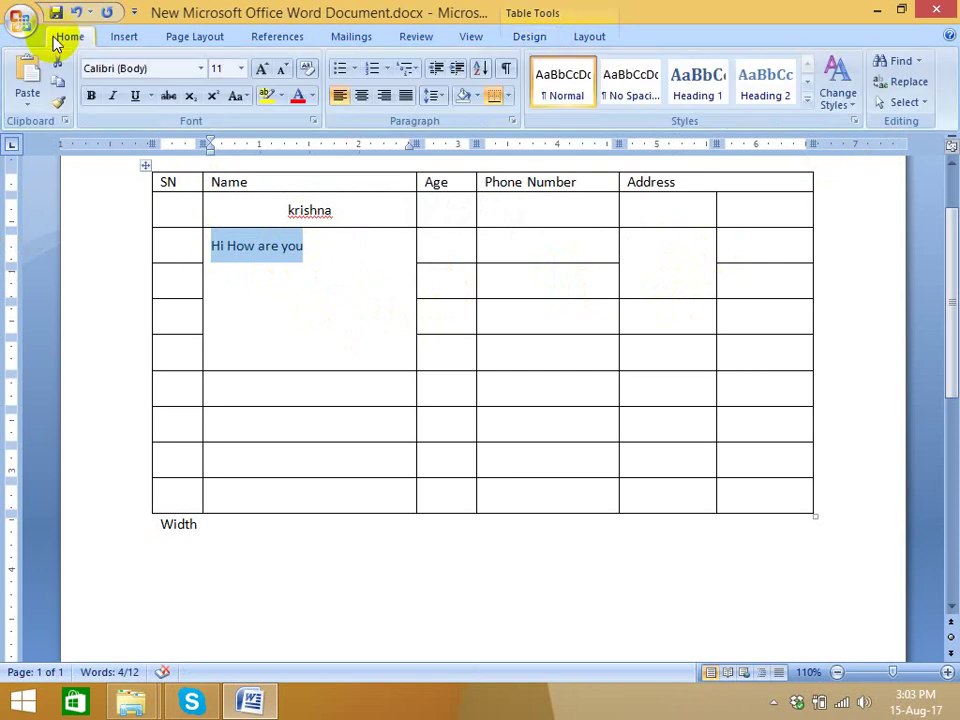
click(441, 96)
click(487, 243)
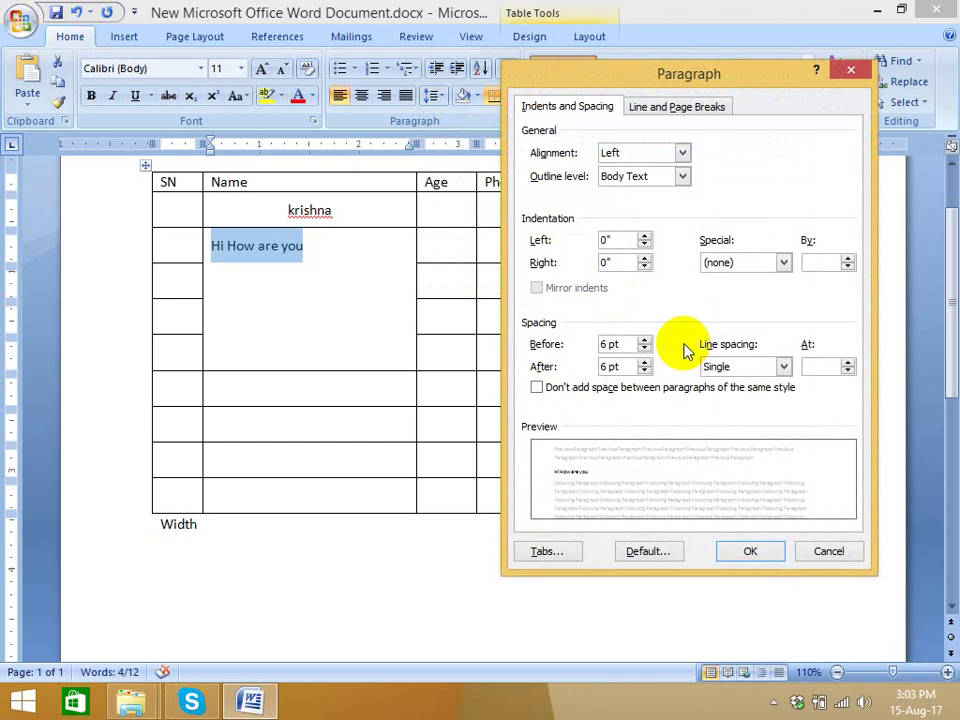
click(612, 344)
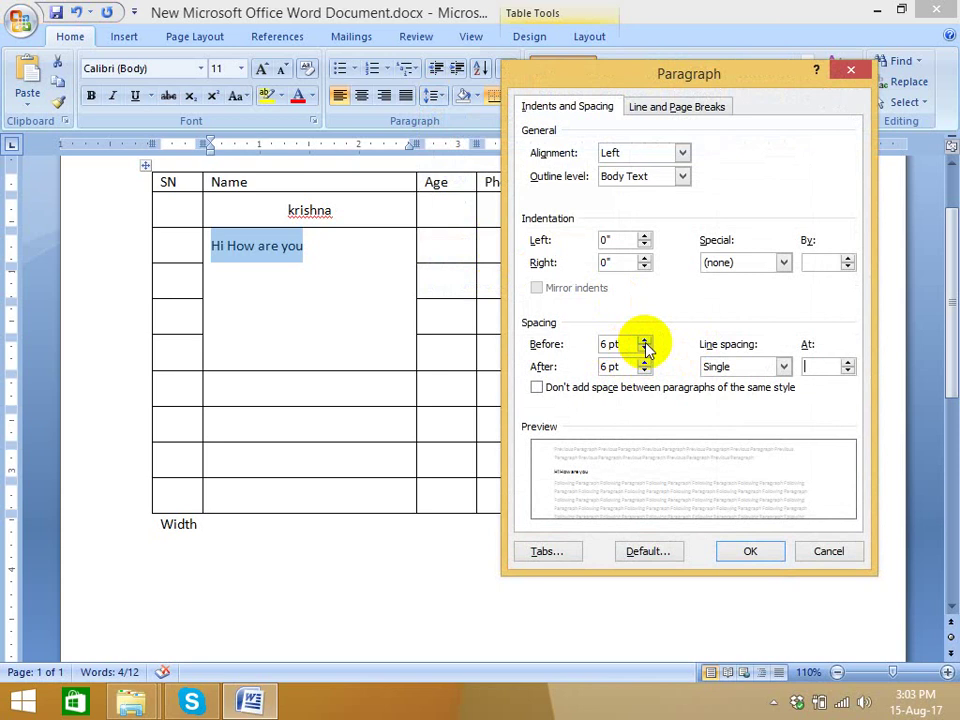
Step: Close the Paragraph dialog without changes, reopen it, and close it again
click(850, 69)
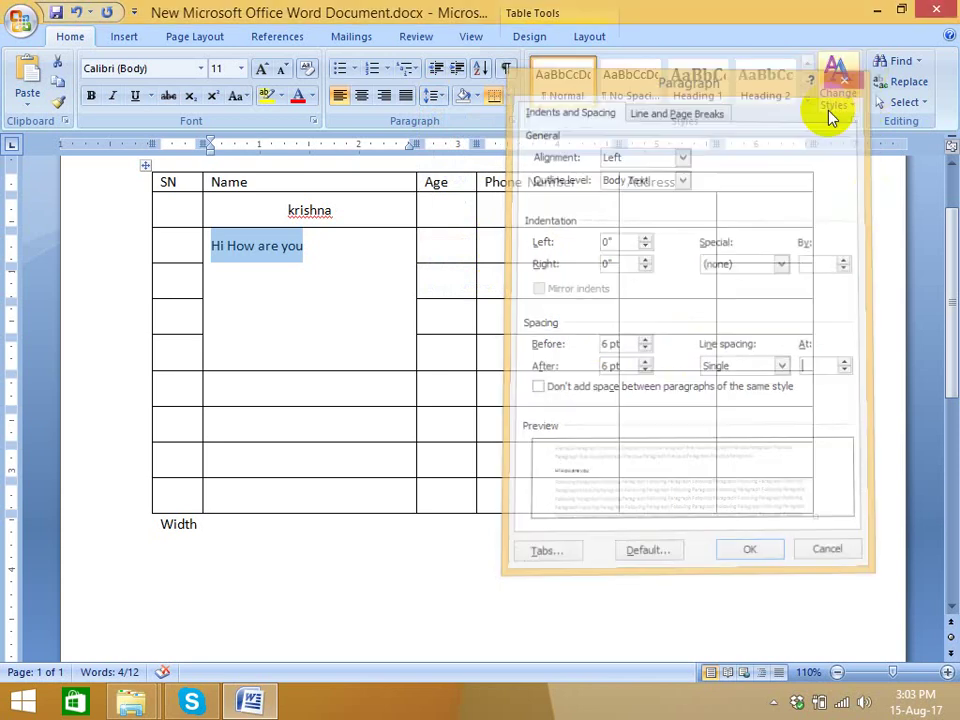
click(434, 100)
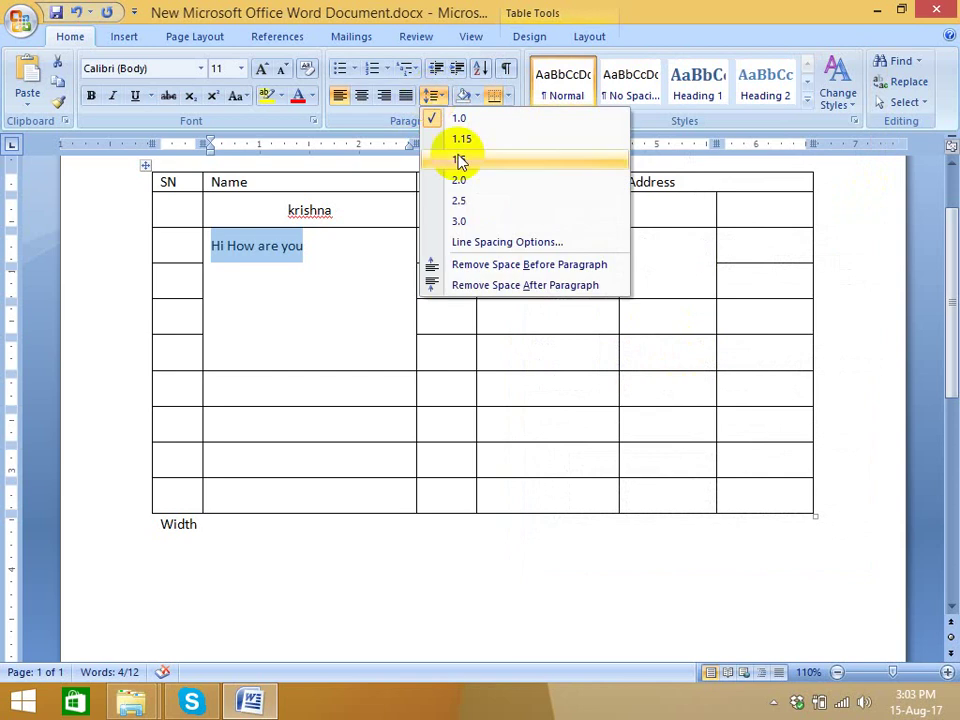
click(499, 242)
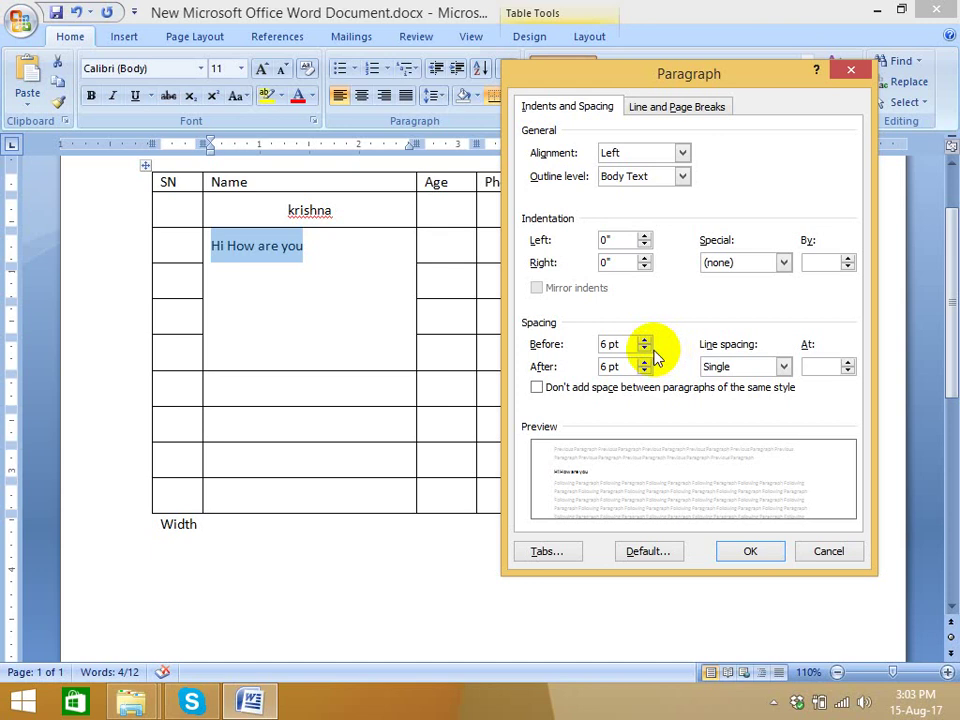
click(849, 69)
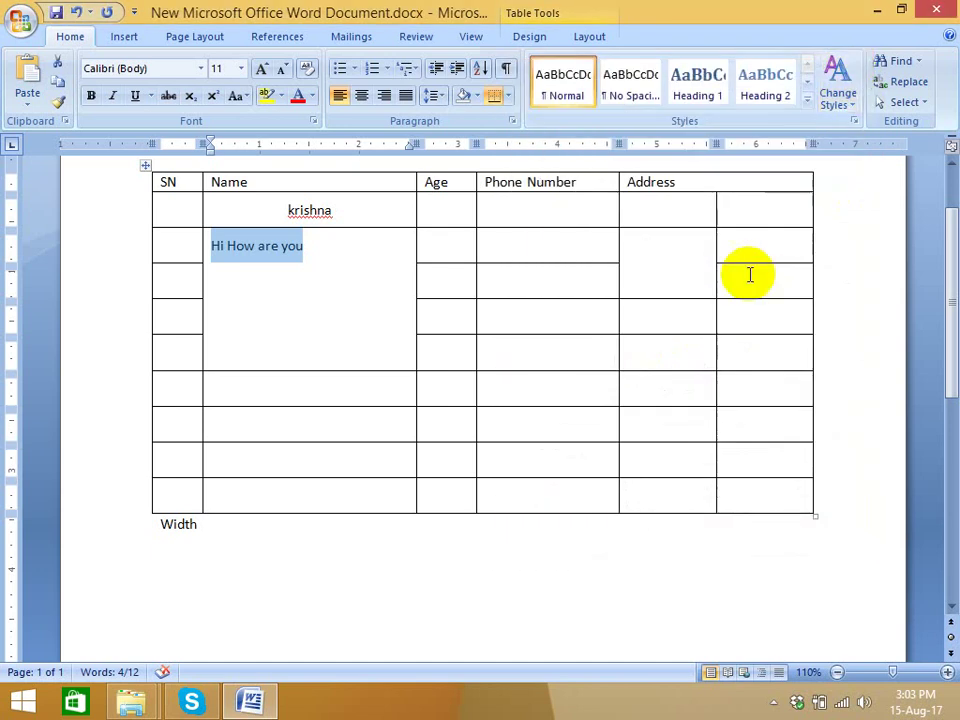
click(591, 38)
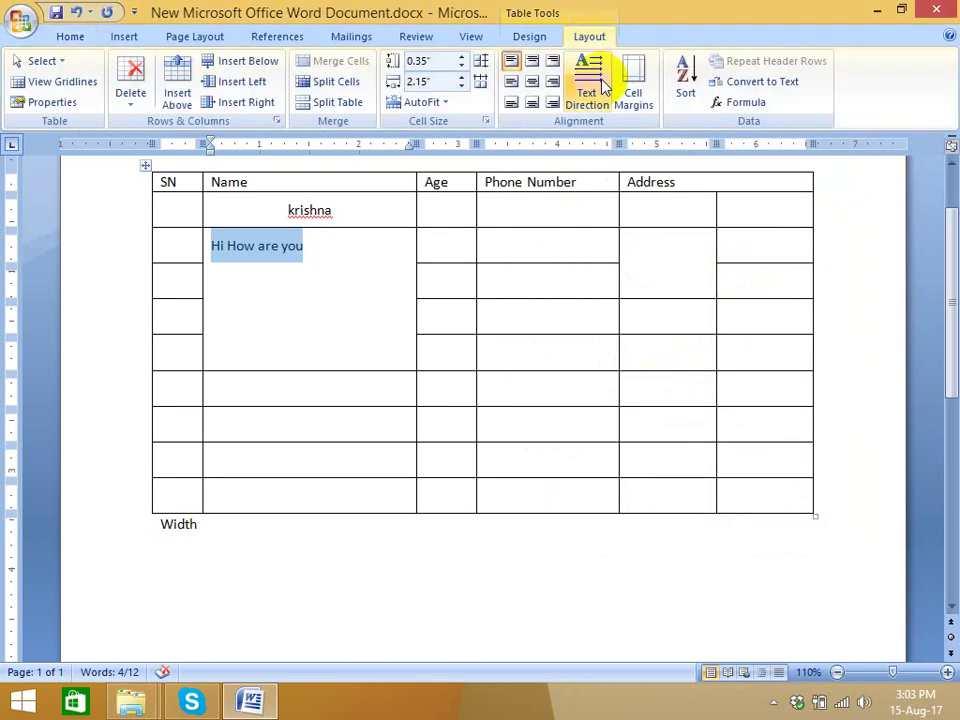
click(482, 84)
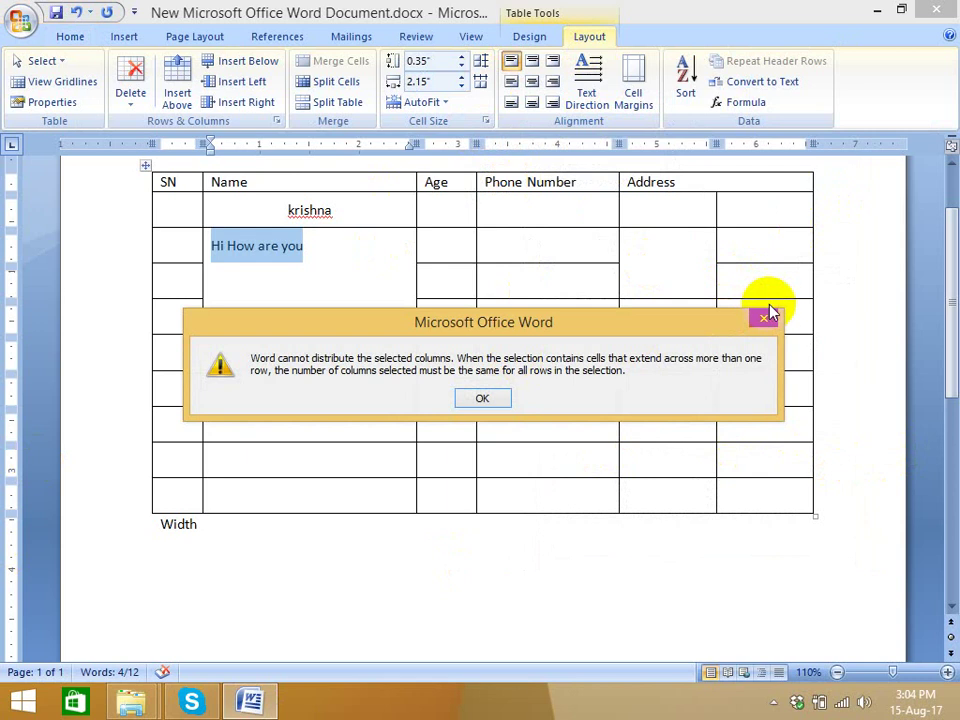
click(765, 317)
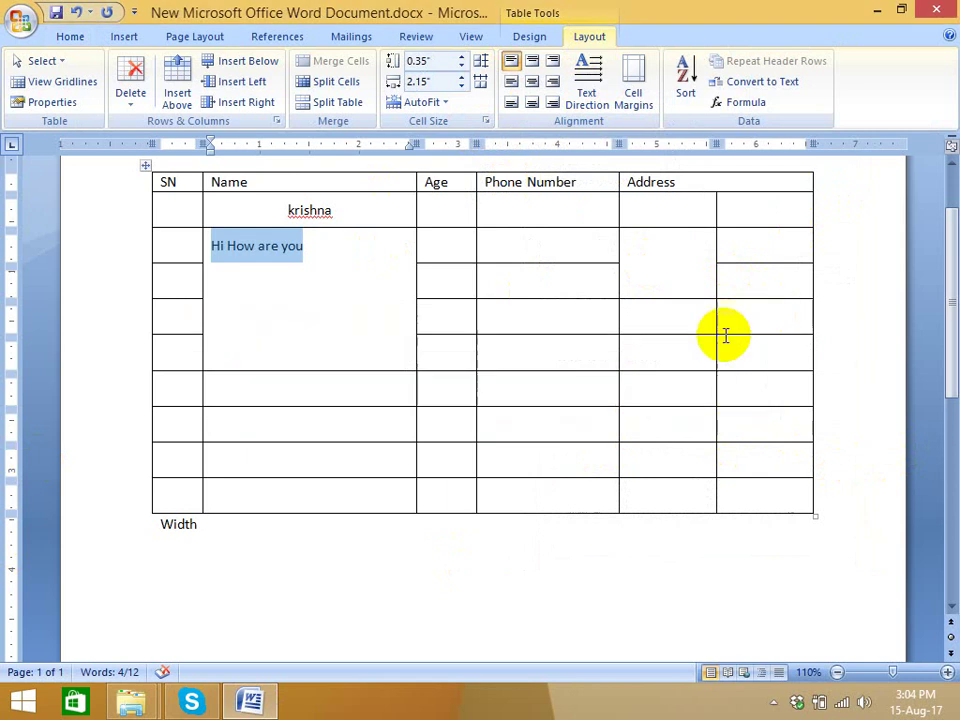
click(236, 246)
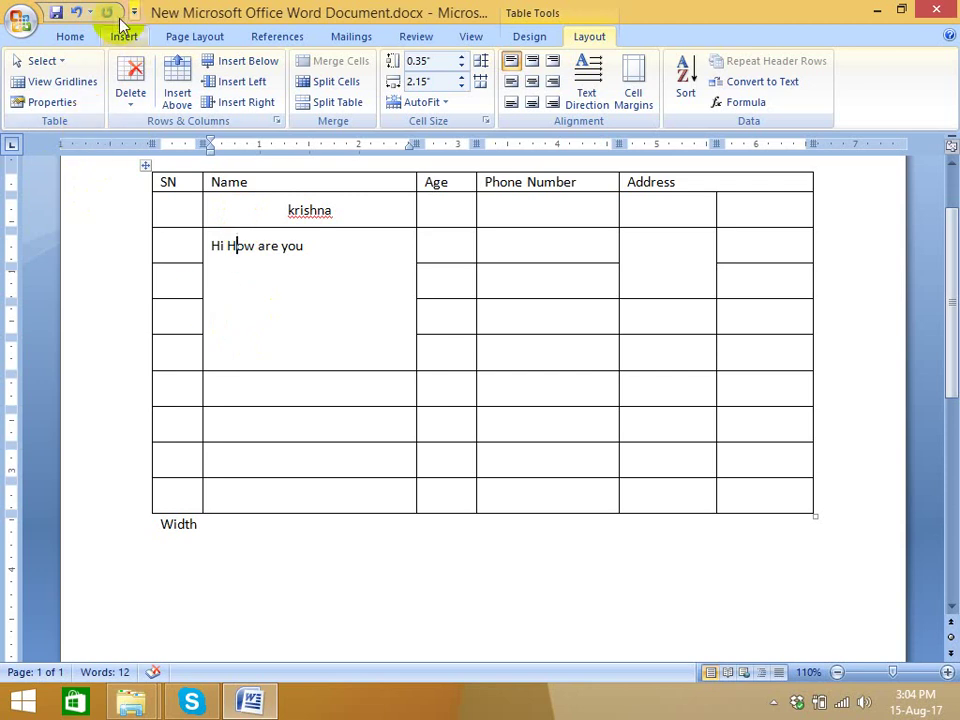
Step: Center 'Hi How are you' horizontally and open its paragraph spacing settings
click(66, 34)
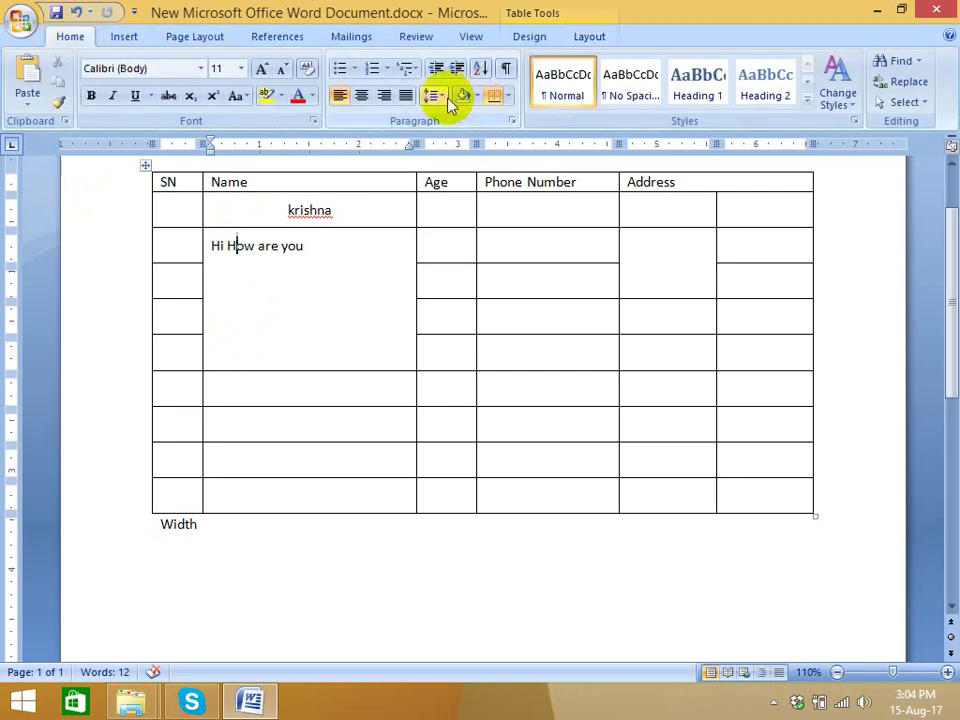
click(363, 96)
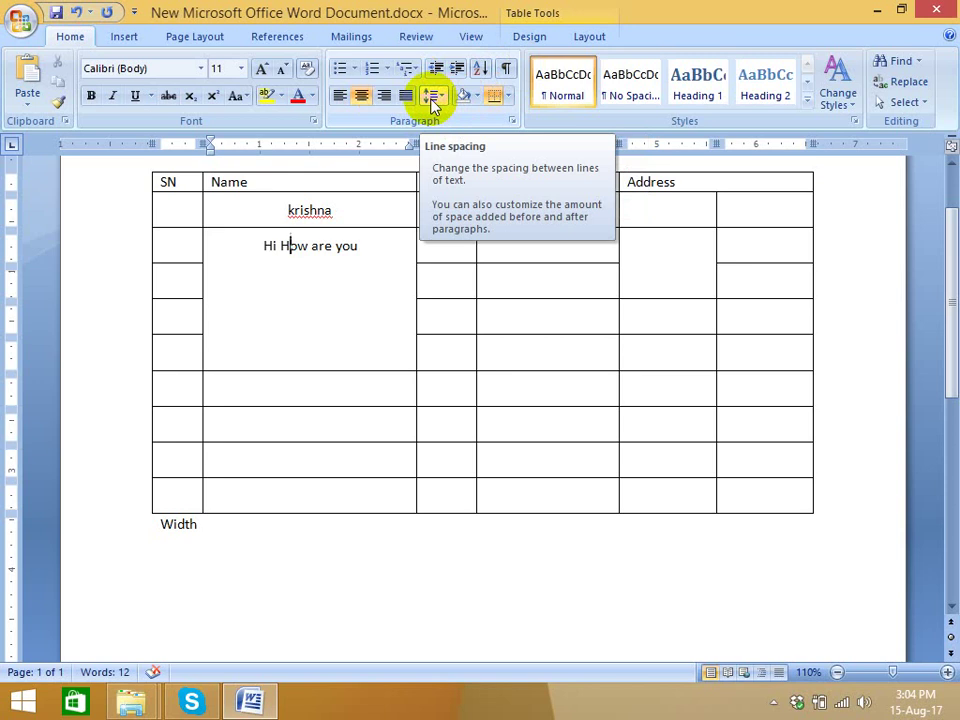
click(433, 104)
click(507, 242)
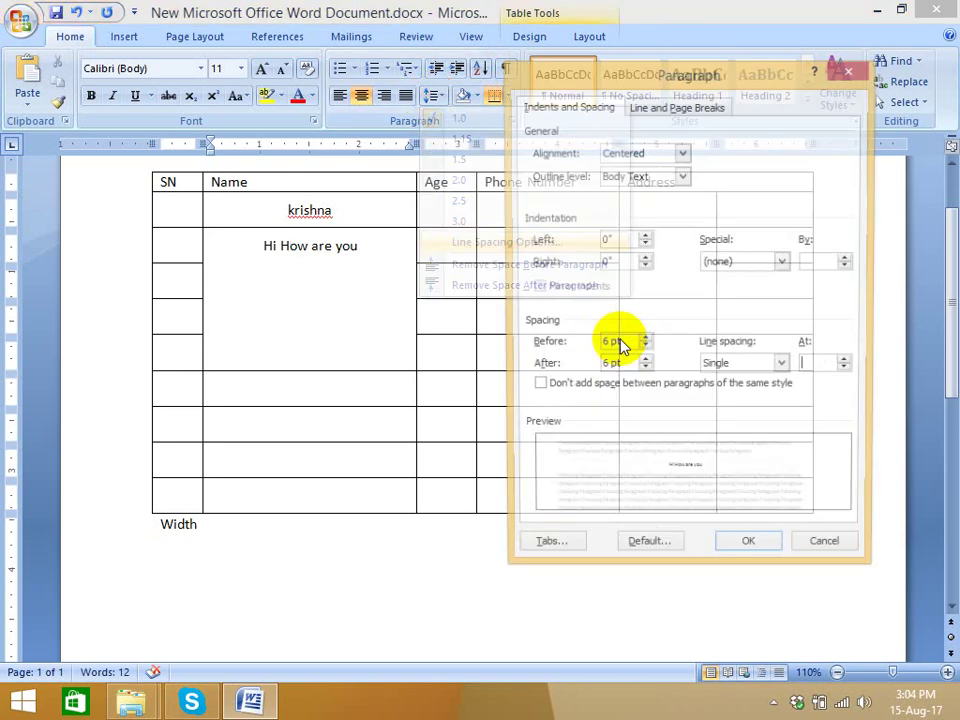
Step: Apply 30 pt spacing before and after the greeting, then undo it
click(644, 340)
click(644, 340)
click(644, 340)
click(644, 340)
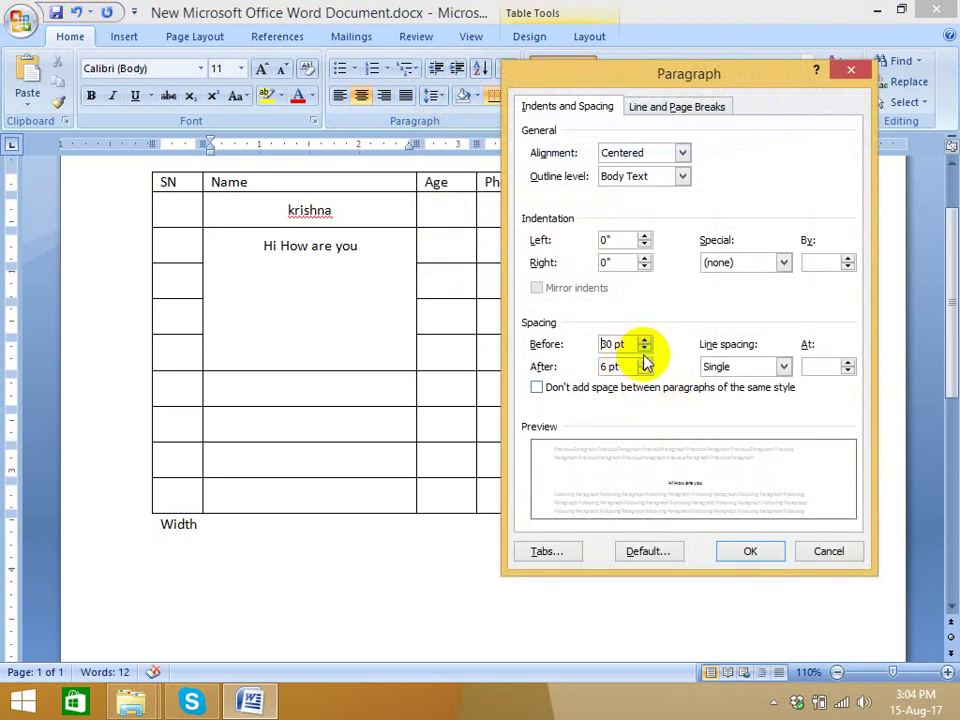
click(644, 362)
click(644, 362)
click(644, 362)
click(644, 362)
click(731, 551)
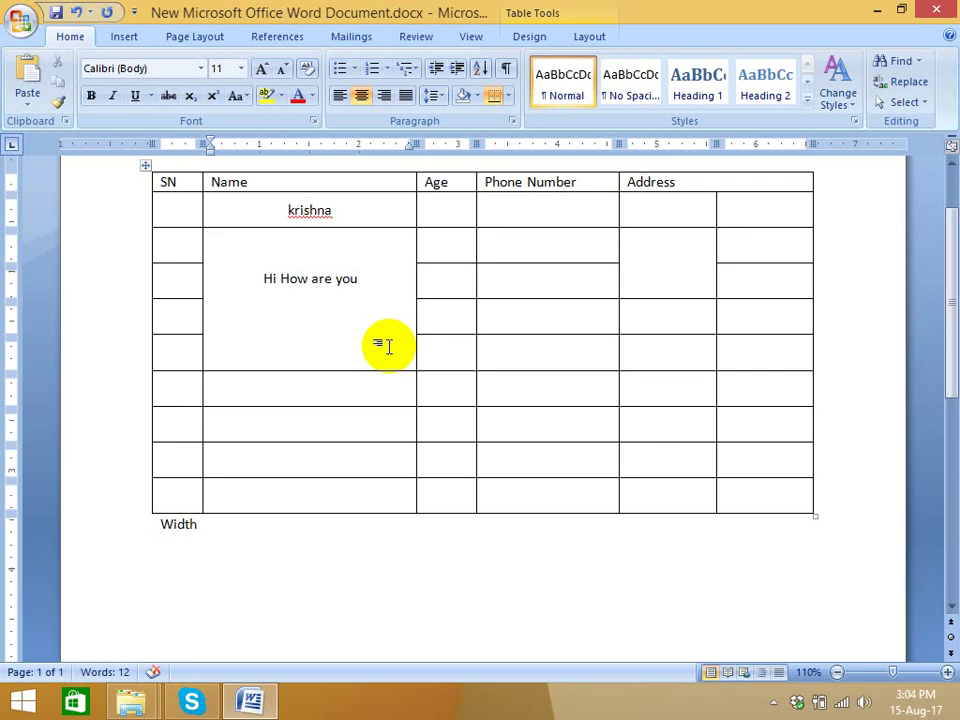
key(ctrl+z)
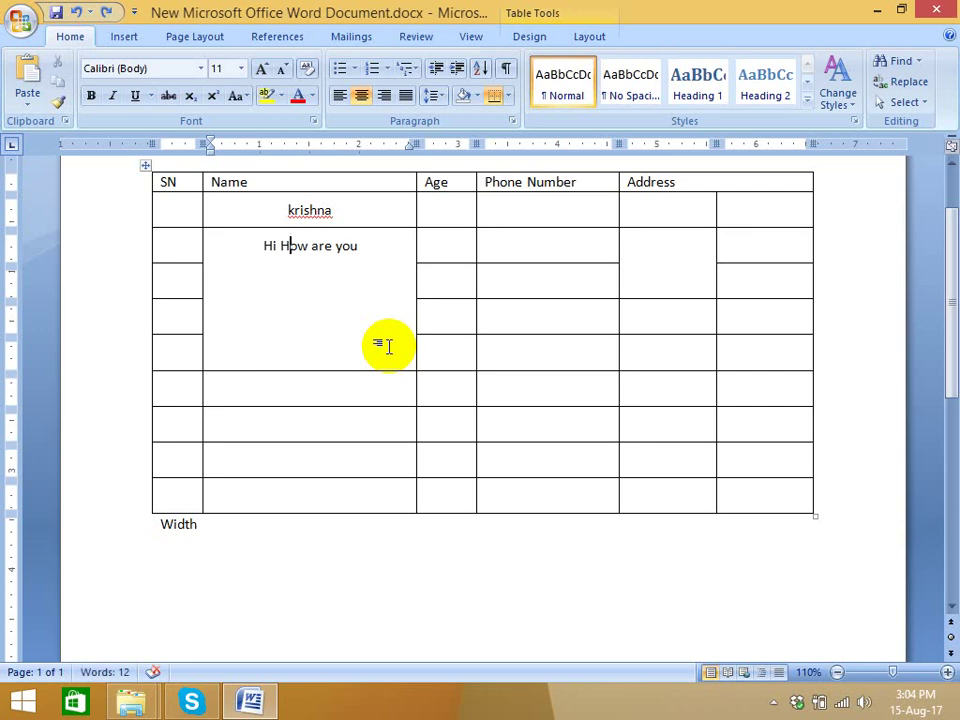
click(590, 38)
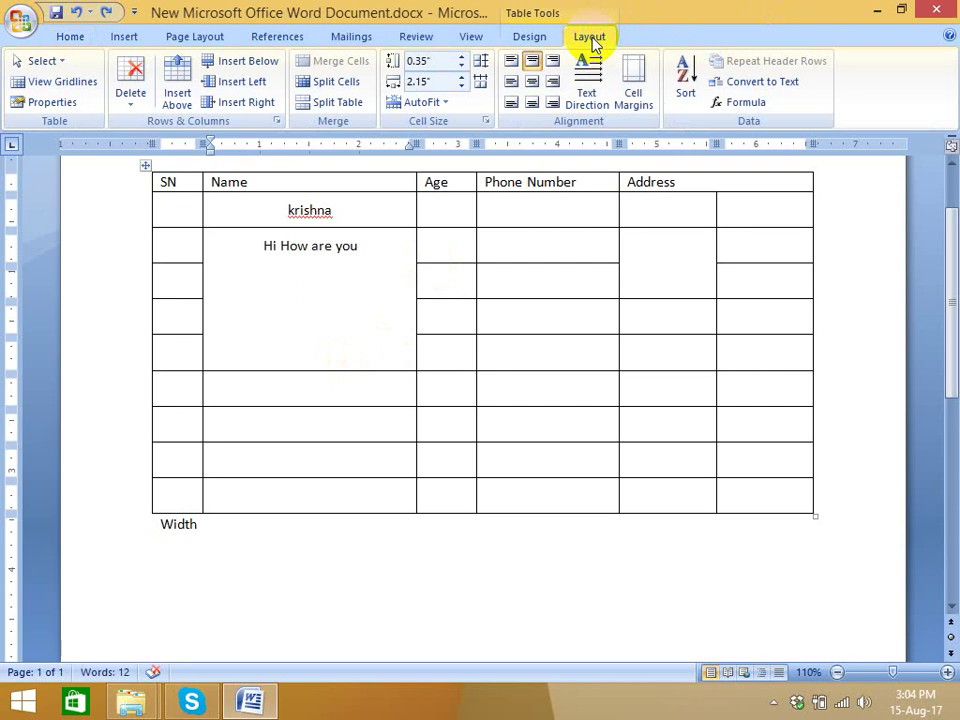
Step: Align 'Hi How are you' to the exact middle (Align Center) of the merged Name cell
click(517, 88)
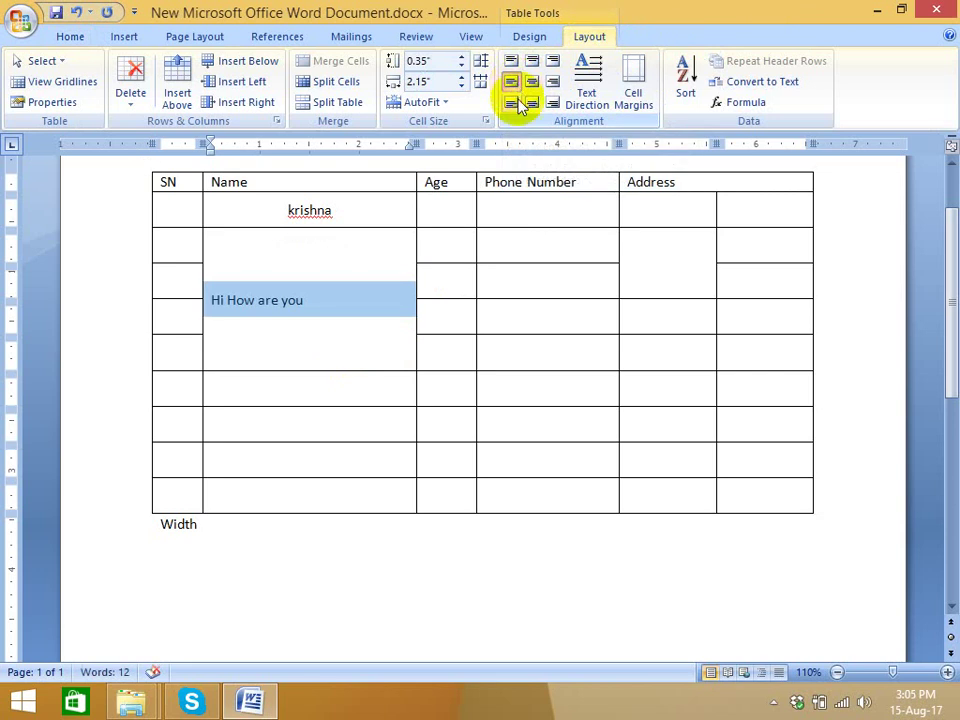
click(529, 248)
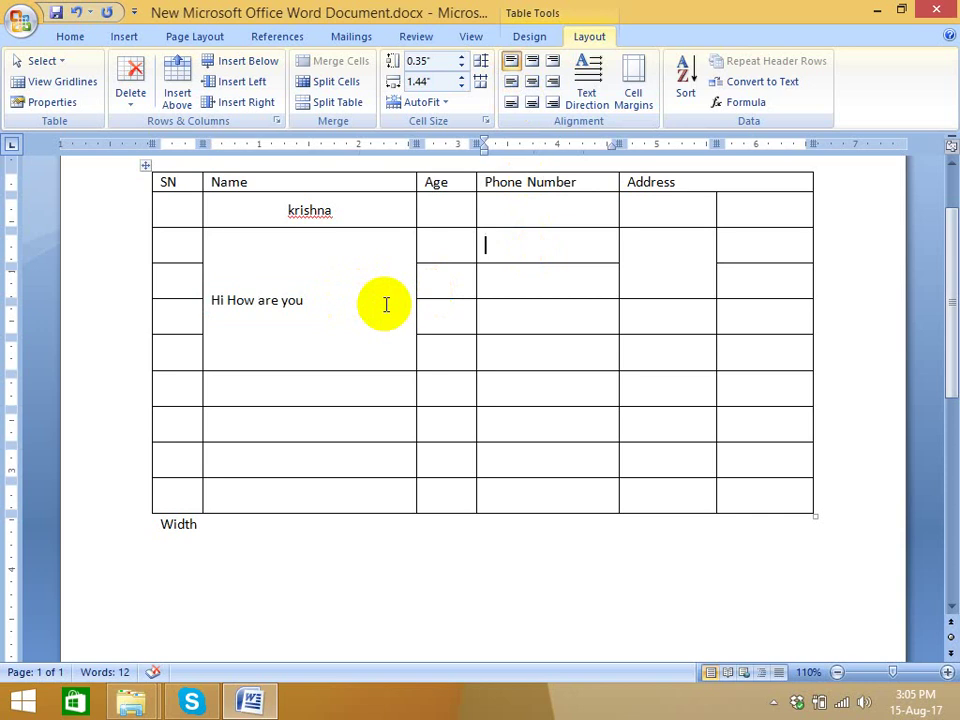
click(313, 327)
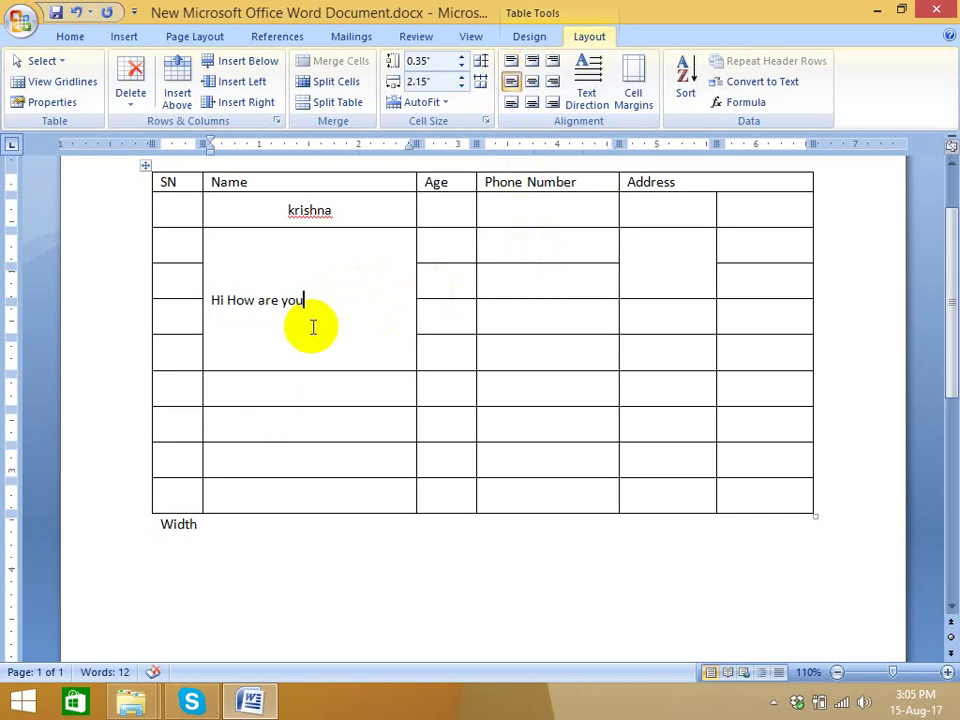
click(532, 84)
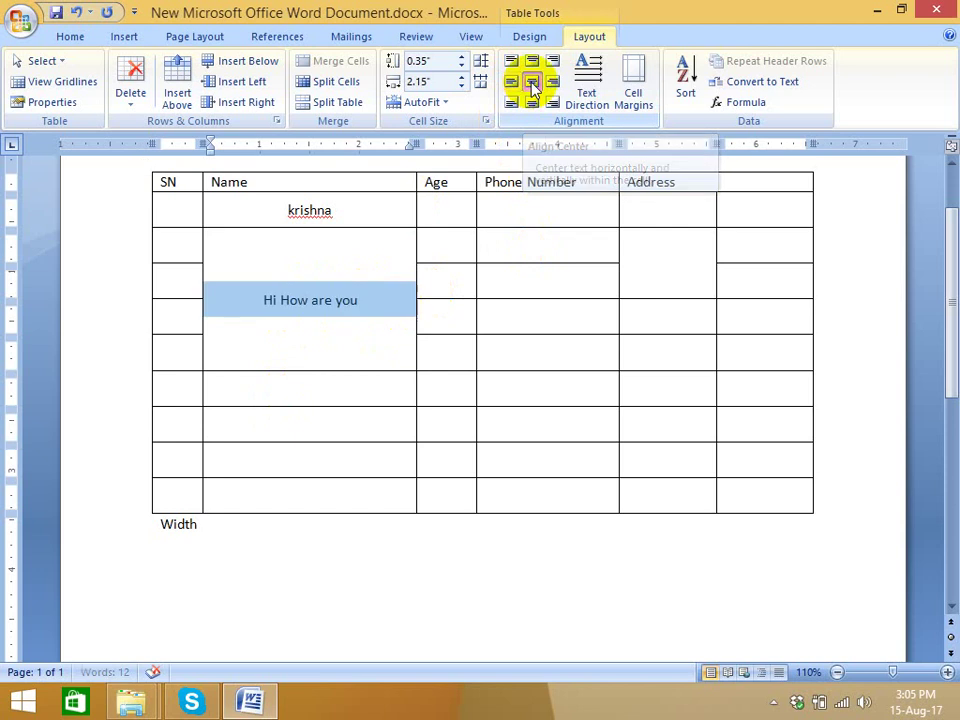
click(342, 320)
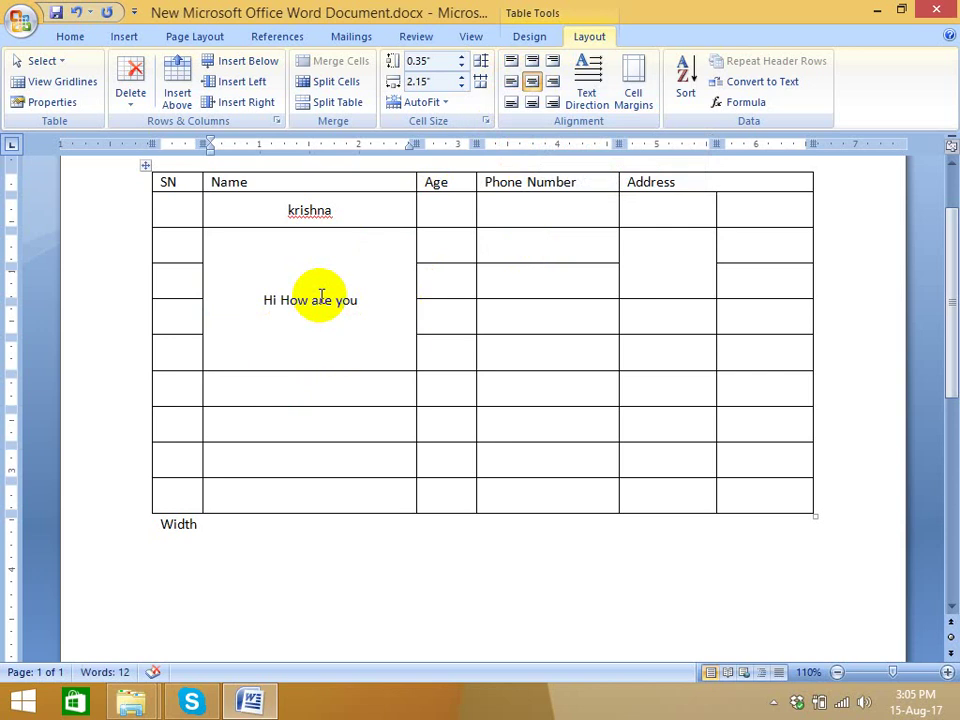
click(773, 703)
click(773, 703)
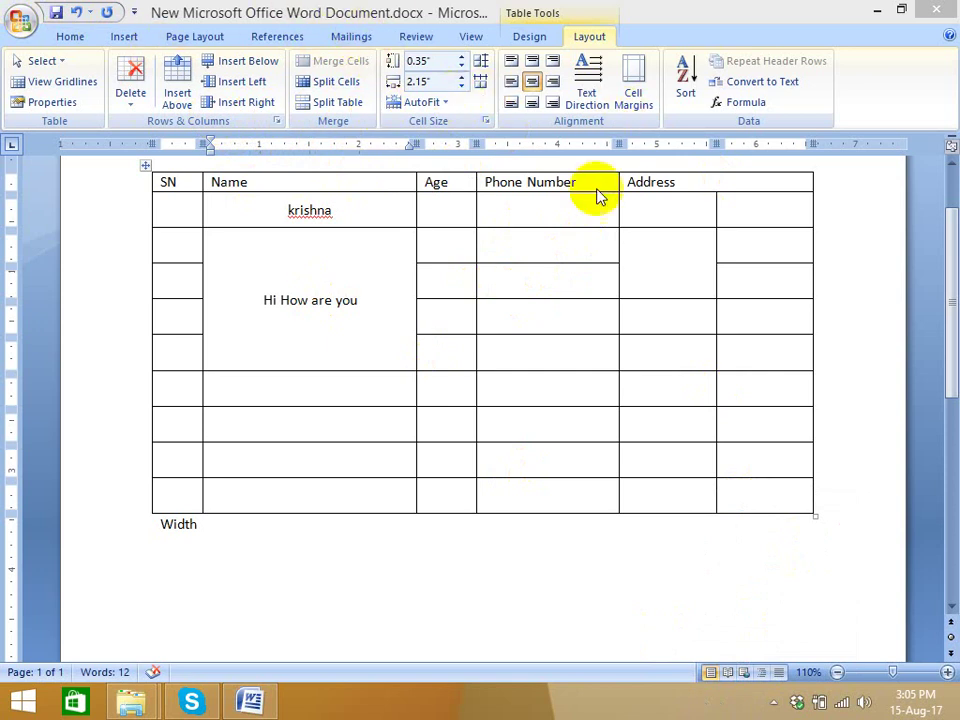
Step: Insert an 8-column, 5-row table below the Width line
click(315, 541)
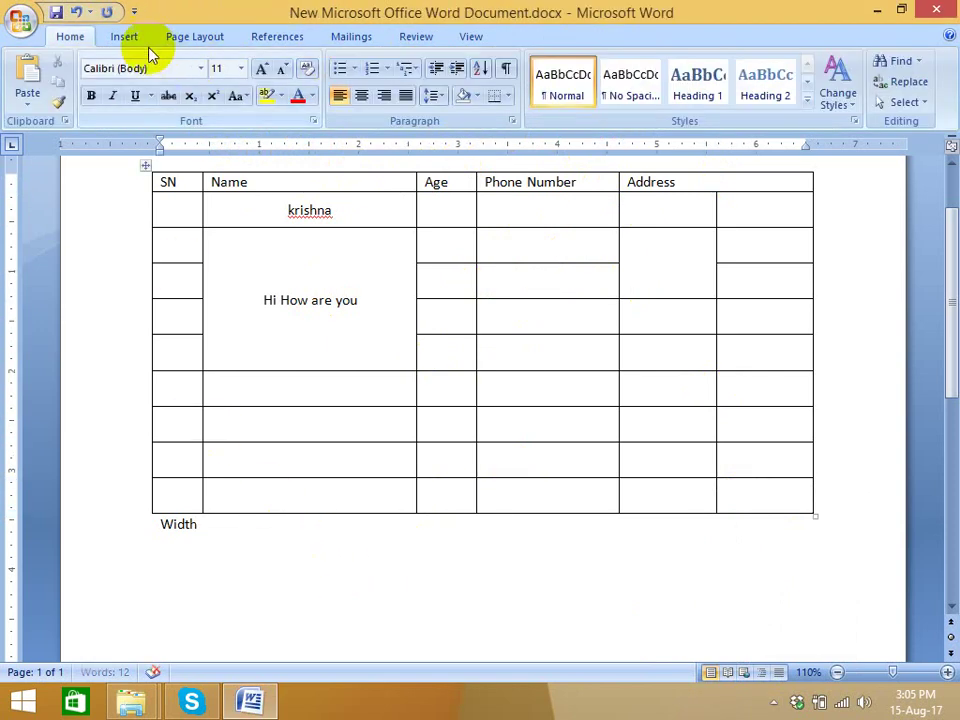
click(124, 37)
click(123, 88)
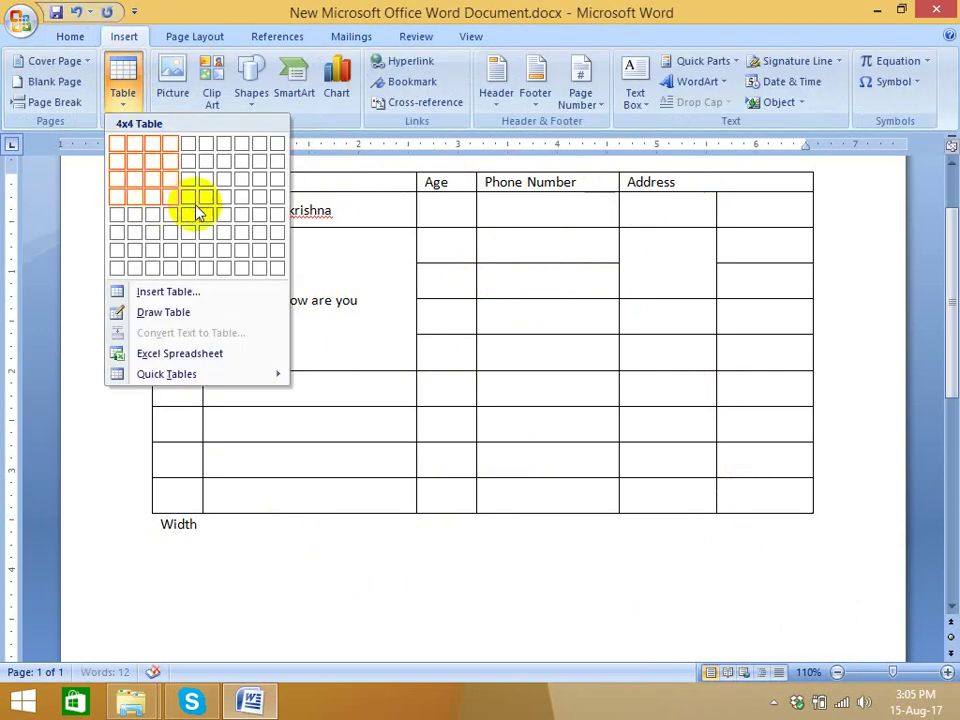
click(241, 214)
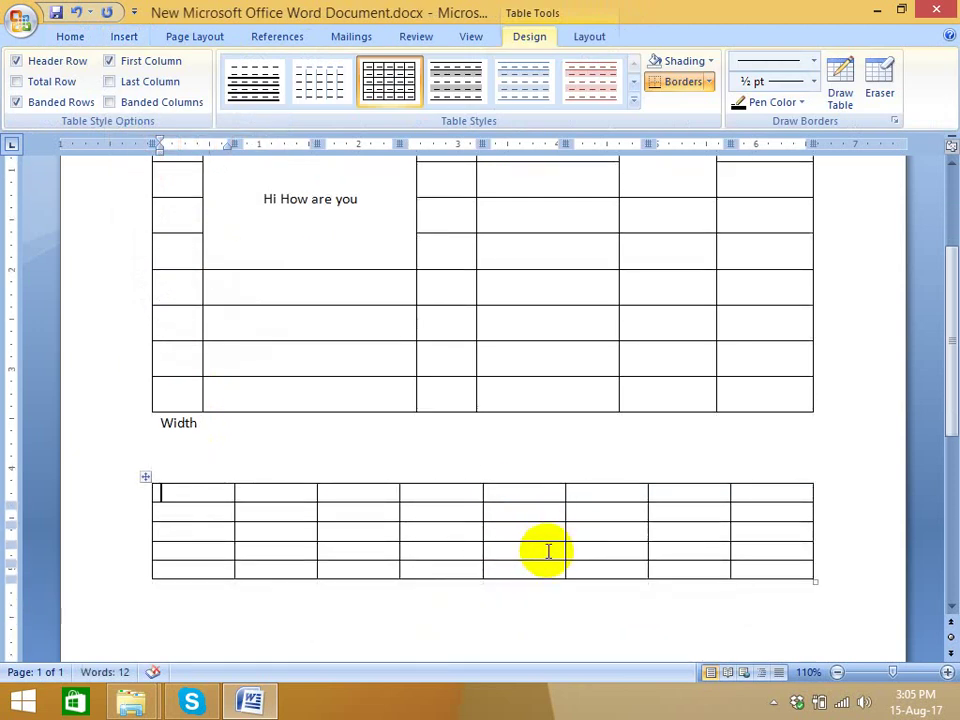
Step: Type 'jkdfhsdjfsd' into the new table's first cell
click(506, 497)
key(Return)
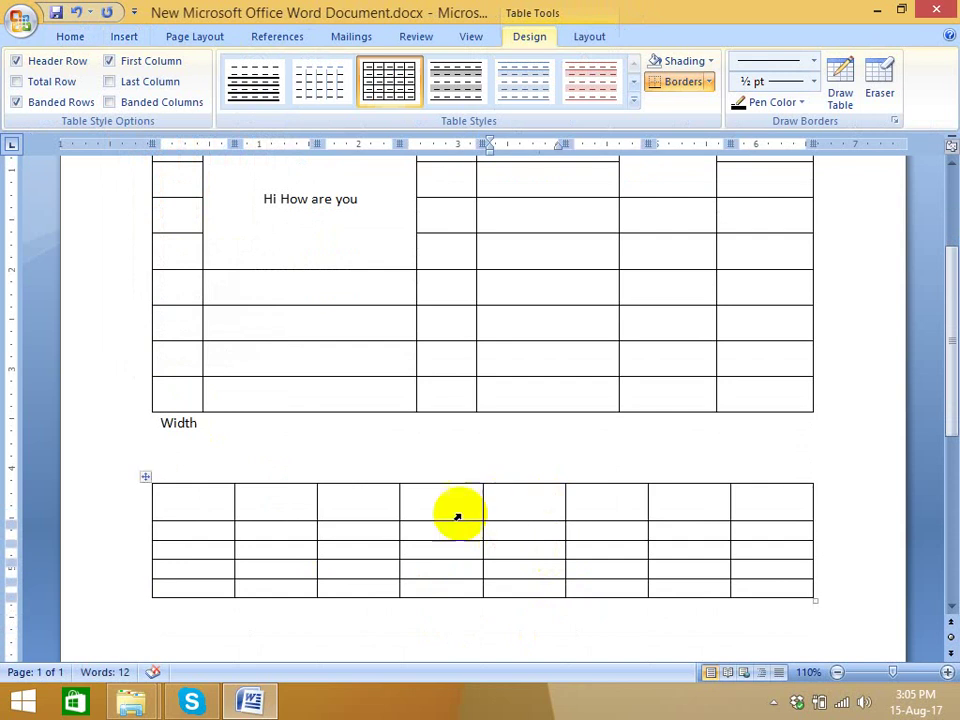
click(206, 497)
text(jkdfhsdjfsd)
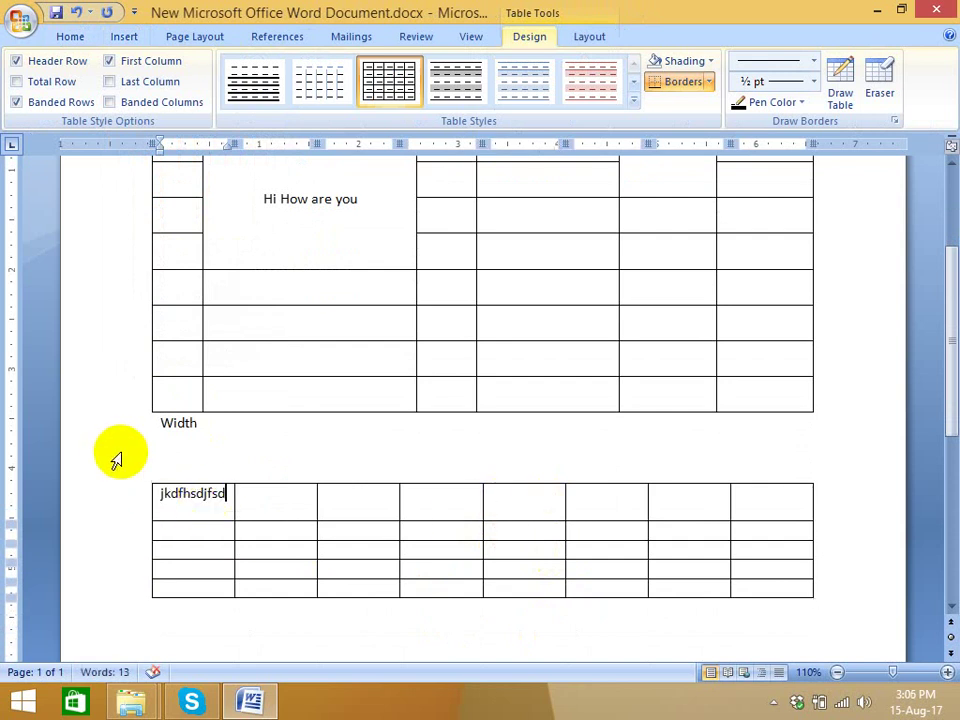
click(596, 36)
Step: Align 'jkdfhsdjfsd' center-left in its cell, leaving the paragraph spacing settings unchanged
click(519, 89)
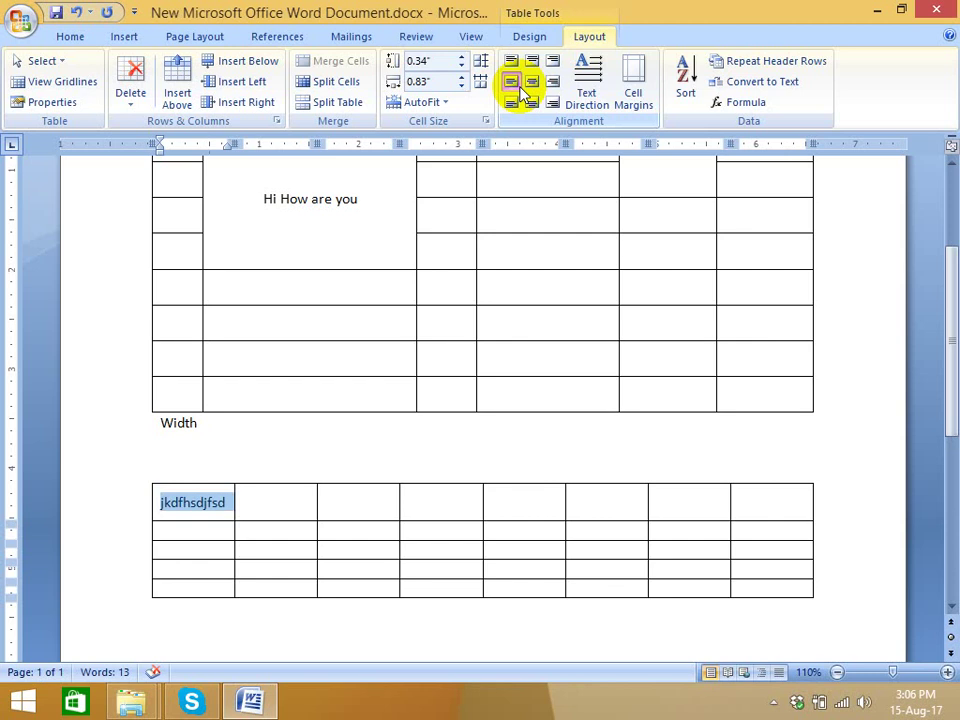
click(88, 38)
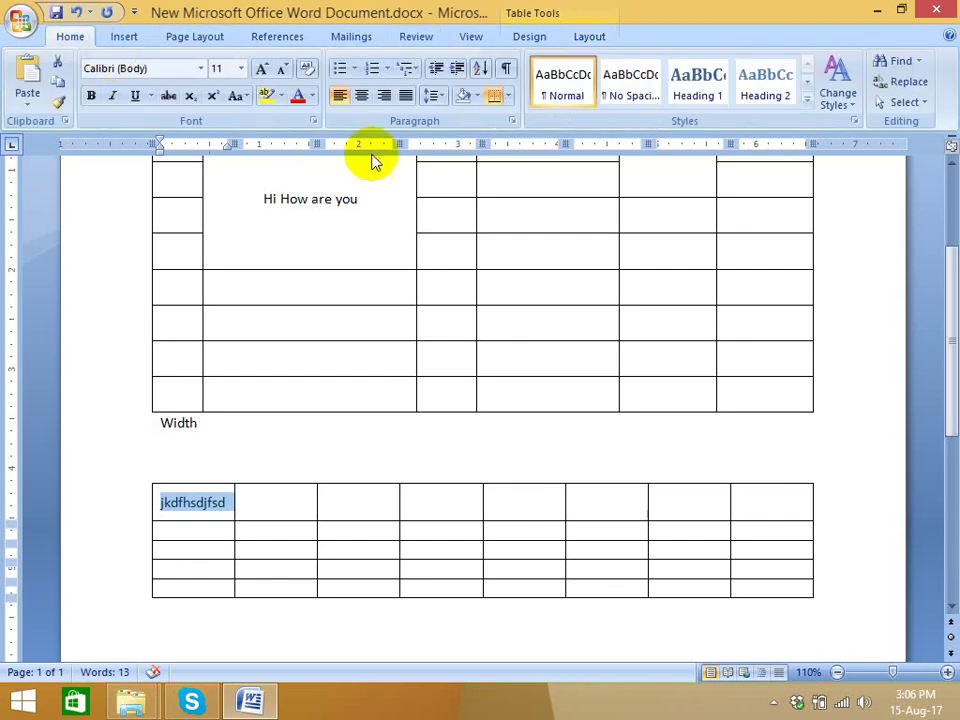
click(433, 95)
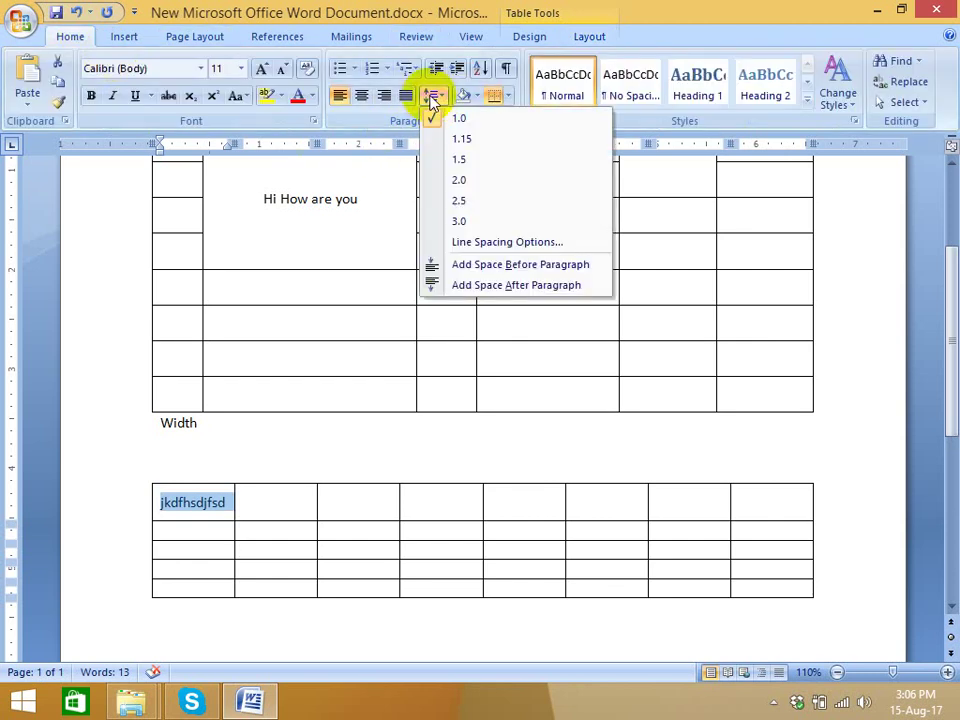
click(507, 242)
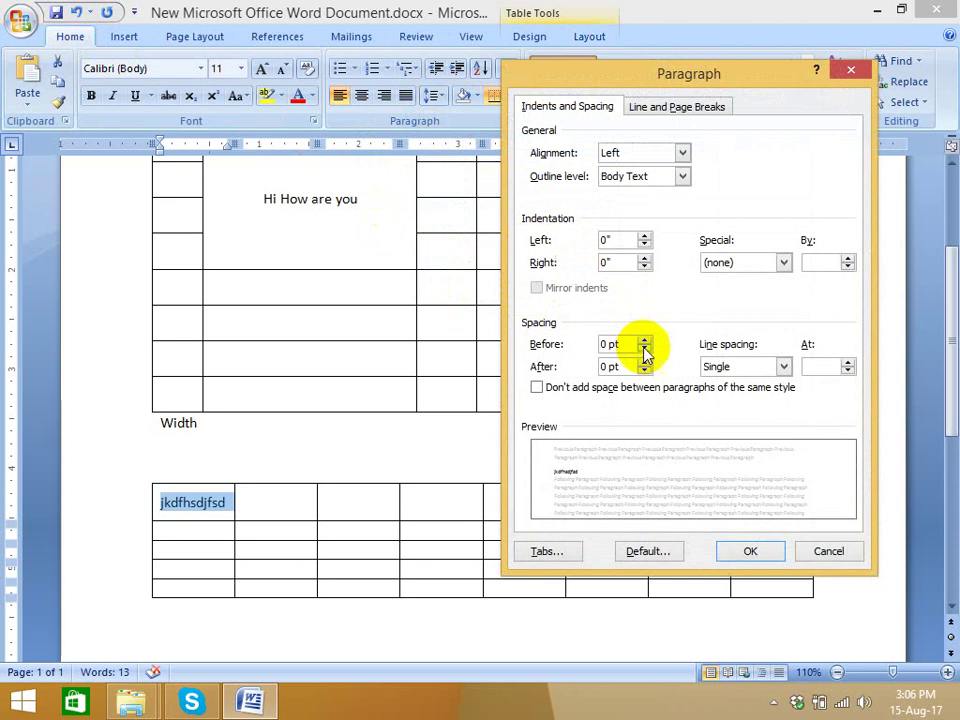
click(850, 71)
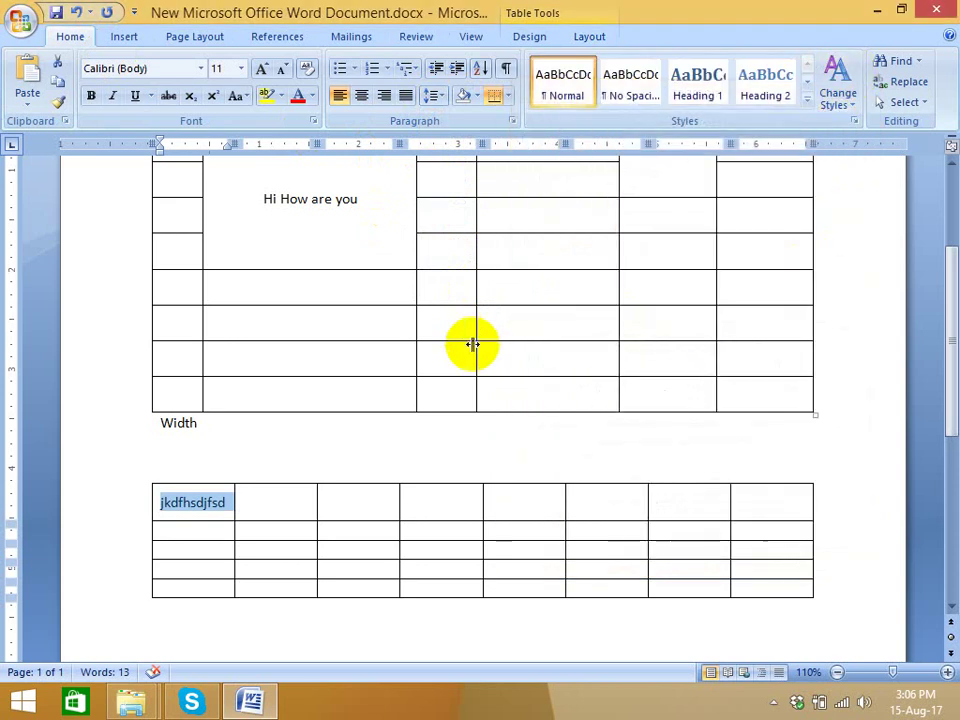
click(579, 339)
scroll(563, 313, up, 4)
scroll(539, 309, down, 5)
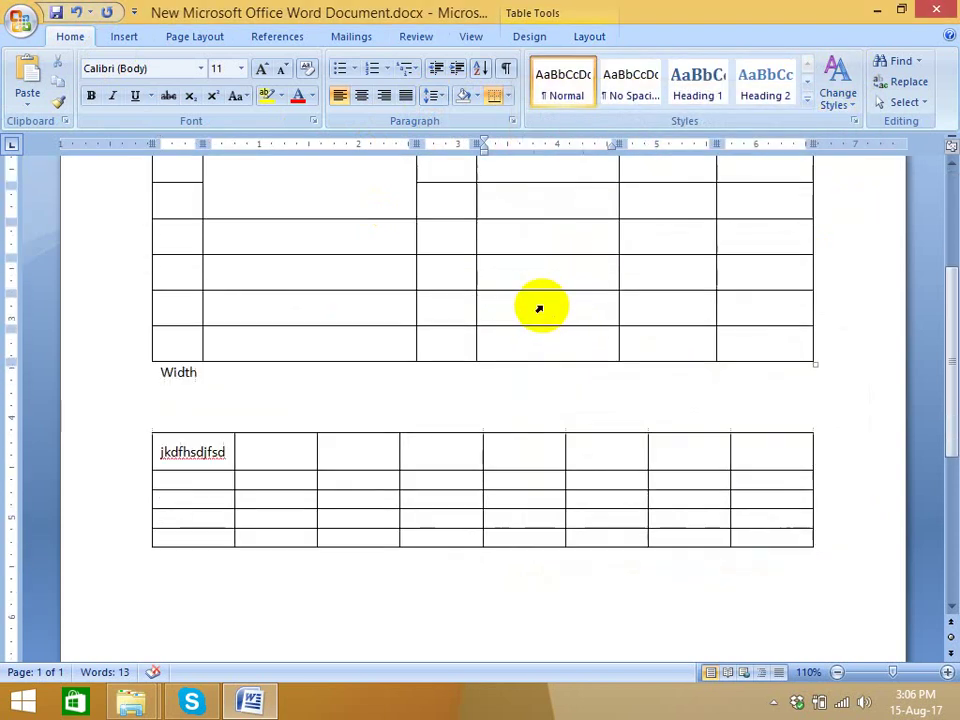
scroll(539, 309, down, 3)
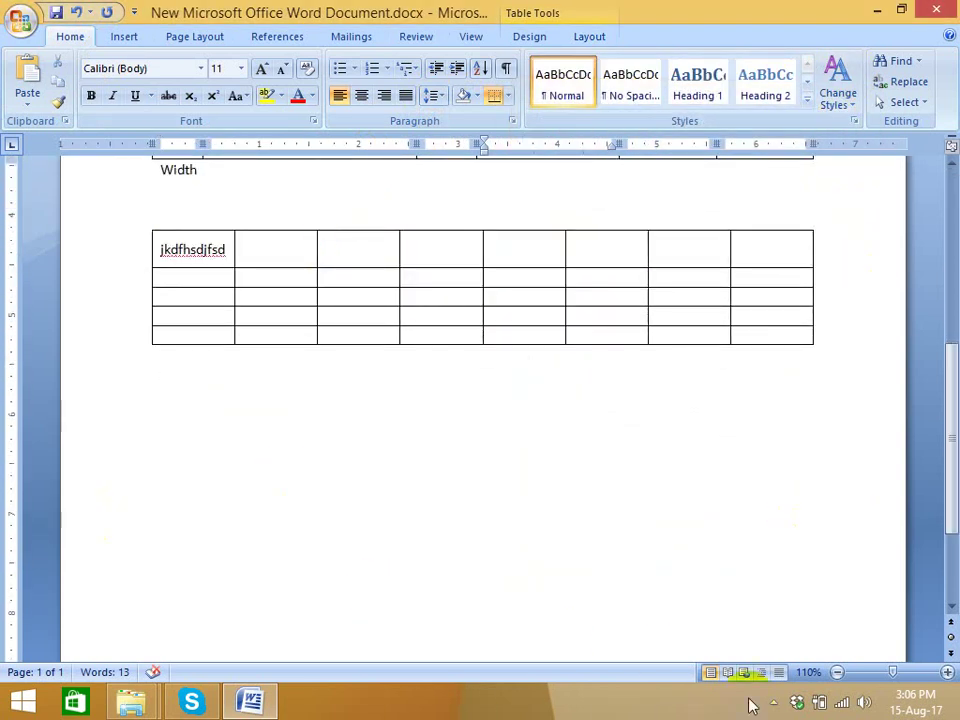